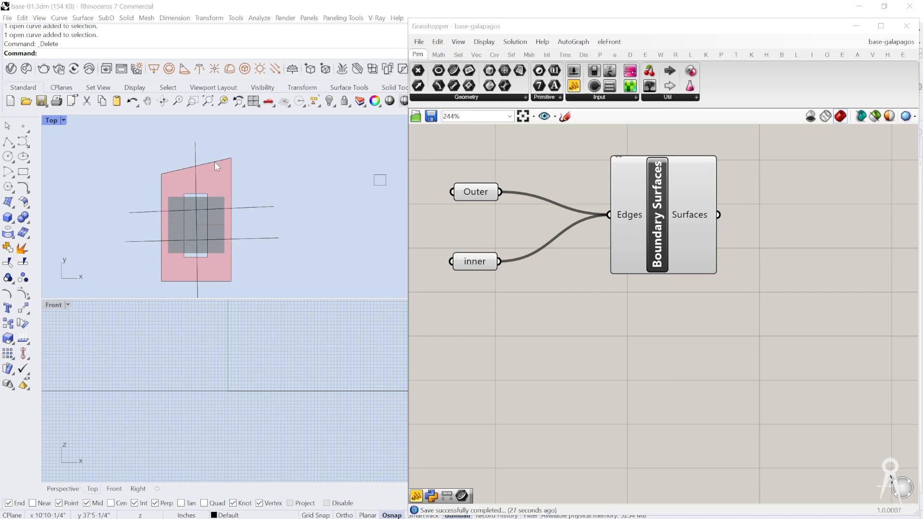
# Step: Highlight the Outer and inner curve parameters one after the other to inspect their outlines in the Top view
pyautogui.click(669, 98)
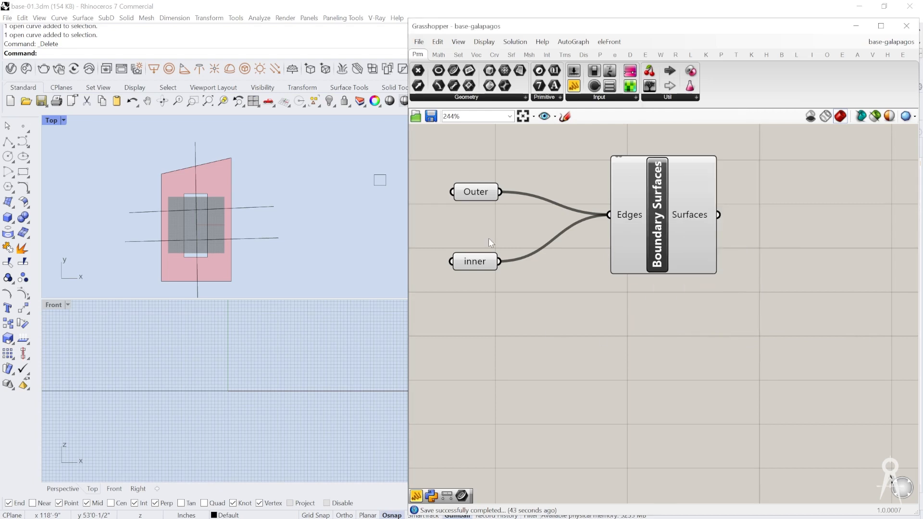
pyautogui.moveTo(488, 238); pyautogui.dragTo(501, 241, button='right')
pyautogui.click(489, 197)
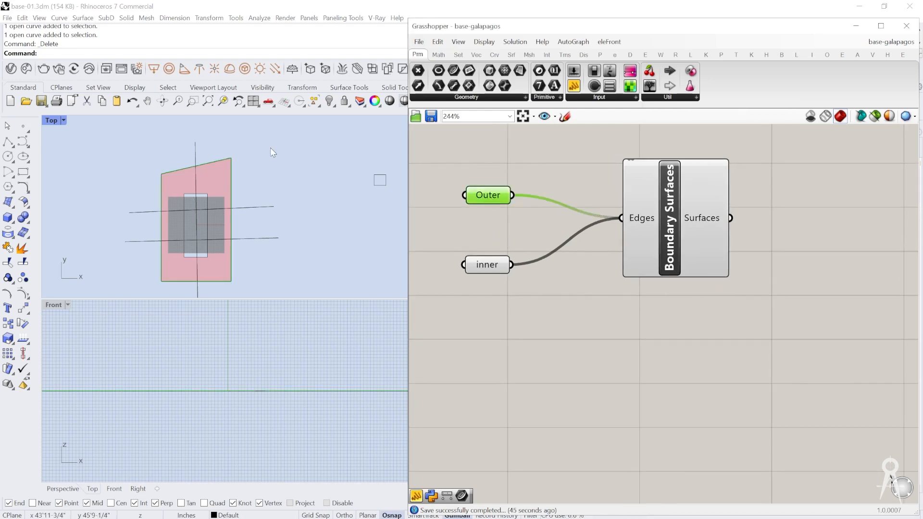
pyautogui.click(493, 265)
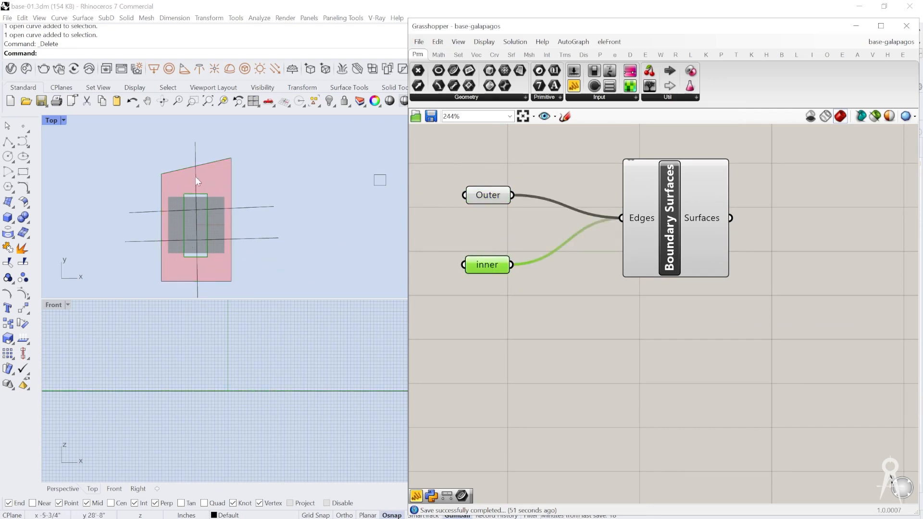
pyautogui.scroll(-3, 589, 278)
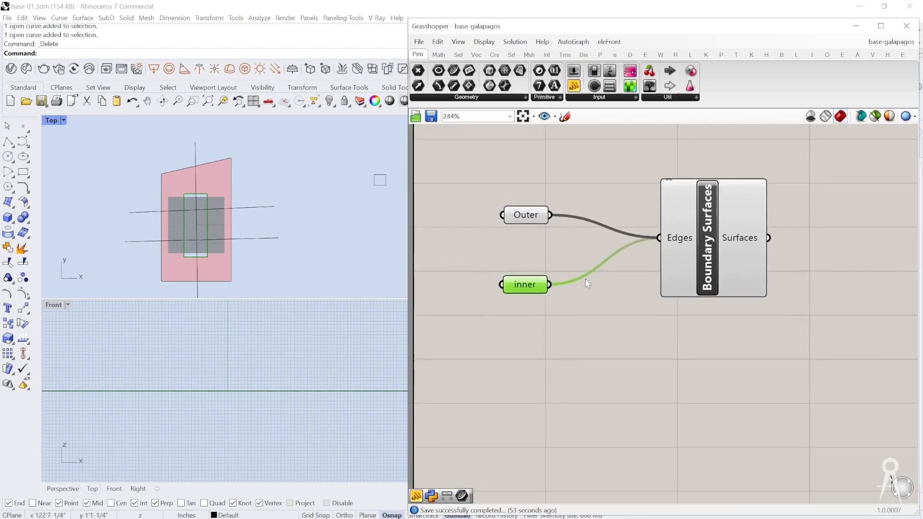
pyautogui.scroll(-1, 530, 246)
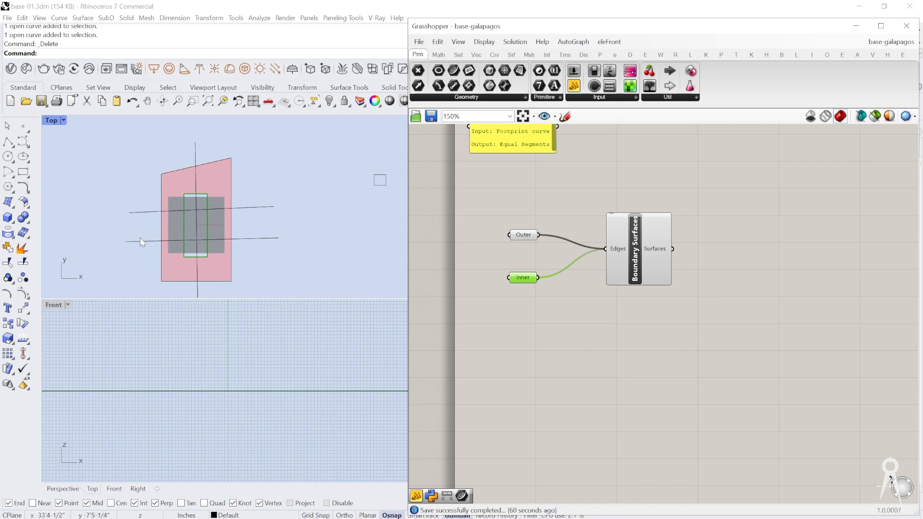
# Step: Move the Boundary Surfaces component closer to the Outer and inner parameters
pyautogui.moveTo(617, 247); pyautogui.dragTo(598, 256)
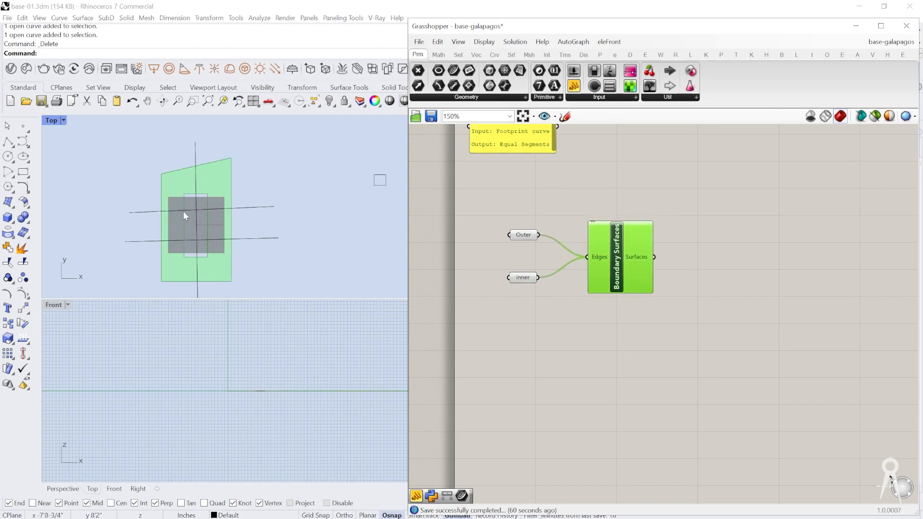
pyautogui.moveTo(617, 354); pyautogui.dragTo(594, 327, button='right')
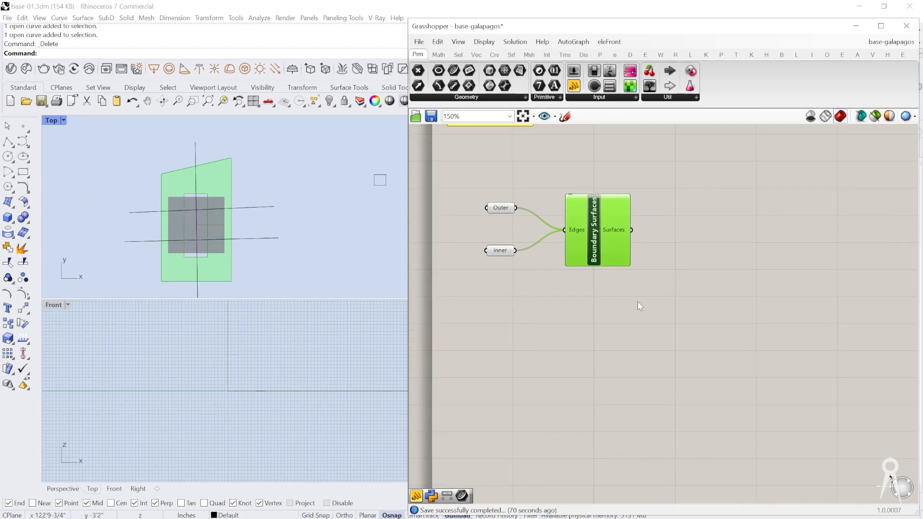
pyautogui.moveTo(638, 305); pyautogui.dragTo(611, 290, button='right')
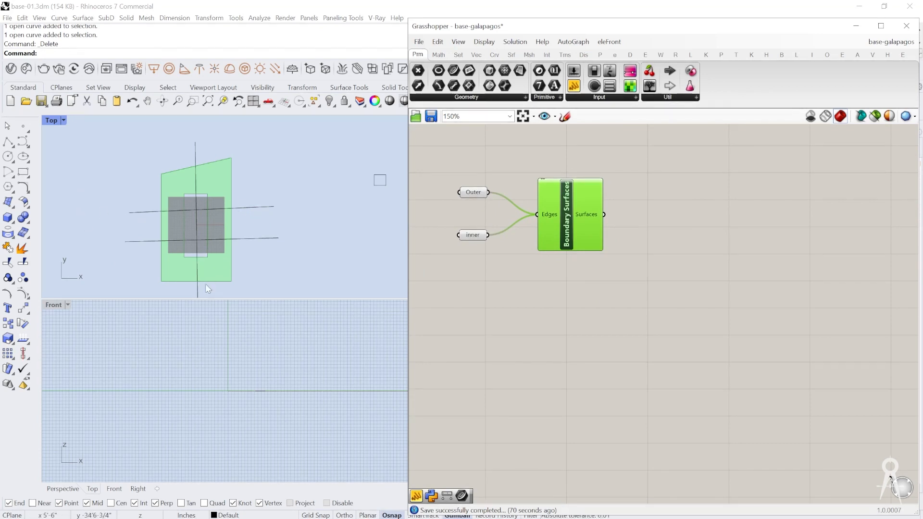
pyautogui.moveTo(205, 279); pyautogui.dragTo(201, 252, button='right')
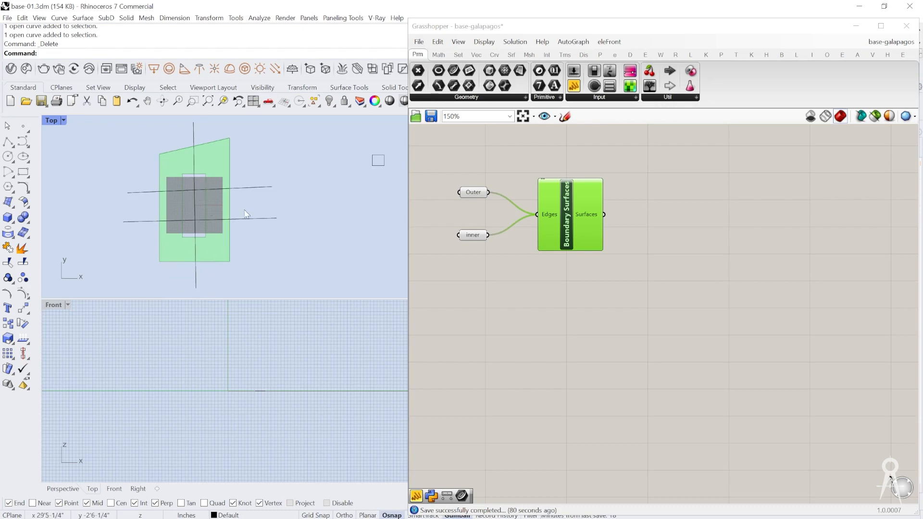
pyautogui.moveTo(546, 285); pyautogui.dragTo(529, 281, button='right')
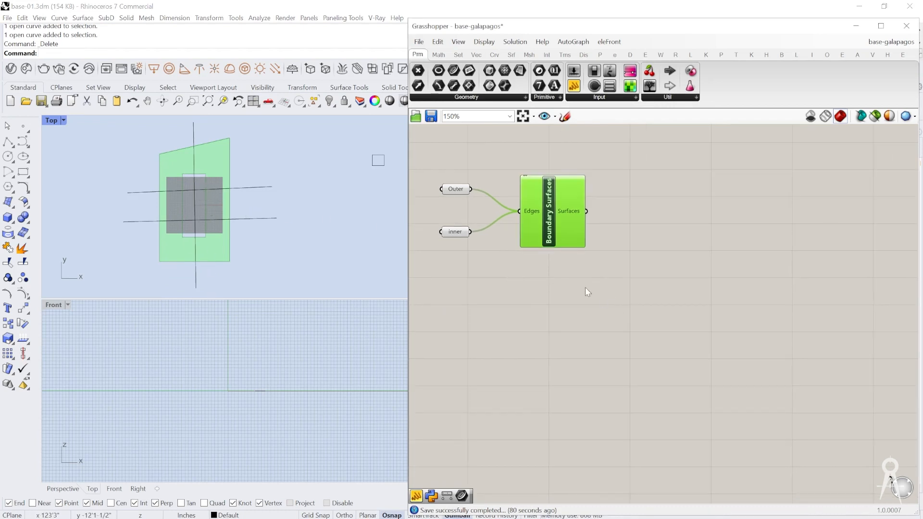
pyautogui.moveTo(560, 209); pyautogui.dragTo(556, 206)
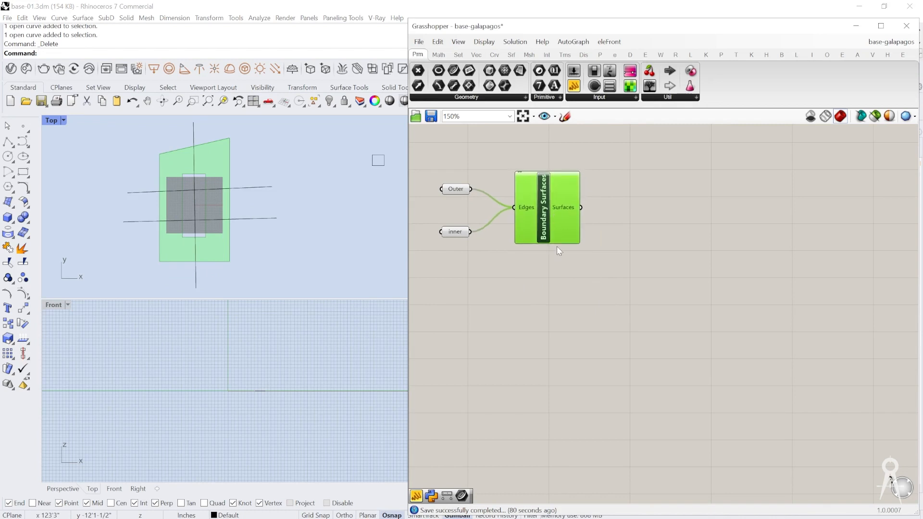
# Step: Add a Construct Point component to the canvas below the Boundary Surfaces component
pyautogui.doubleClick(560, 362)
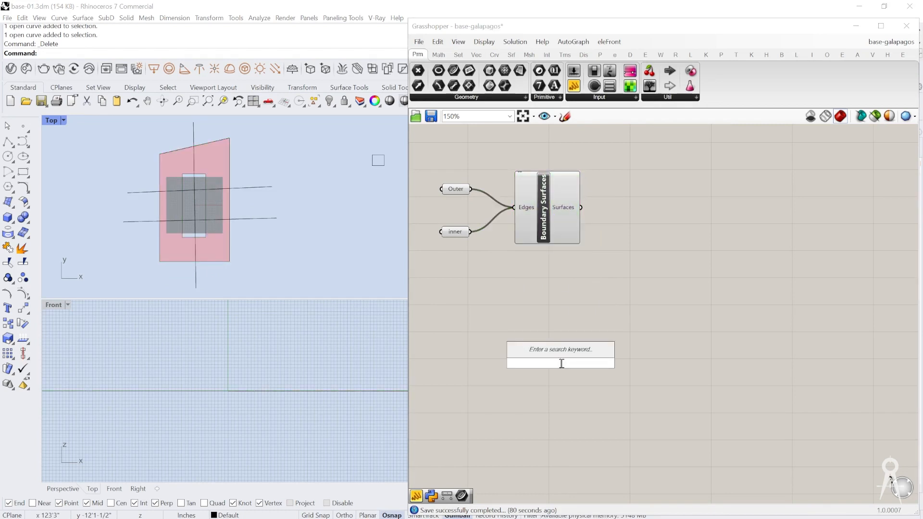
pyautogui.write('construcc')
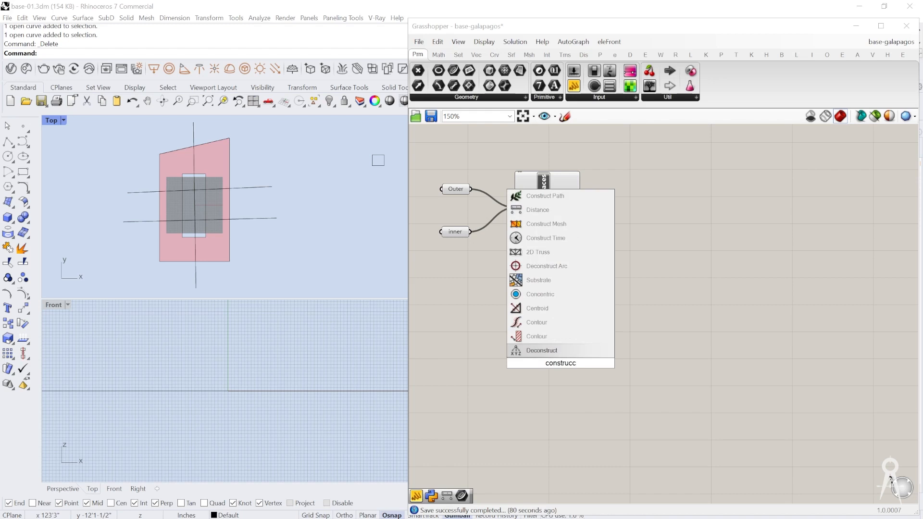
pyautogui.write('t')
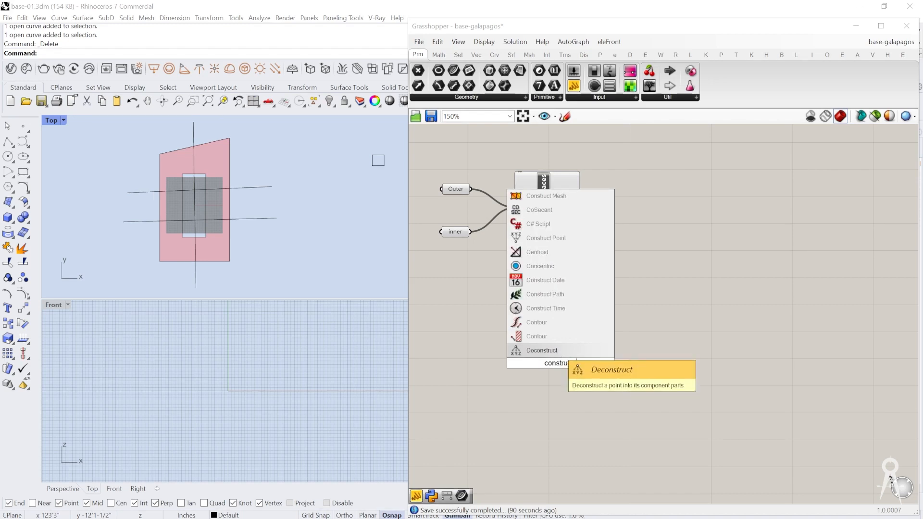
pyautogui.press('BackSpace')
pyautogui.press('BackSpace')
pyautogui.write('t')
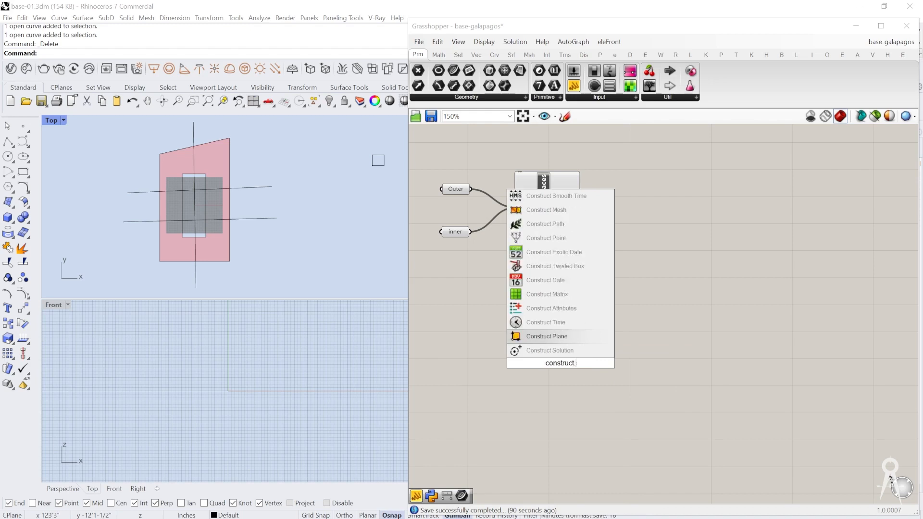
pyautogui.write(' po')
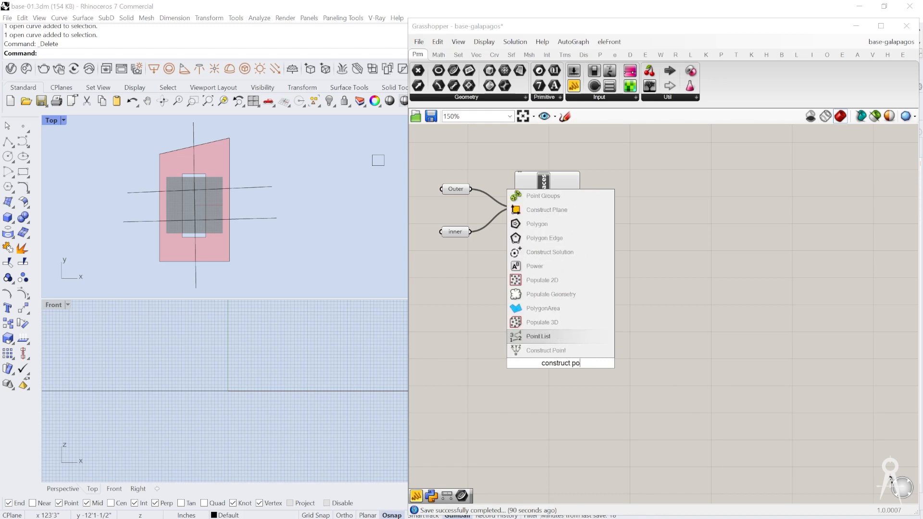
pyautogui.click(575, 351)
pyautogui.moveTo(574, 368); pyautogui.dragTo(637, 340)
pyautogui.scroll(2, 625, 372)
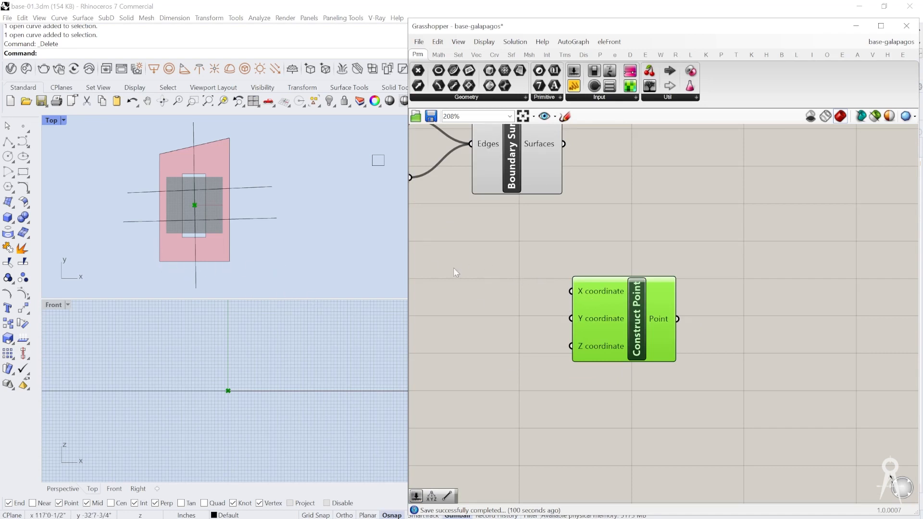
# Step: Add a panel with the value -360 and connect it to the X coordinate input of Construct Point
pyautogui.doubleClick(503, 296)
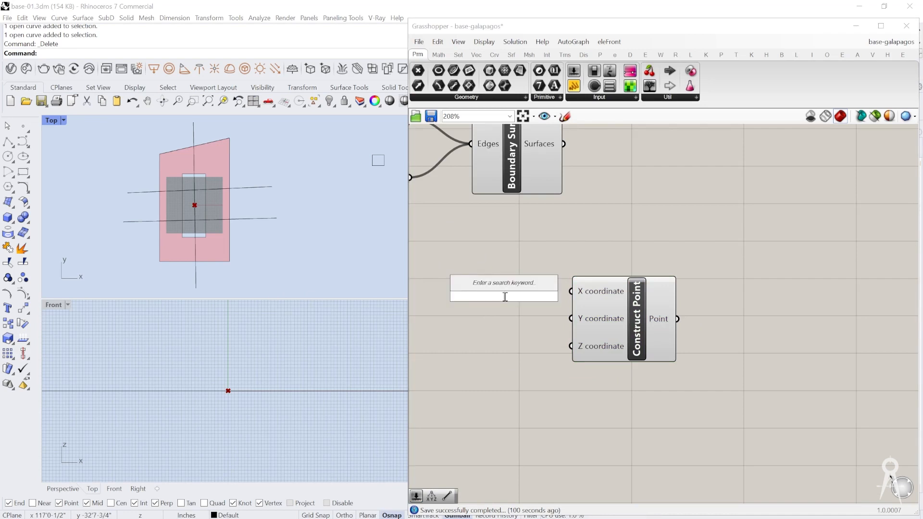
pyautogui.write('//-30')
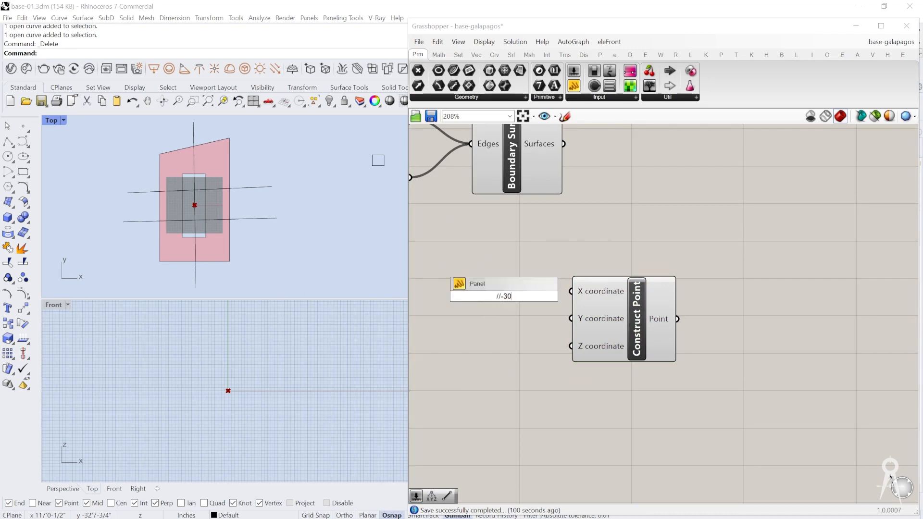
pyautogui.press('Return')
pyautogui.doubleClick(504, 305)
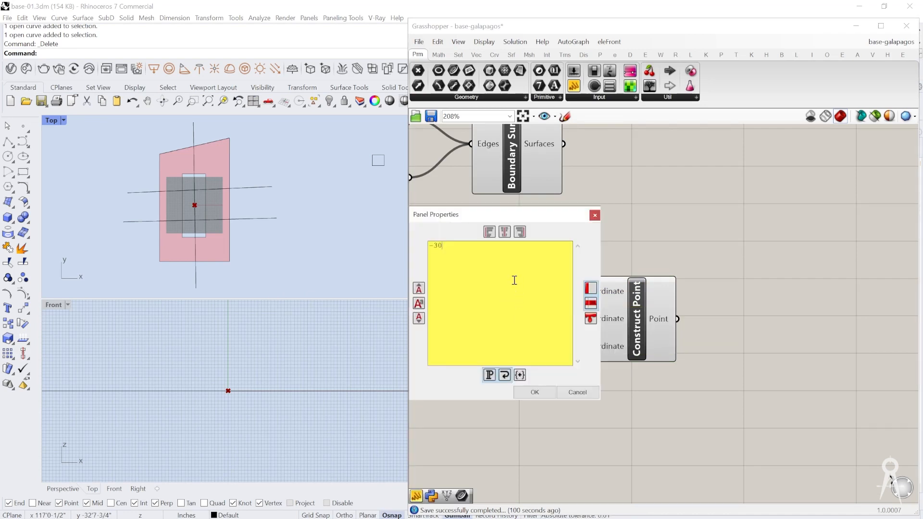
pyautogui.press('BackSpace')
pyautogui.click(524, 394)
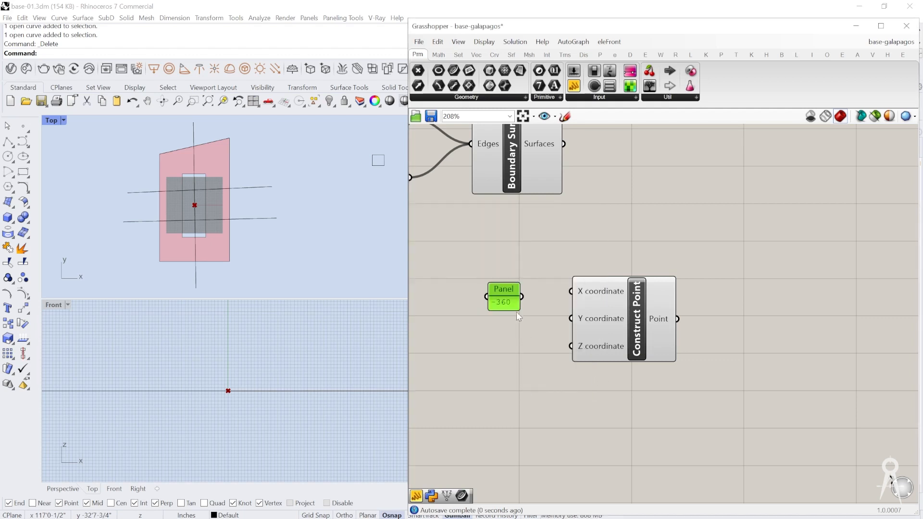
pyautogui.moveTo(545, 294); pyautogui.dragTo(571, 294)
# Step: Duplicate the panel and its Construct Point below the originals, and set the copied panel to 360
pyautogui.moveTo(612, 255); pyautogui.dragTo(486, 318)
pyautogui.scroll(-3, 515, 293)
pyautogui.keyDown('alt'); pyautogui.moveTo(564, 330); pyautogui.dragTo(563, 426); pyautogui.keyUp('alt')
pyautogui.scroll(3, 535, 417)
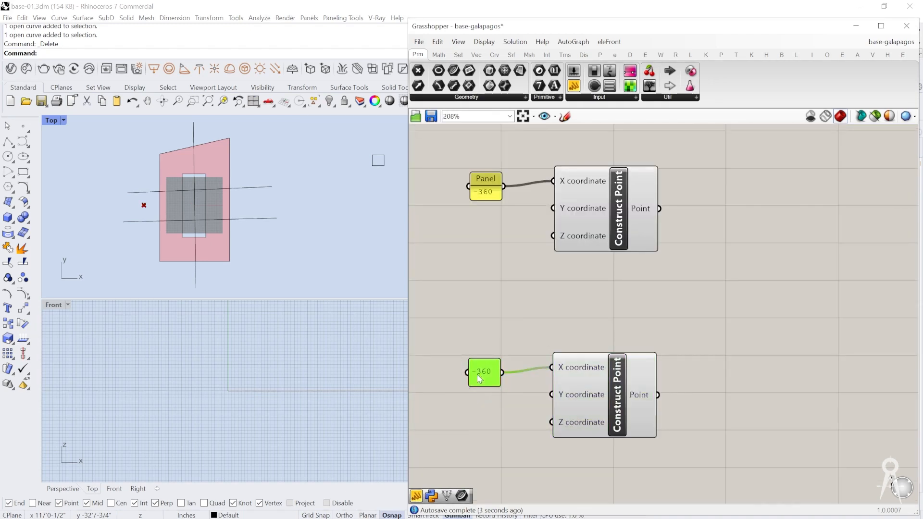
pyautogui.doubleClick(478, 376)
pyautogui.click(408, 313)
pyautogui.press('BackSpace')
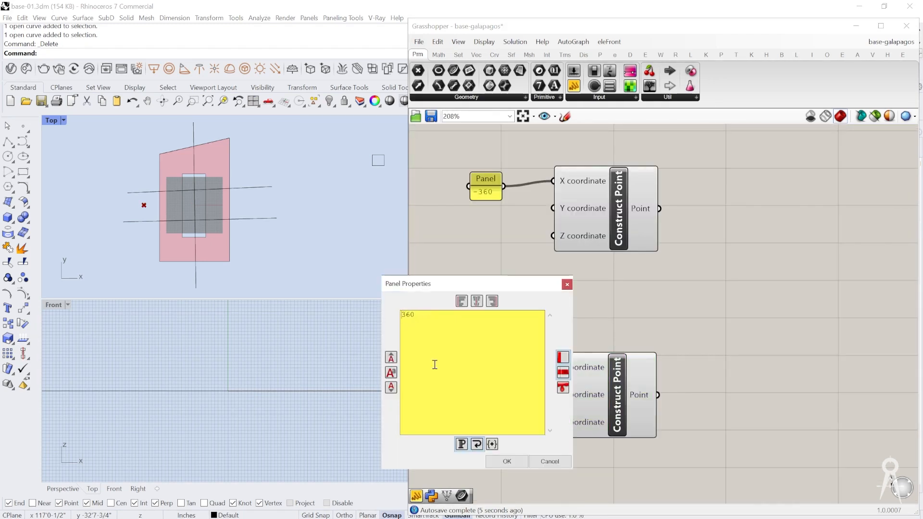
pyautogui.click(506, 462)
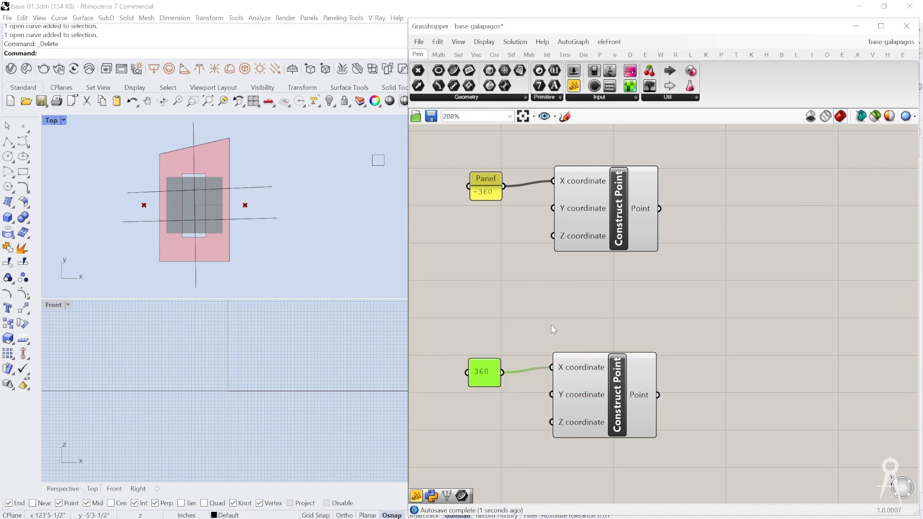
# Step: Reposition the two Construct Point components so they sit tidily beside their X coordinate panels
pyautogui.moveTo(595, 383); pyautogui.dragTo(581, 376, button='right')
pyautogui.scroll(-2, 526, 213)
pyautogui.click(527, 213)
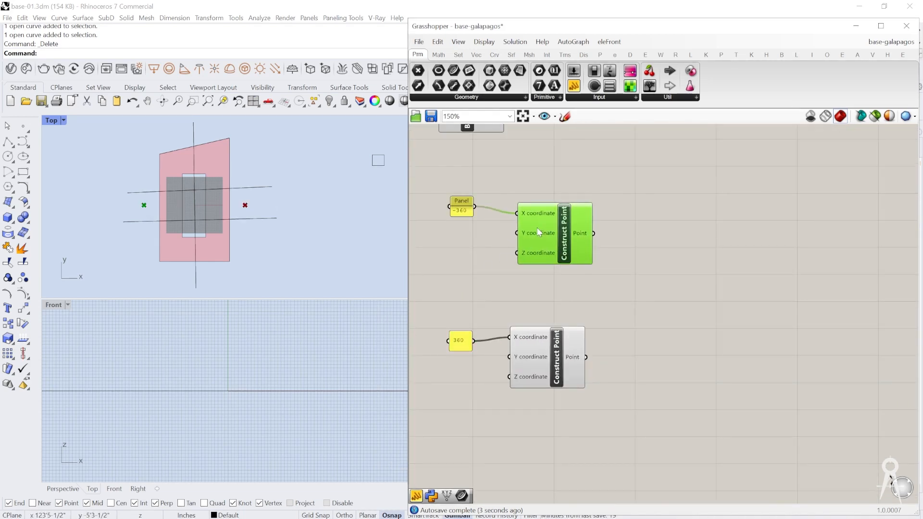
pyautogui.moveTo(534, 351); pyautogui.dragTo(540, 359)
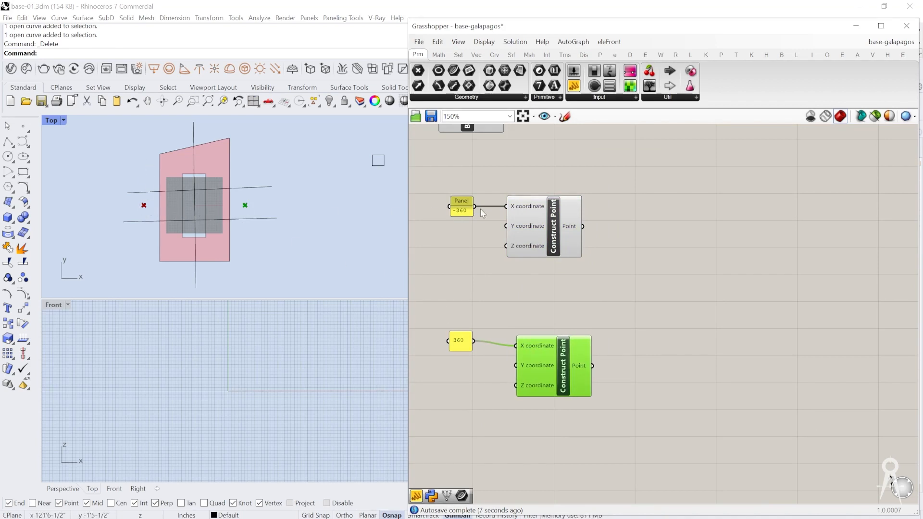
# Step: Add a Number Slider and connect it to the Y coordinate inputs of both Construct Point components
pyautogui.moveTo(473, 233); pyautogui.dragTo(512, 228, button='right')
pyautogui.scroll(1, 476, 250)
pyautogui.click(474, 250)
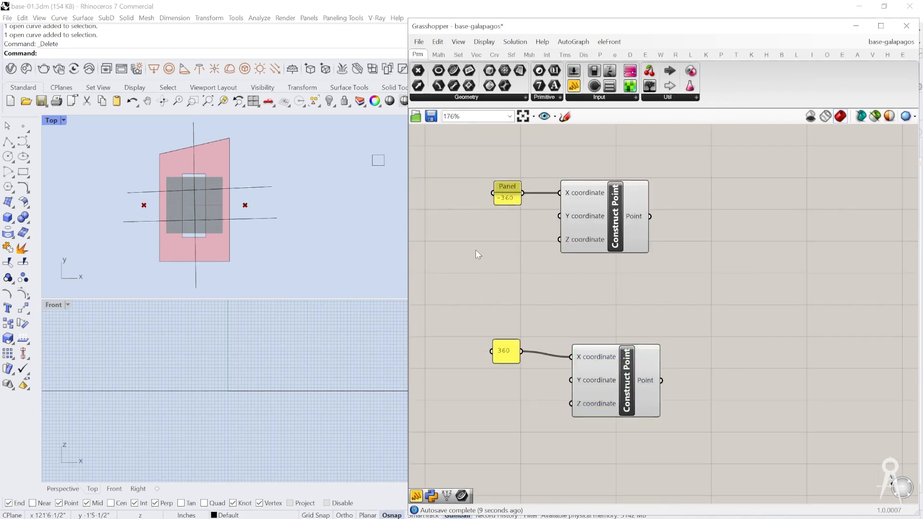
pyautogui.doubleClick(475, 250)
pyautogui.write('numb')
pyautogui.press('Up')
pyautogui.press('Up')
pyautogui.press('Return')
pyautogui.moveTo(474, 250); pyautogui.dragTo(645, 249, button='right')
pyautogui.moveTo(669, 248); pyautogui.dragTo(689, 216)
pyautogui.moveTo(641, 249); pyautogui.dragTo(701, 380)
# Step: Add a two-point Line component, with the -360 point as its start and the 360 point as its end
pyautogui.scroll(-2, 726, 316)
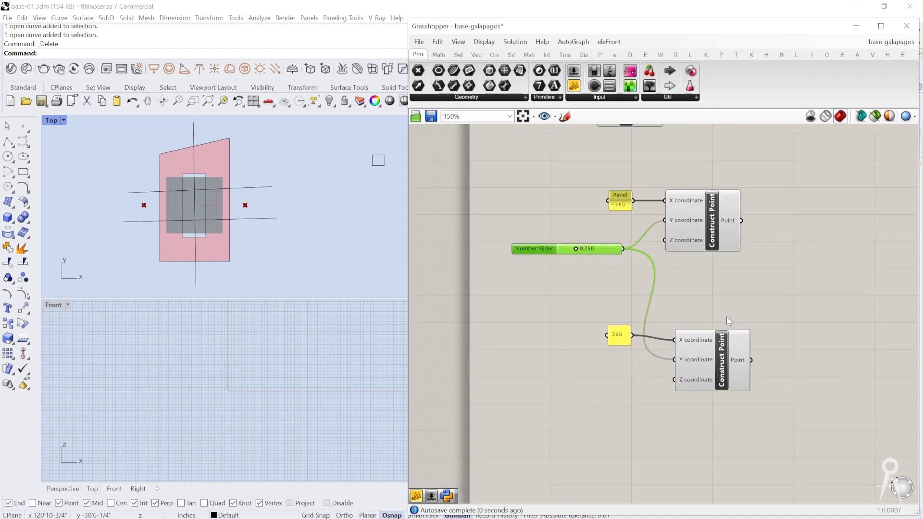
pyautogui.click(745, 272)
pyautogui.doubleClick(746, 272)
pyautogui.write('line')
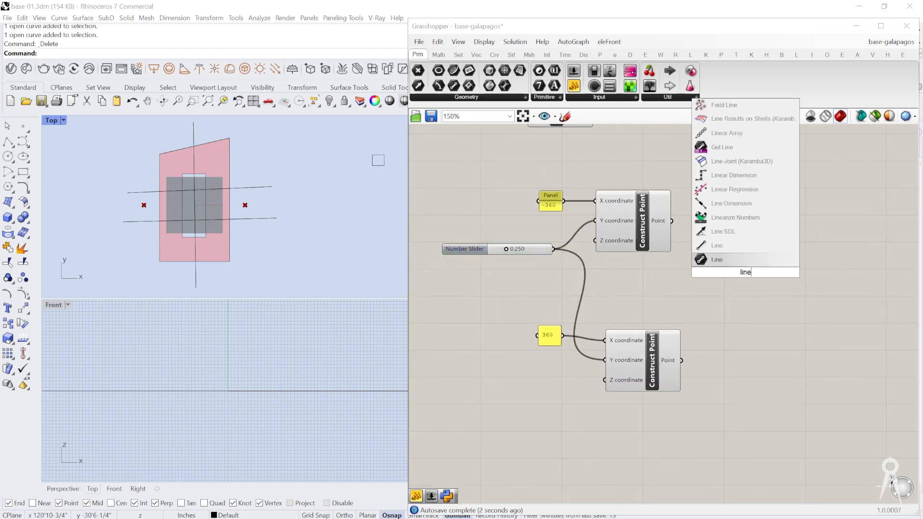
pyautogui.press('Return')
pyautogui.moveTo(746, 272); pyautogui.dragTo(768, 272)
pyautogui.moveTo(662, 213); pyautogui.dragTo(730, 272)
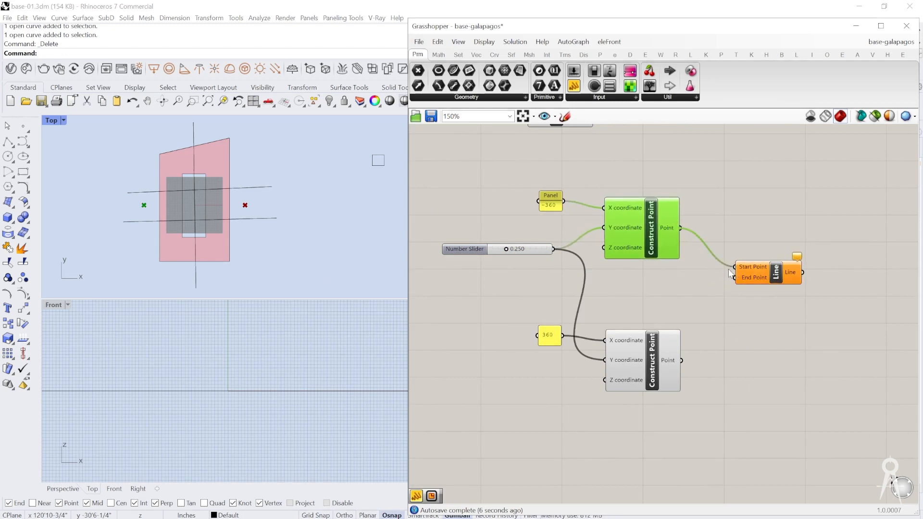
pyautogui.moveTo(682, 360); pyautogui.dragTo(734, 278)
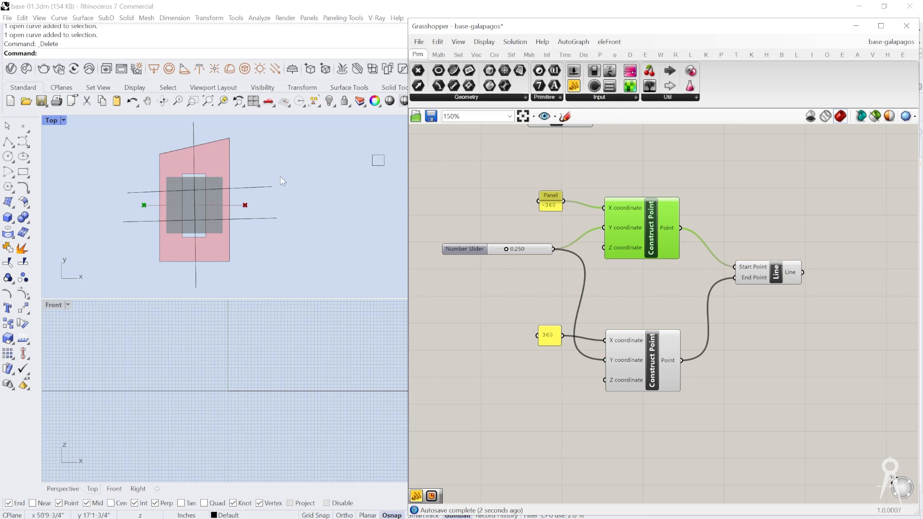
# Step: Set the Number Slider that drives both Y coordinates to 0.438
pyautogui.scroll(-3, 687, 261)
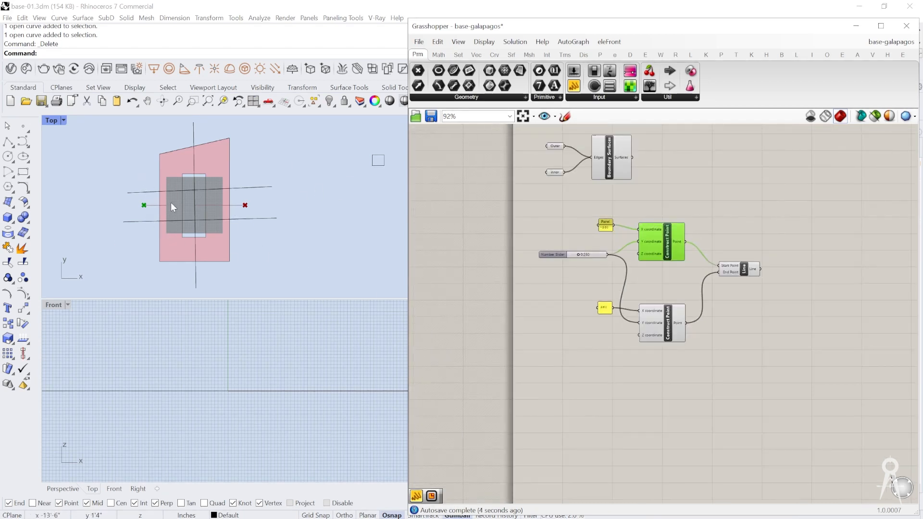
pyautogui.scroll(3, 162, 203)
pyautogui.moveTo(751, 223); pyautogui.dragTo(700, 264)
pyautogui.scroll(5, 581, 233)
pyautogui.moveTo(575, 288)
pyautogui.mouseDown()
pyautogui.moveTo(552, 289)
pyautogui.moveTo(609, 288)
pyautogui.moveTo(526, 295)
pyautogui.moveTo(663, 295)
pyautogui.moveTo(565, 294)
pyautogui.mouseUp()
# Step: Measure a roughly vertical distance downward beside the building outline in the Top view with the Distance command
pyautogui.scroll(-3, 239, 211)
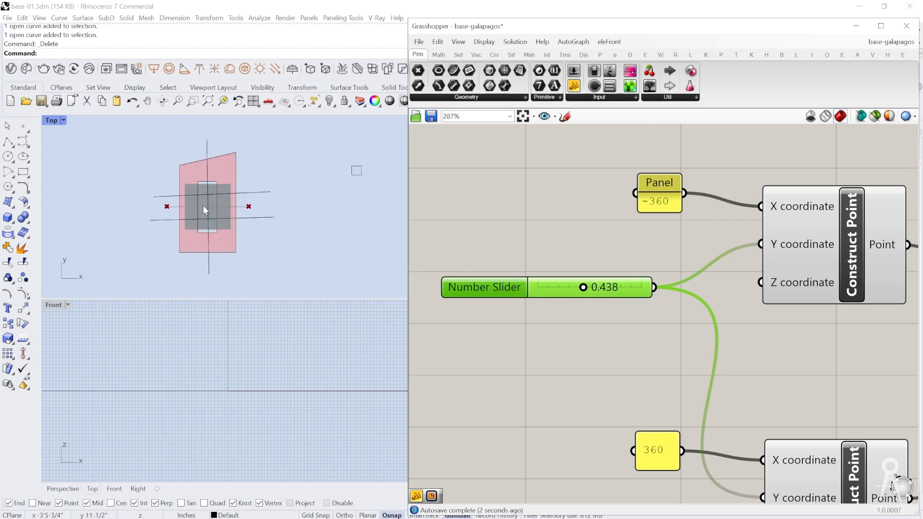
pyautogui.write('di')
pyautogui.press('Return')
pyautogui.click(264, 203)
pyautogui.click(265, 264)
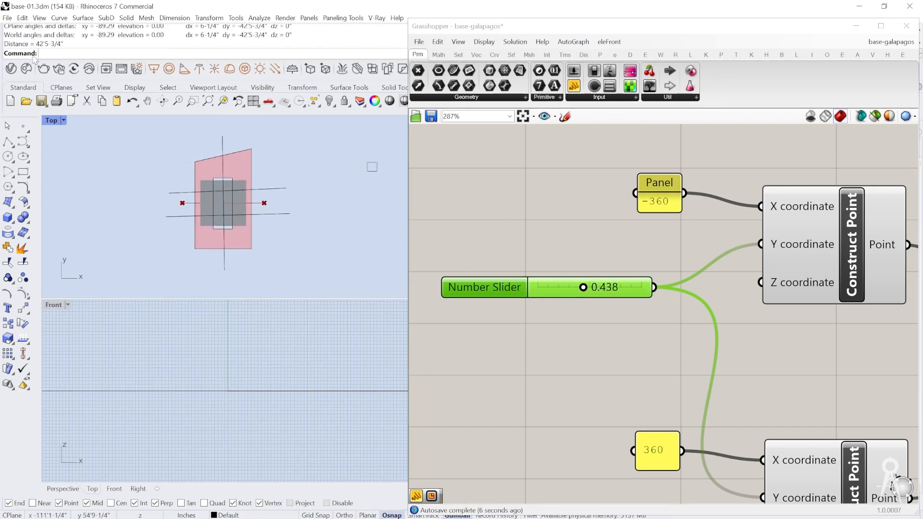
# Step: Set the range of the Number Slider driving the Y coordinates to -40 to 40 and its value to -27.681
pyautogui.rightClick(609, 287)
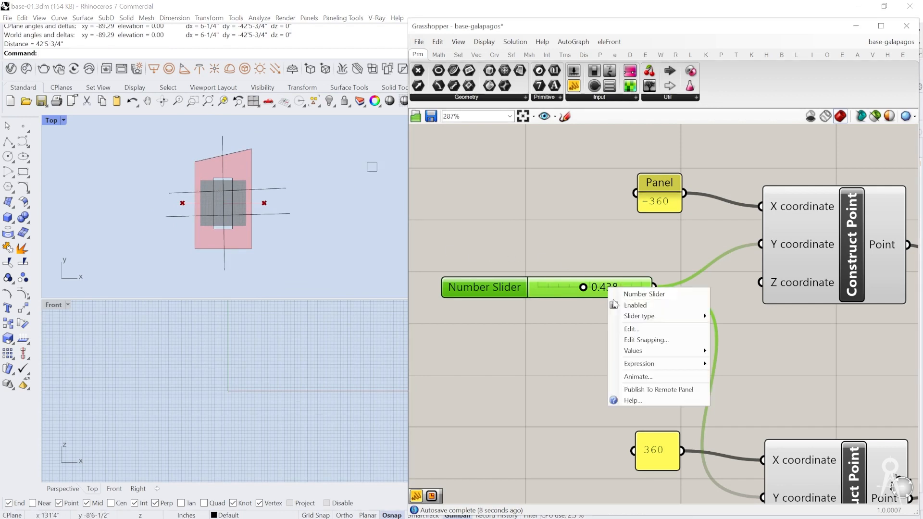
pyautogui.moveTo(676, 316)
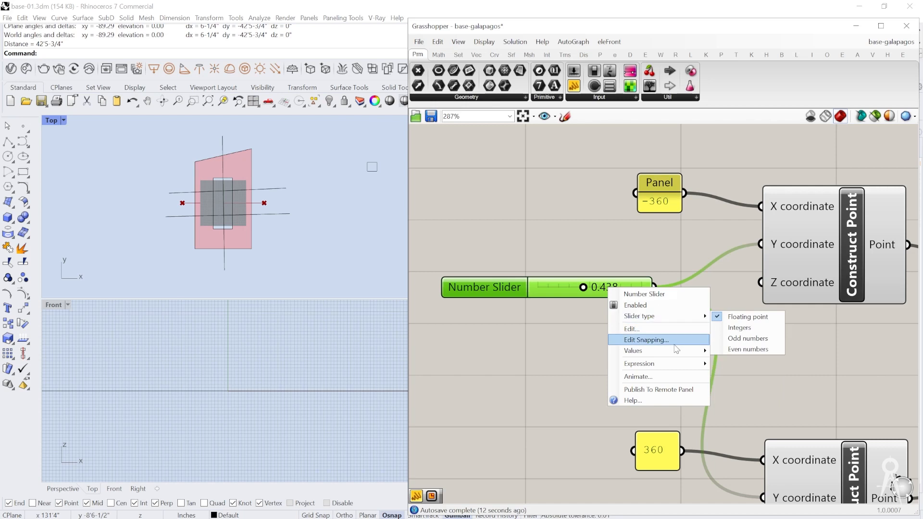
pyautogui.click(572, 319)
pyautogui.rightClick(622, 290)
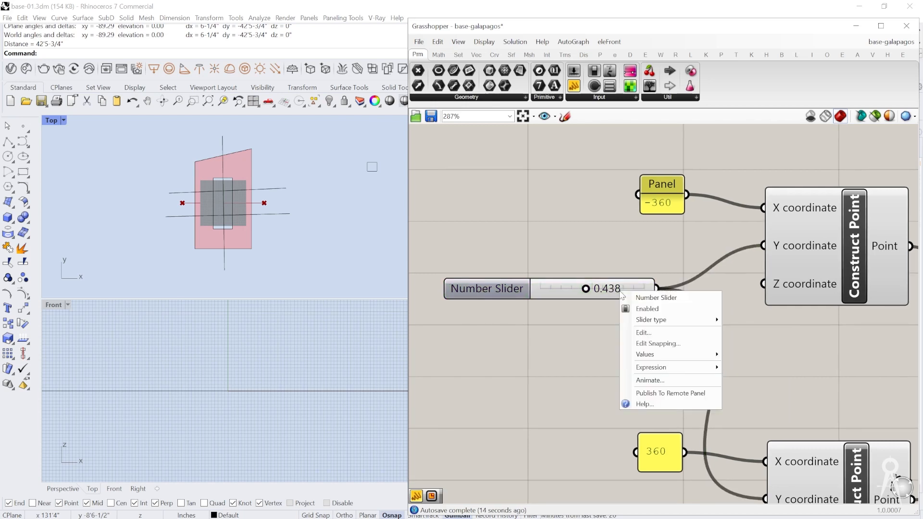
pyautogui.click(666, 336)
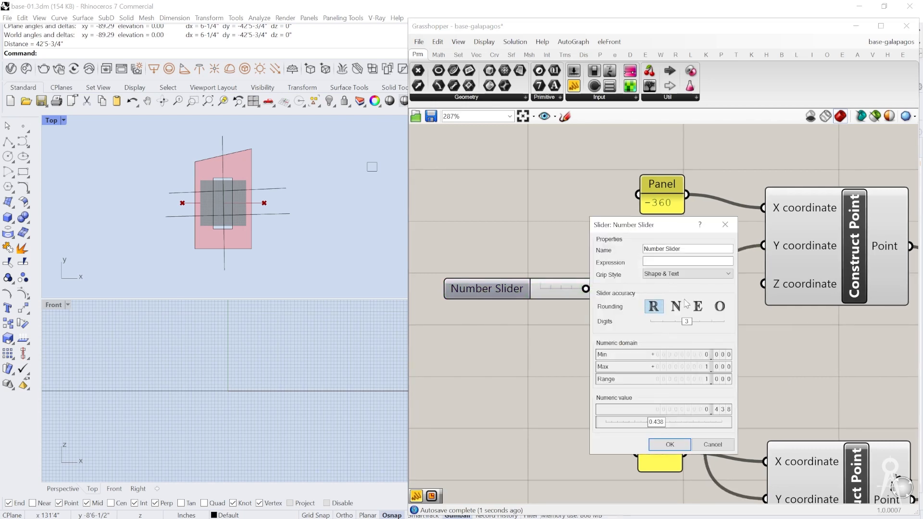
pyautogui.doubleClick(705, 355)
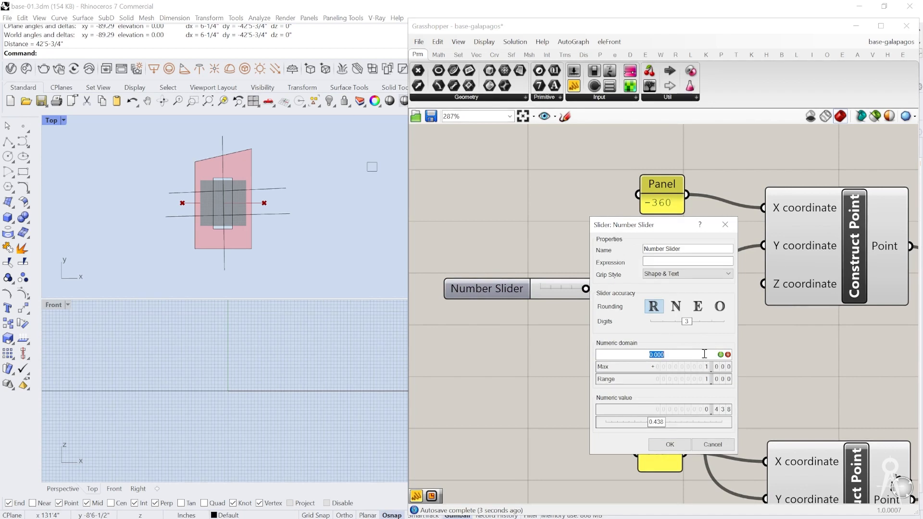
pyautogui.write('-40')
pyautogui.click(721, 354)
pyautogui.doubleClick(705, 367)
pyautogui.write('4')
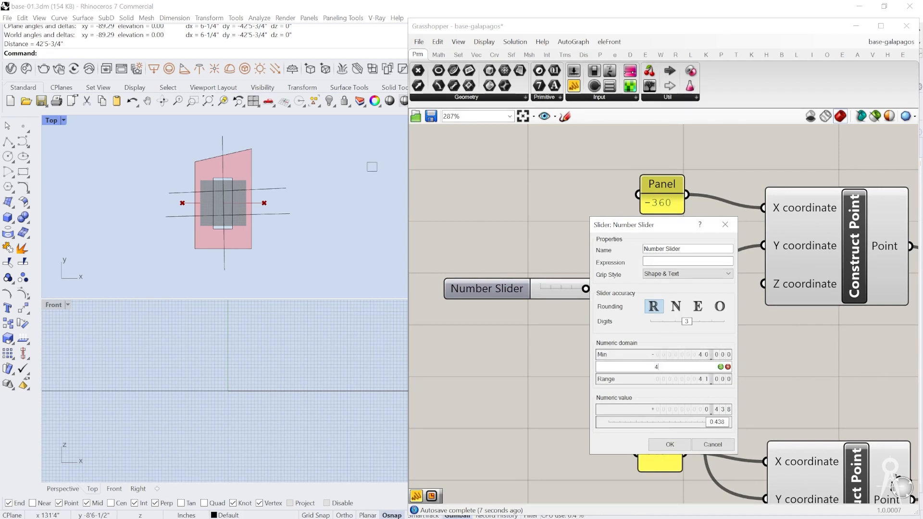
pyautogui.write('0')
pyautogui.press('Return')
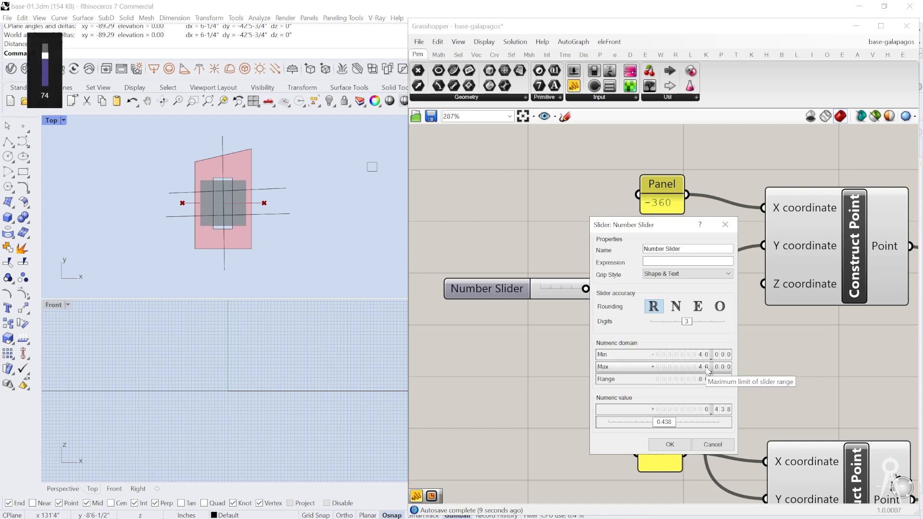
pyautogui.click(668, 448)
pyautogui.moveTo(596, 290); pyautogui.dragTo(560, 292)
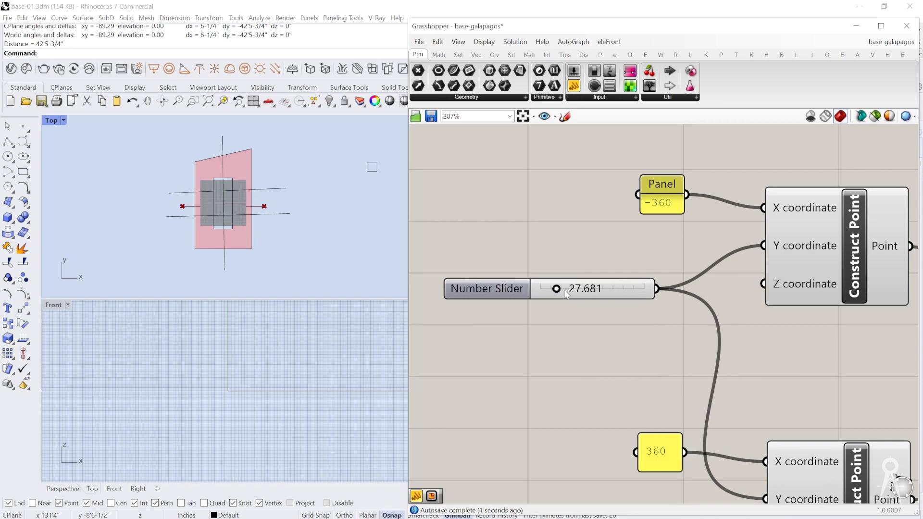
# Step: Set the range of the Number Slider driving the Y coordinates to -480 to 480 and its value to -97.839
pyautogui.rightClick(604, 292)
pyautogui.click(653, 334)
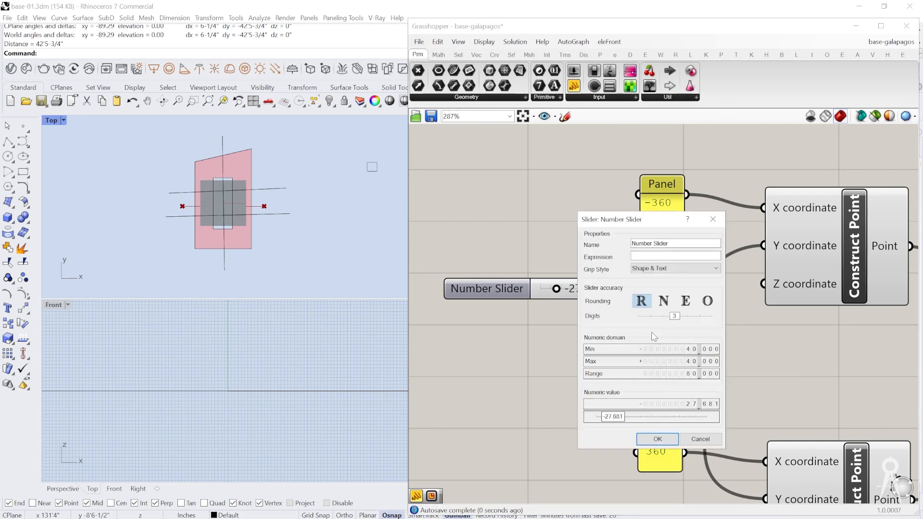
pyautogui.doubleClick(645, 350)
pyautogui.click(647, 349)
pyautogui.press('BackSpace')
pyautogui.write('80')
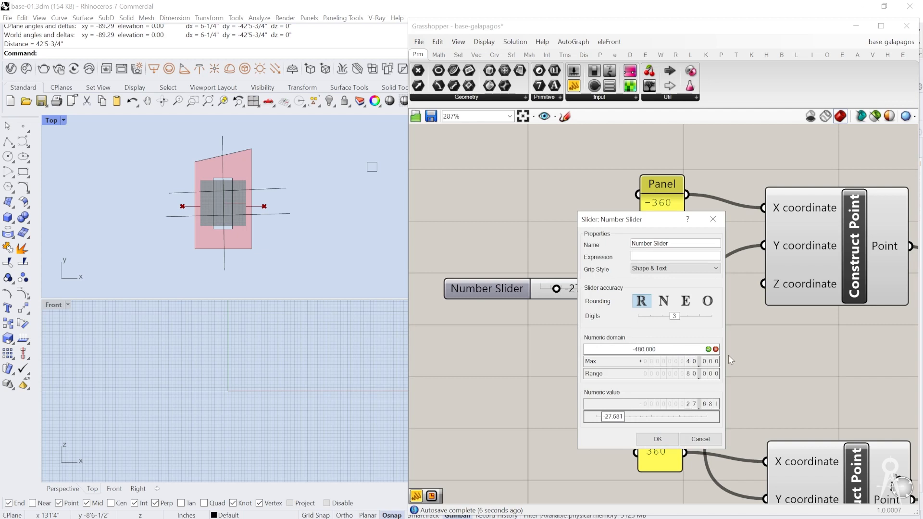
pyautogui.doubleClick(691, 362)
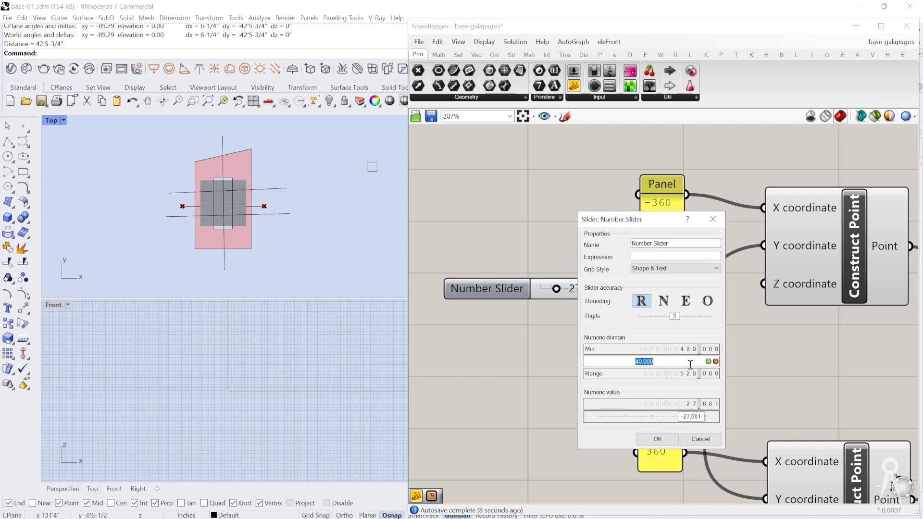
pyautogui.click(641, 363)
pyautogui.write('8')
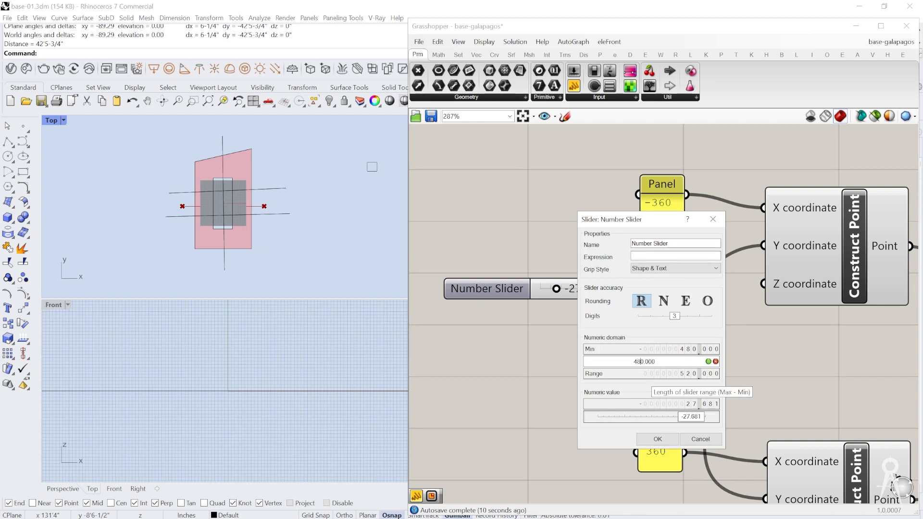
pyautogui.click(658, 438)
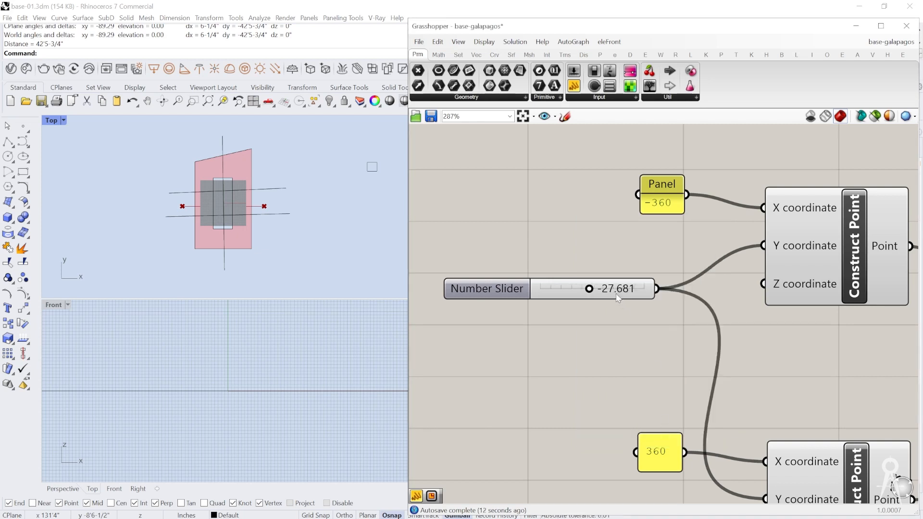
pyautogui.moveTo(587, 289)
pyautogui.mouseDown()
pyautogui.moveTo(645, 288)
pyautogui.moveTo(564, 289)
pyautogui.moveTo(640, 289)
pyautogui.moveTo(582, 289)
pyautogui.mouseUp()
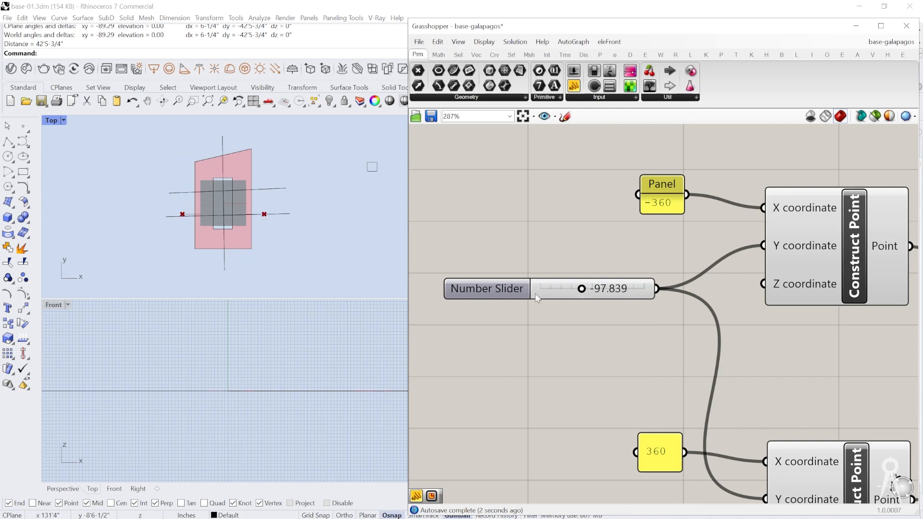
# Step: Duplicate the slider, panels, Construct Point and Line components below the originals, and set the copied slider to 230.465
pyautogui.scroll(-5, 529, 293)
pyautogui.moveTo(731, 223); pyautogui.dragTo(513, 366)
pyautogui.keyDown('alt'); pyautogui.moveTo(606, 257); pyautogui.dragTo(606, 450); pyautogui.keyUp('alt')
pyautogui.moveTo(607, 447); pyautogui.dragTo(648, 315, button='right')
pyautogui.click(567, 334)
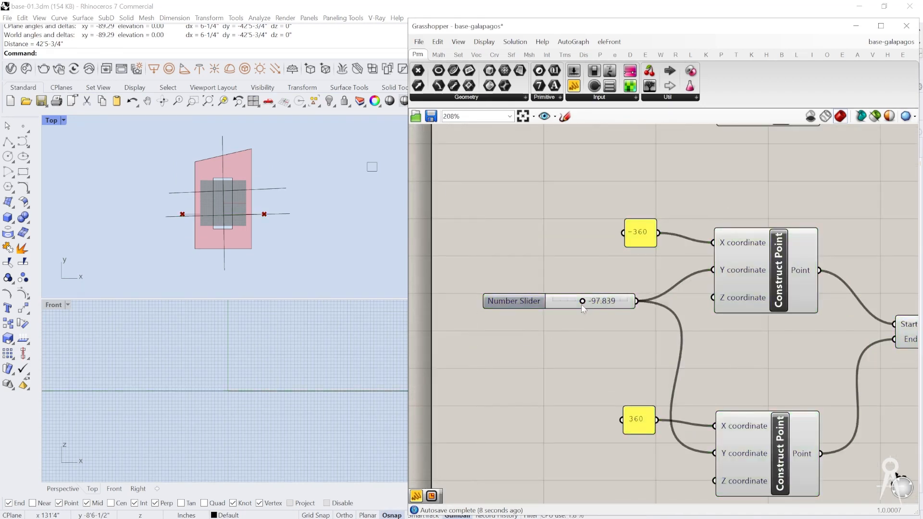
pyautogui.moveTo(582, 302); pyautogui.dragTo(608, 301)
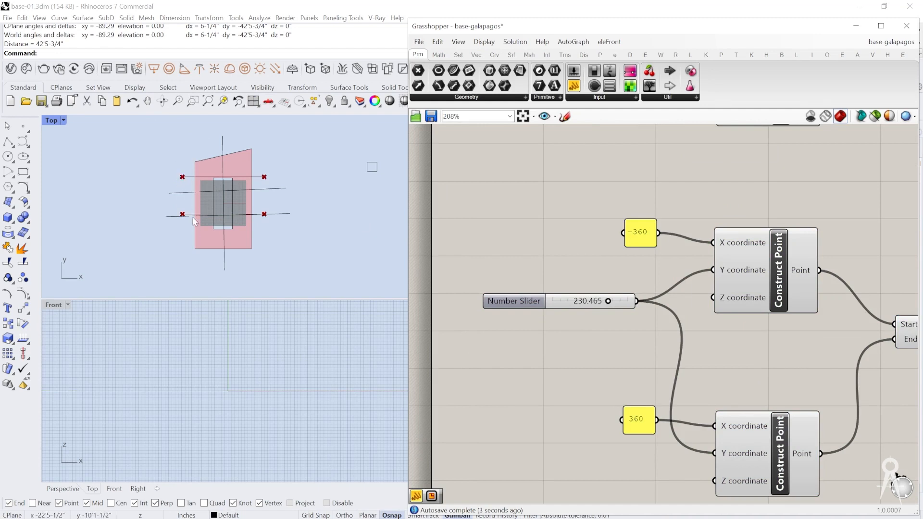
# Step: Duplicate the second line group below itself to create a third slider-driven line group
pyautogui.scroll(-5, 601, 317)
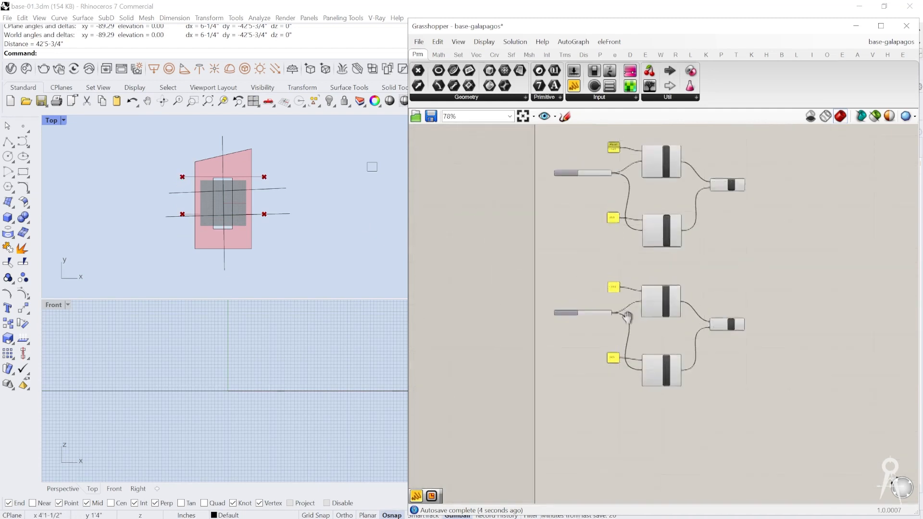
pyautogui.moveTo(646, 379); pyautogui.dragTo(638, 338, button='right')
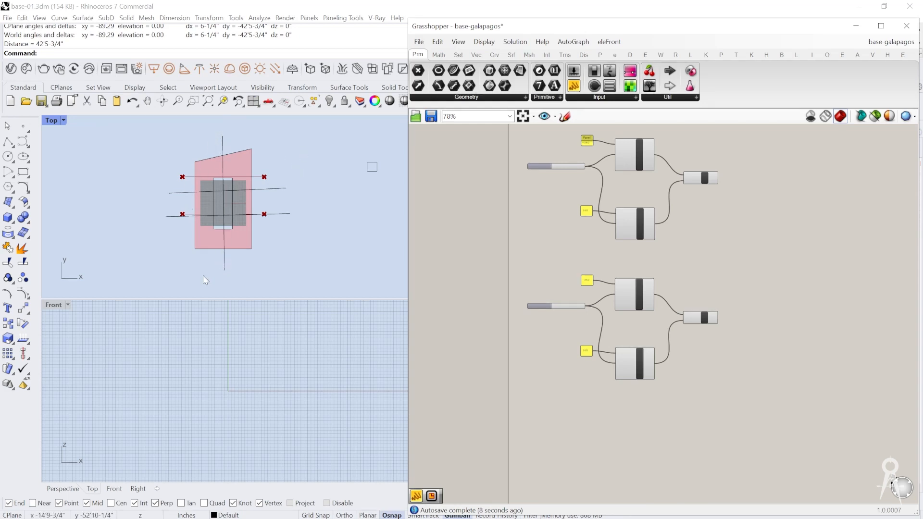
pyautogui.moveTo(679, 334); pyautogui.dragTo(679, 305, button='right')
pyautogui.scroll(1, 679, 306)
pyautogui.moveTo(756, 355); pyautogui.dragTo(530, 220)
pyautogui.keyDown('alt'); pyautogui.moveTo(634, 273); pyautogui.dragTo(636, 411); pyautogui.keyUp('alt')
pyautogui.scroll(5, 637, 416)
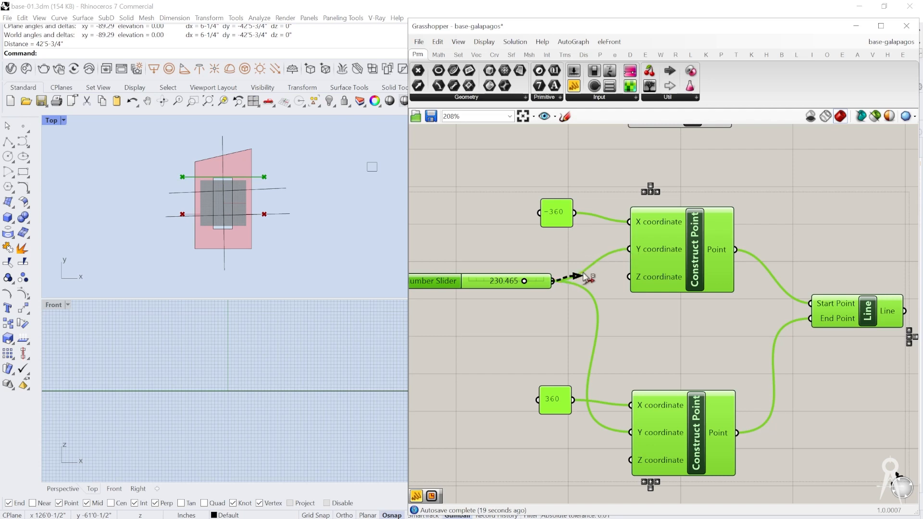
# Step: In the third group, rewire the slider to the upper Construct Point's X coordinate and the lower one's Y coordinate, removing its other connections
pyautogui.keyDown('ctrl'); pyautogui.moveTo(630, 249); pyautogui.dragTo(590, 292); pyautogui.keyUp('ctrl')
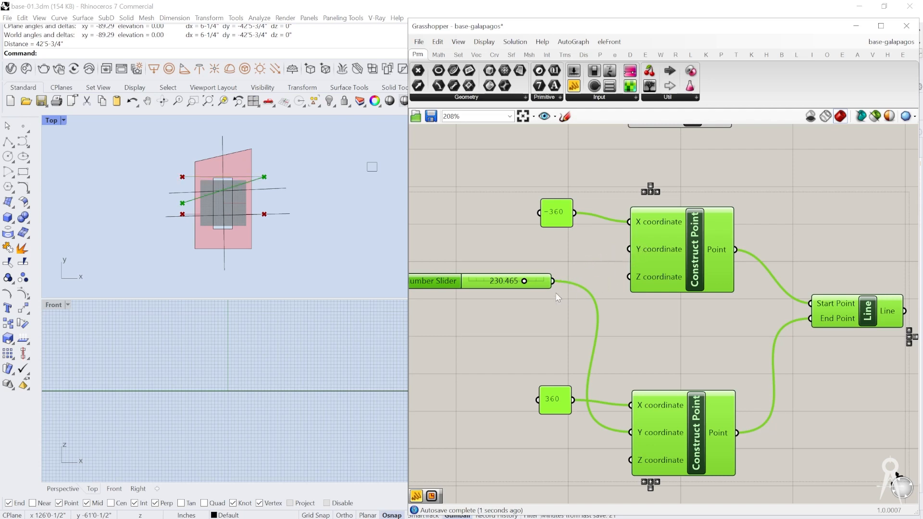
pyautogui.keyDown('ctrl'); pyautogui.moveTo(553, 281); pyautogui.dragTo(637, 433); pyautogui.keyUp('ctrl')
pyautogui.moveTo(552, 281); pyautogui.dragTo(630, 223)
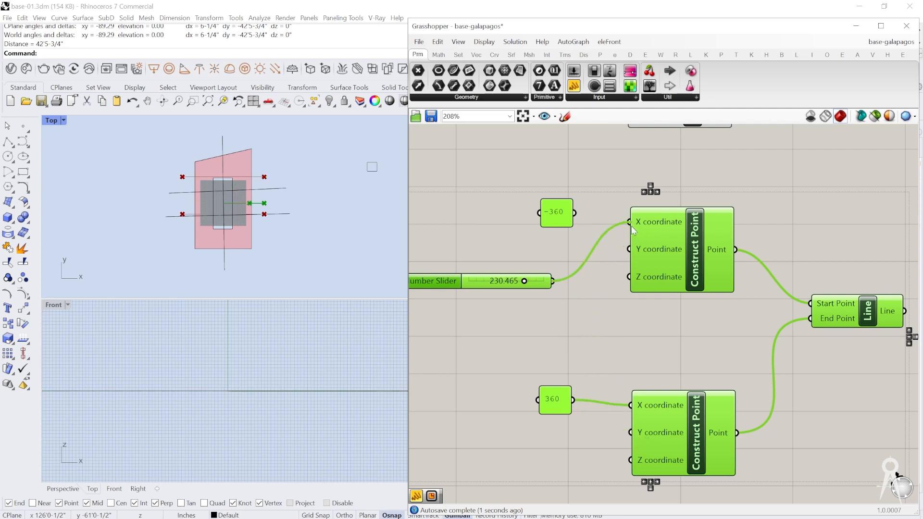
pyautogui.moveTo(552, 281); pyautogui.dragTo(630, 432)
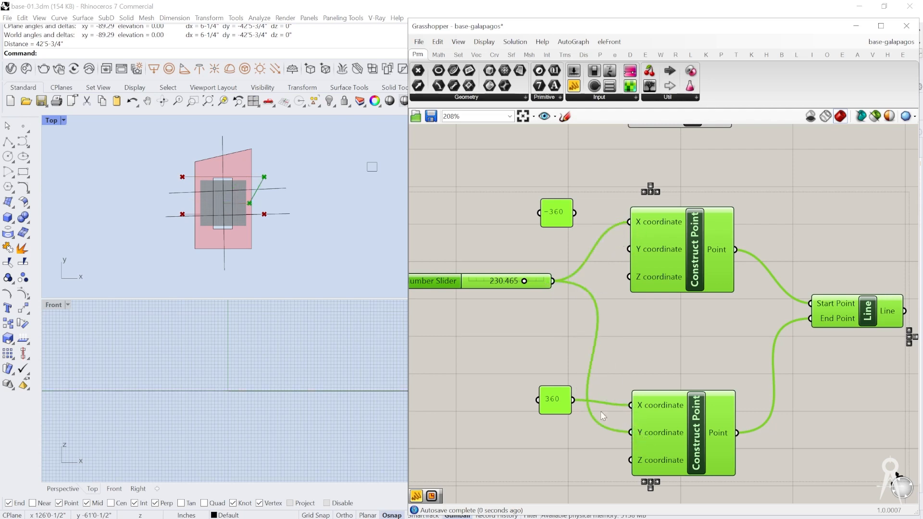
# Step: Set the third group's Number Slider to -430.767
pyautogui.moveTo(582, 399); pyautogui.dragTo(653, 358, button='right')
pyautogui.rightClick(569, 243)
pyautogui.click(593, 239)
pyautogui.moveTo(593, 239); pyautogui.dragTo(544, 238)
pyautogui.click(576, 215)
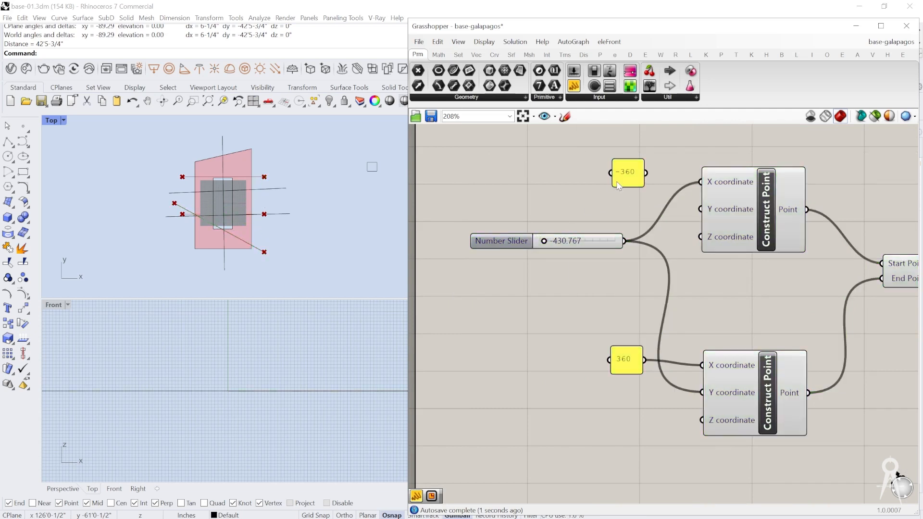
# Step: Change the third group's panel values to -480 for the upper point and 480 for the lower point
pyautogui.moveTo(633, 187); pyautogui.dragTo(633, 178)
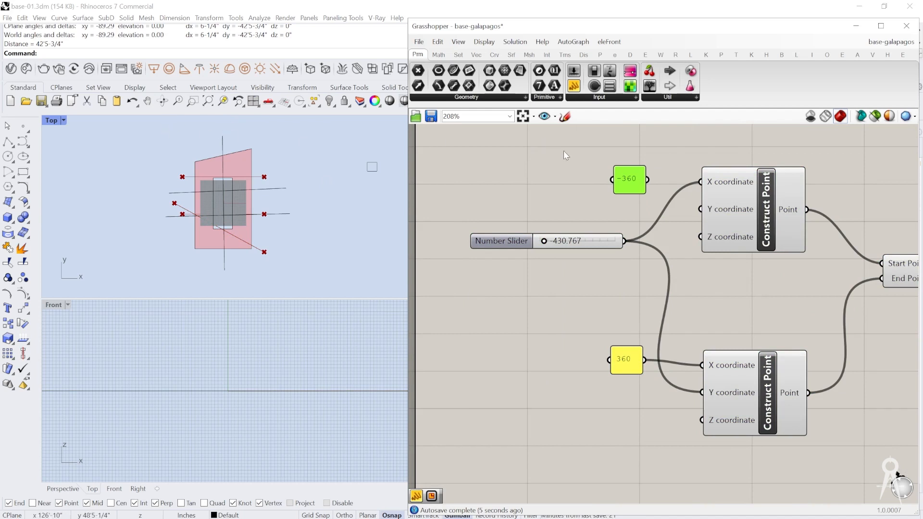
pyautogui.doubleClick(644, 180)
pyautogui.write('-480')
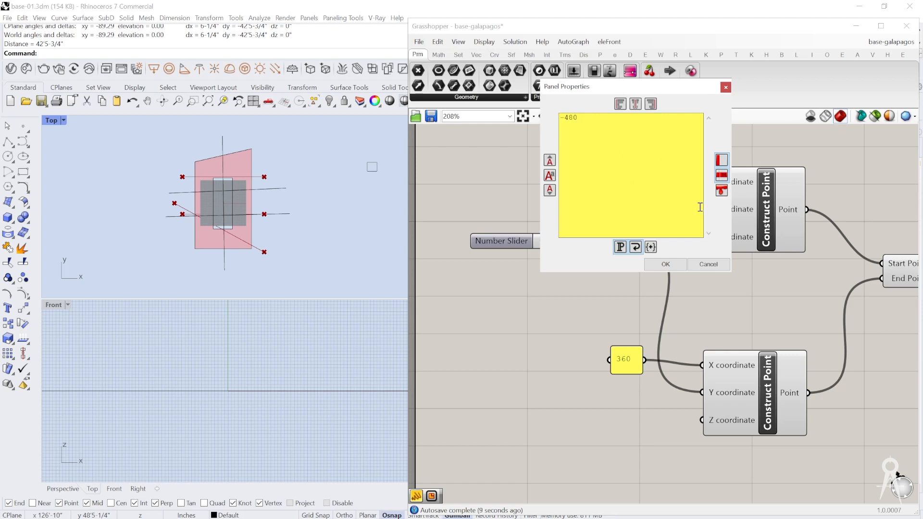
pyautogui.click(665, 264)
pyautogui.doubleClick(622, 360)
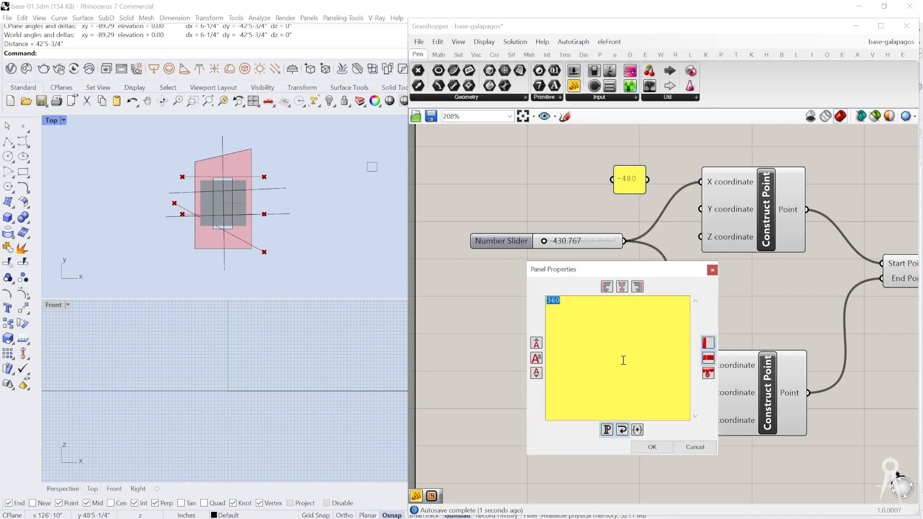
pyautogui.write('480')
pyautogui.click(650, 447)
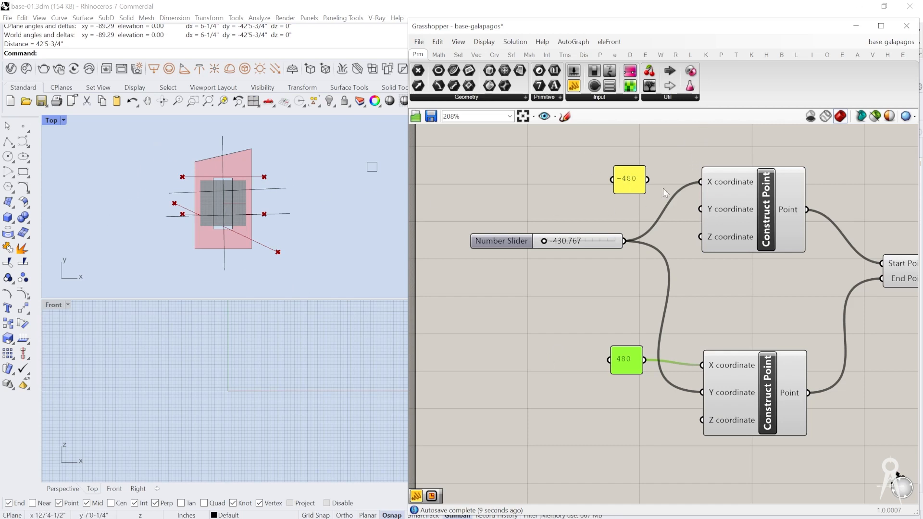
# Step: Connect the -480 and 480 panels to their points' Y coordinates, and connect the slider to the lower point's X coordinate in place of the panel
pyautogui.moveTo(647, 180); pyautogui.dragTo(701, 209)
pyautogui.moveTo(646, 360); pyautogui.dragTo(702, 419)
pyautogui.keyDown('ctrl'); pyautogui.moveTo(645, 360); pyautogui.dragTo(698, 410); pyautogui.keyUp('ctrl')
pyautogui.moveTo(645, 366); pyautogui.dragTo(702, 393)
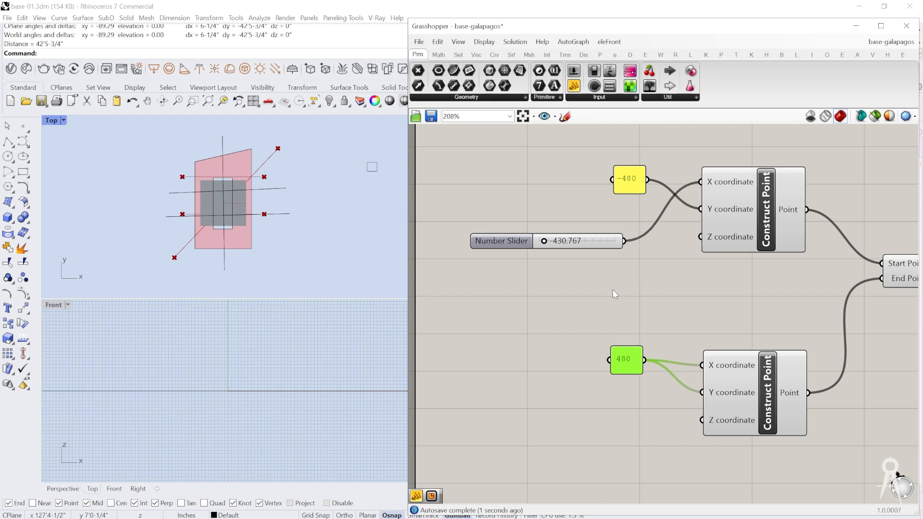
pyautogui.moveTo(621, 241); pyautogui.dragTo(702, 365)
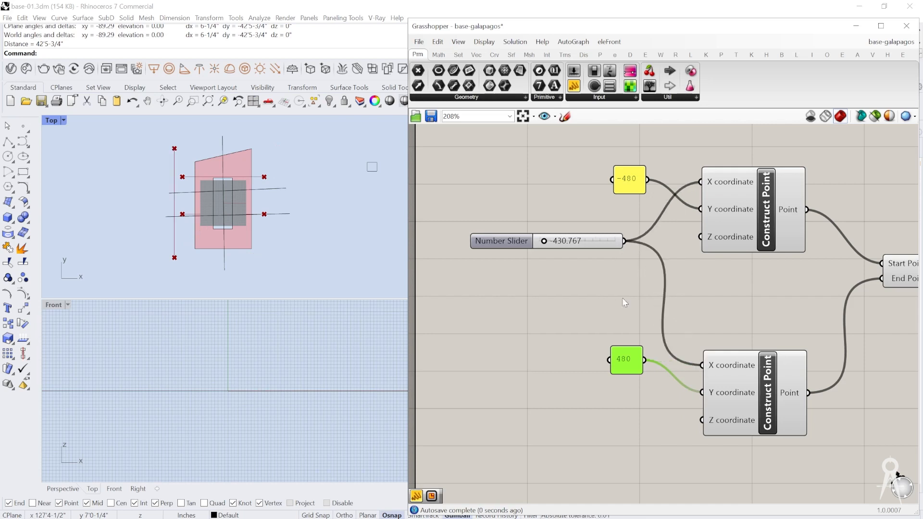
# Step: Set the third group's slider to -0.735 and the second group's slider to 132.545
pyautogui.moveTo(544, 241); pyautogui.dragTo(580, 230)
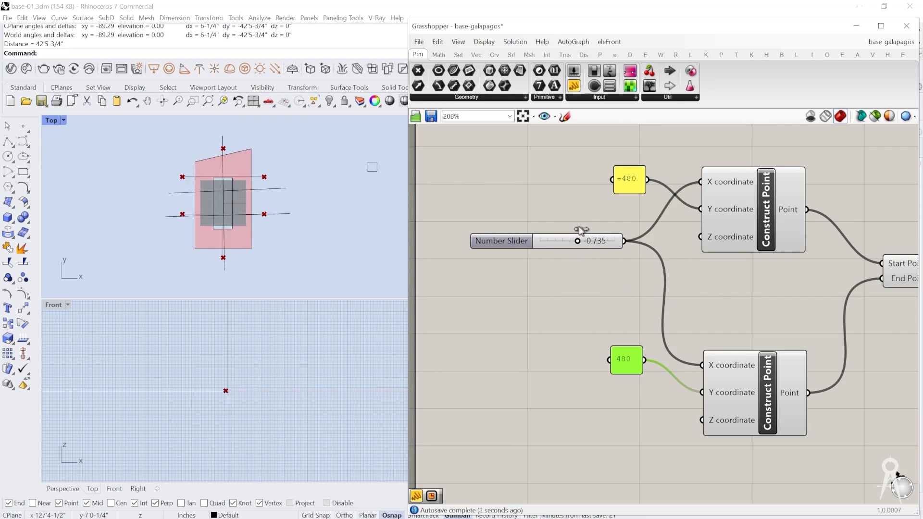
pyautogui.scroll(-6, 599, 273)
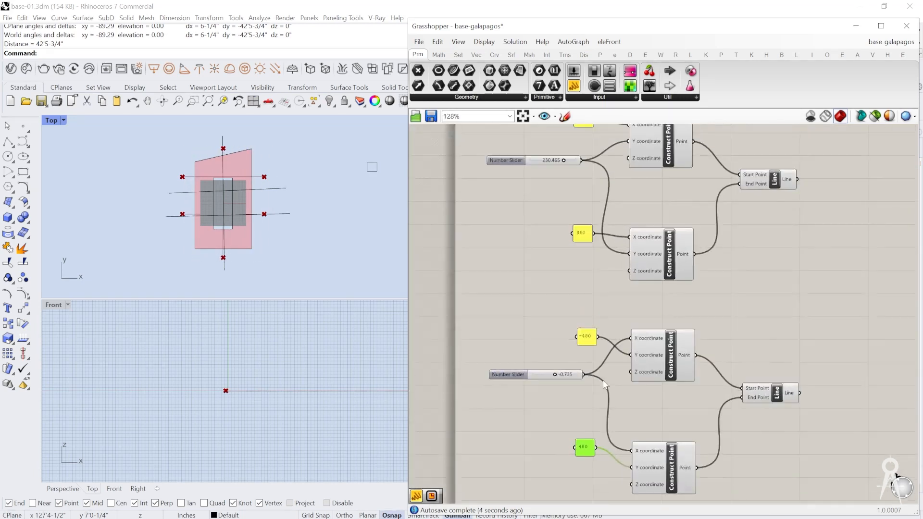
pyautogui.moveTo(628, 317); pyautogui.dragTo(620, 347, button='right')
pyautogui.click(574, 294)
pyautogui.click(576, 406)
pyautogui.click(575, 176)
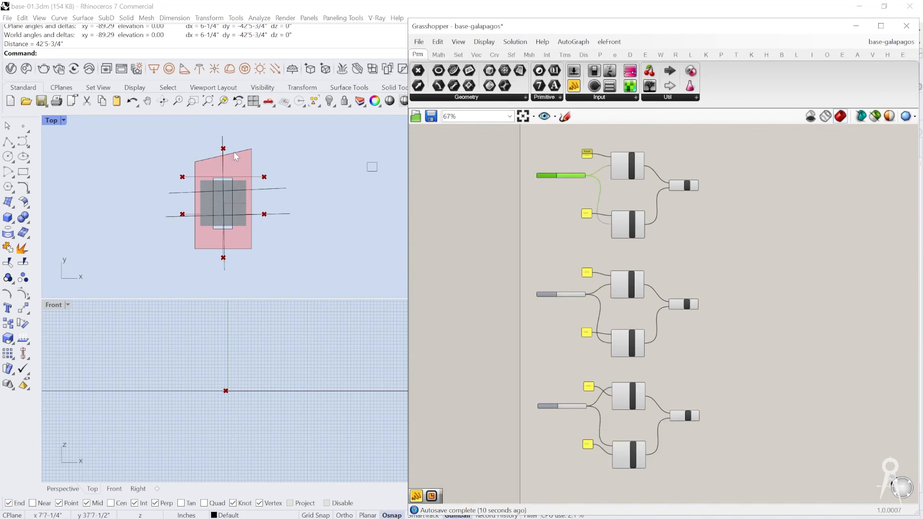
pyautogui.scroll(5, 544, 244)
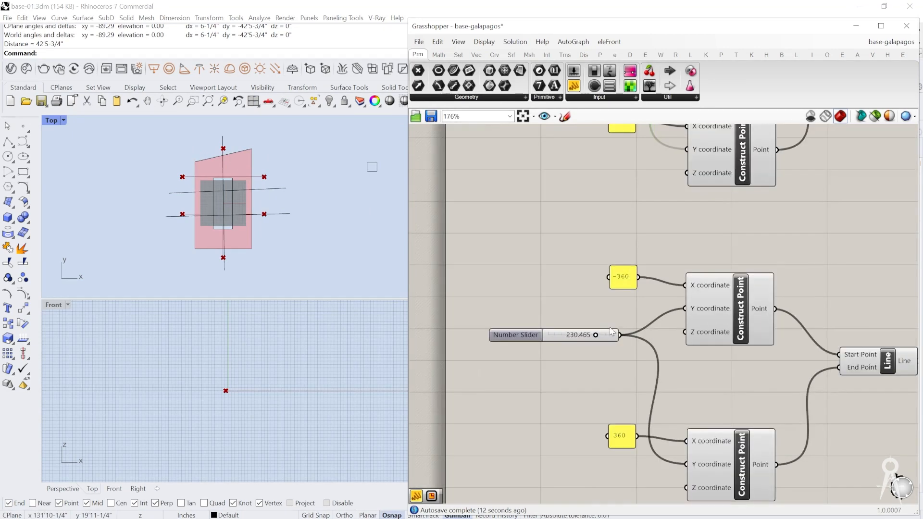
pyautogui.moveTo(596, 335); pyautogui.dragTo(589, 335)
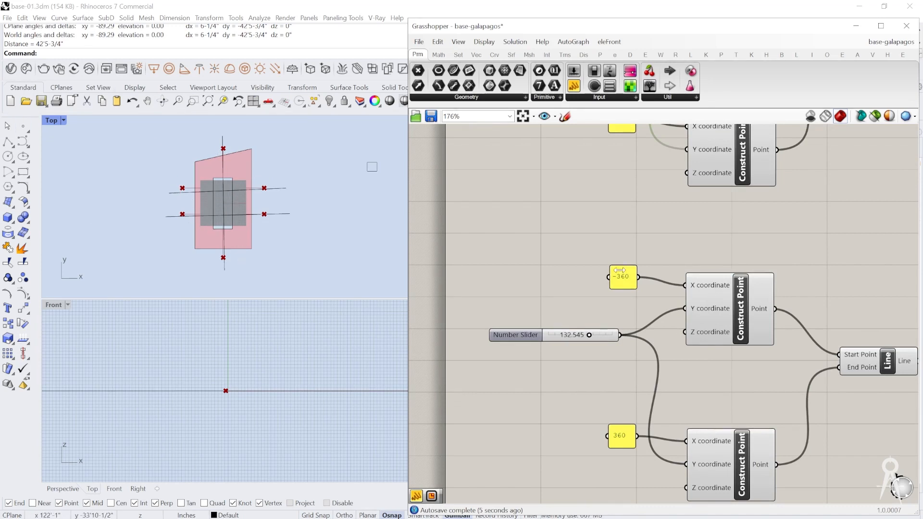
pyautogui.scroll(-5, 686, 238)
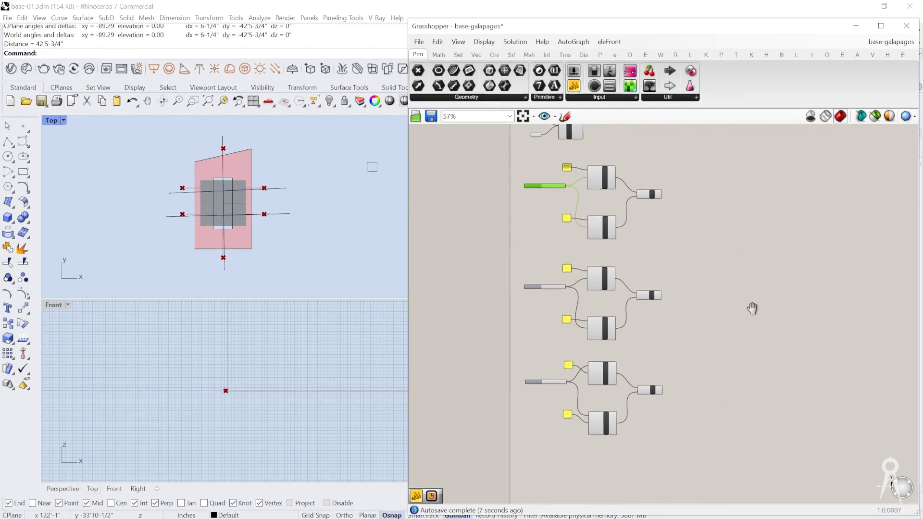
pyautogui.scroll(3, 647, 299)
pyautogui.scroll(-4, 648, 289)
pyautogui.scroll(2, 593, 316)
pyautogui.moveTo(593, 315); pyautogui.dragTo(675, 303, button='right')
pyautogui.scroll(-2, 610, 355)
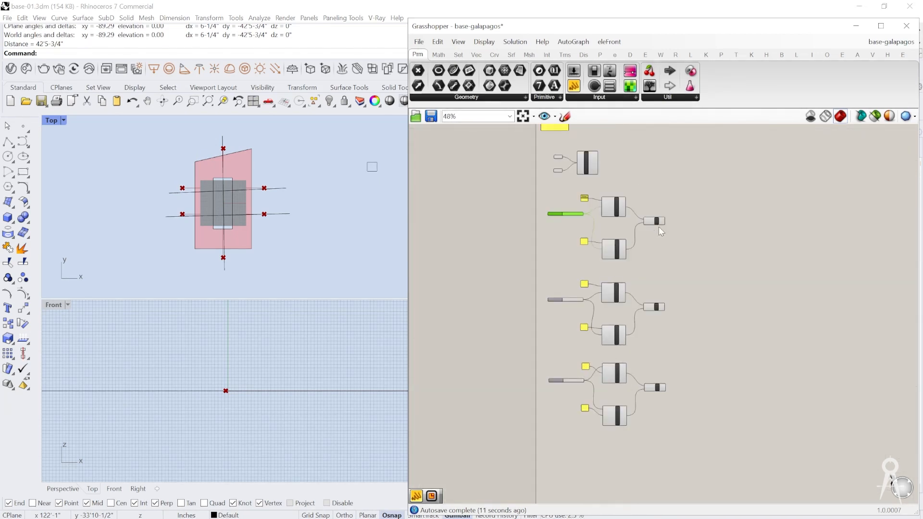
# Step: Add a Brep | Curve intersection component beside Boundary Surfaces and connect the Surfaces output to its Brep input
pyautogui.scroll(1, 697, 228)
pyautogui.moveTo(630, 202); pyautogui.dragTo(555, 284, button='right')
pyautogui.scroll(3, 554, 284)
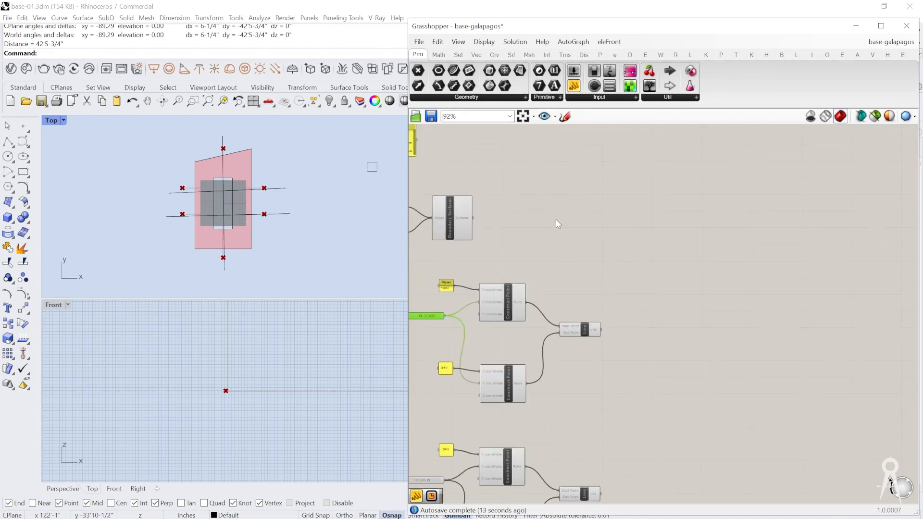
pyautogui.click(543, 42)
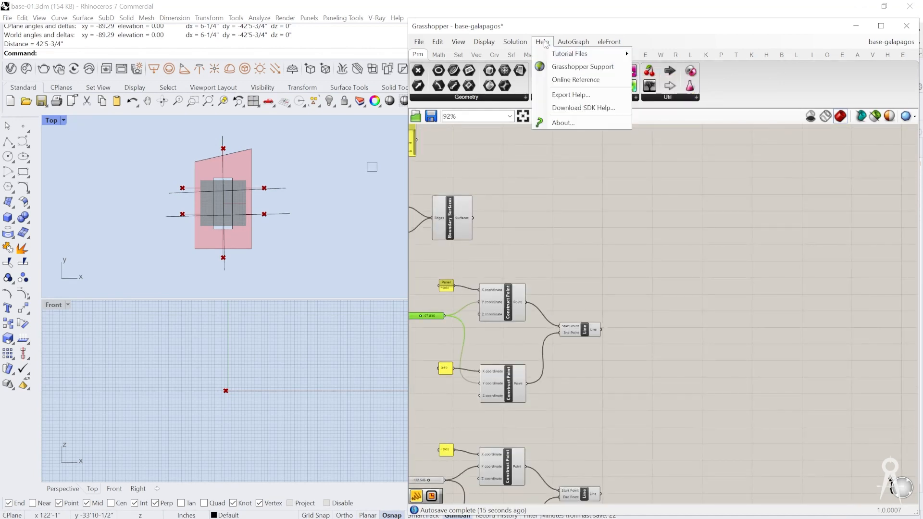
pyautogui.click(543, 42)
pyautogui.click(546, 54)
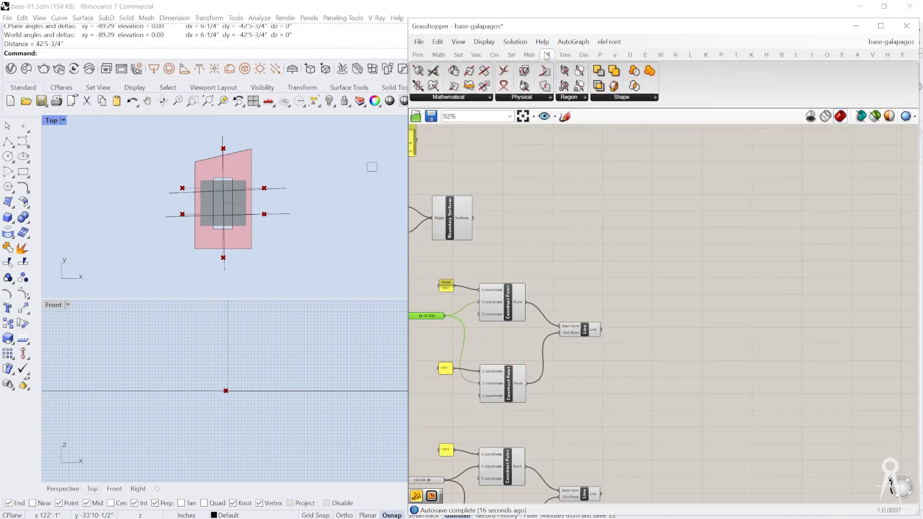
pyautogui.click(541, 97)
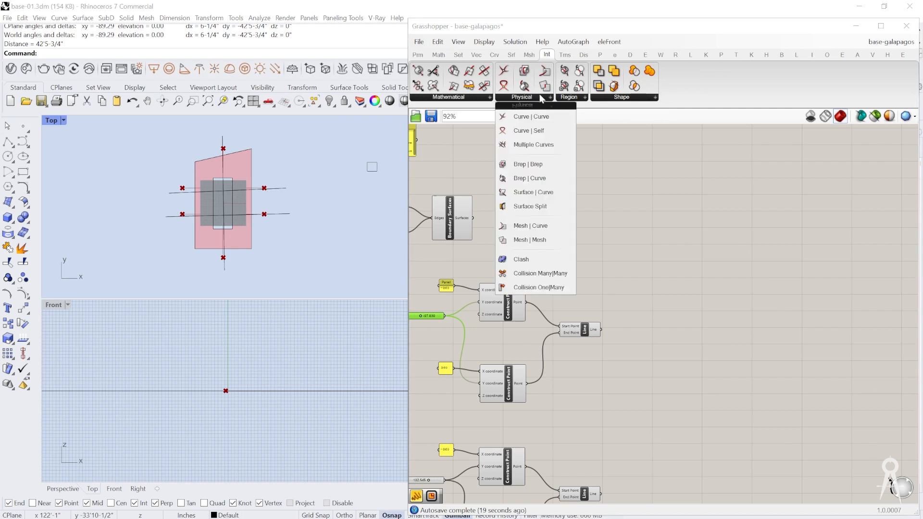
pyautogui.click(532, 165)
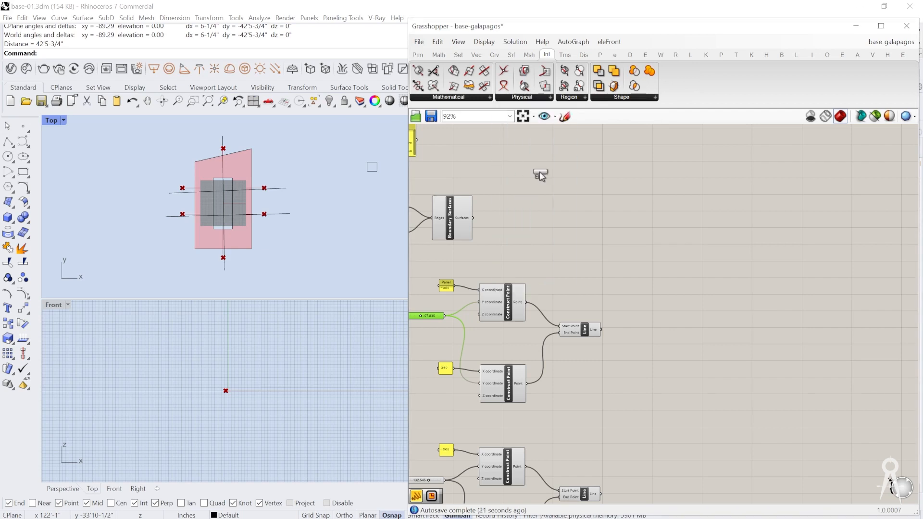
pyautogui.click(578, 231)
pyautogui.scroll(3, 555, 240)
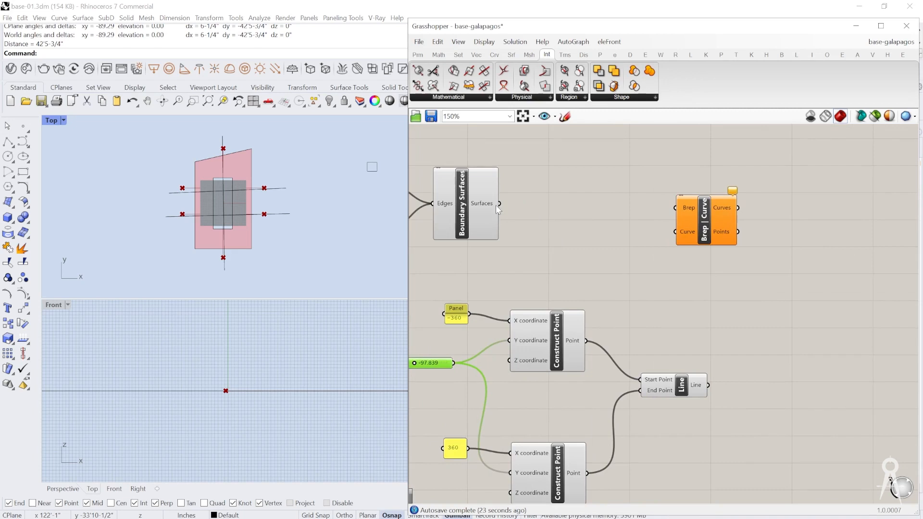
pyautogui.moveTo(500, 204); pyautogui.dragTo(781, 234)
# Step: Add a Merge component beside the first Line component and connect that line's output to D1
pyautogui.scroll(-3, 659, 260)
pyautogui.moveTo(681, 291); pyautogui.dragTo(608, 231, button='right')
pyautogui.scroll(-3, 612, 278)
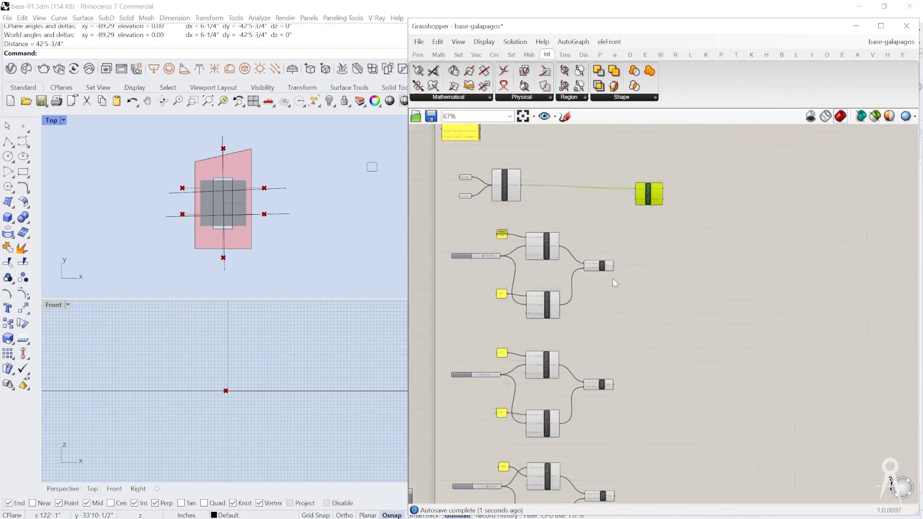
pyautogui.moveTo(628, 183); pyautogui.dragTo(643, 191)
pyautogui.doubleClick(630, 228)
pyautogui.write('merge')
pyautogui.press('Return')
pyautogui.scroll(5, 598, 227)
pyautogui.scroll(1, 598, 227)
pyautogui.moveTo(554, 249); pyautogui.dragTo(613, 219)
# Step: Connect the second group's line to the Merge component's D2 and the third group's line to D3
pyautogui.scroll(-5, 597, 210)
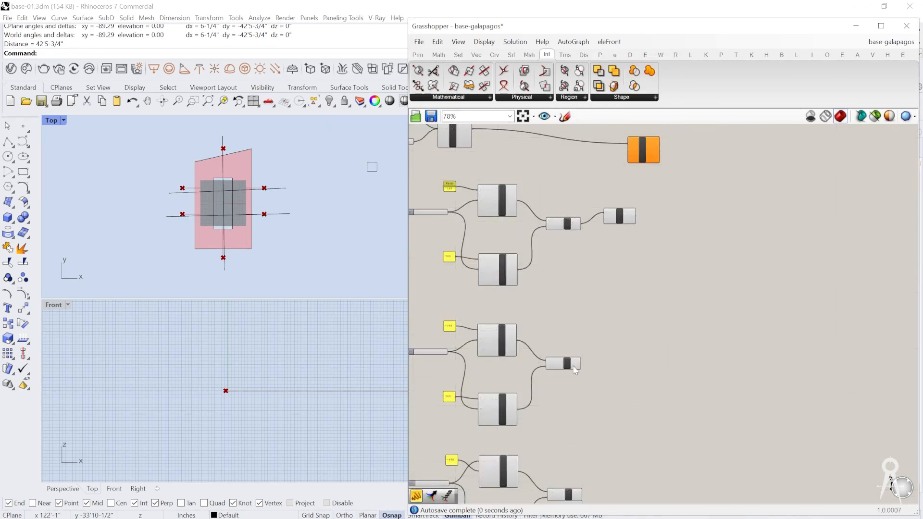
pyautogui.moveTo(578, 365); pyautogui.dragTo(604, 221)
pyautogui.moveTo(603, 358); pyautogui.dragTo(585, 270, button='right')
pyautogui.moveTo(565, 406); pyautogui.dragTo(596, 139)
pyautogui.moveTo(597, 141); pyautogui.dragTo(598, 260, button='right')
# Step: Reposition the Merge component and connect its Result to the Curve input of Brep | Curve
pyautogui.scroll(1, 599, 259)
pyautogui.moveTo(611, 245); pyautogui.dragTo(722, 271)
pyautogui.moveTo(703, 286); pyautogui.dragTo(526, 288, button='right')
pyautogui.moveTo(462, 178); pyautogui.dragTo(641, 176)
pyautogui.scroll(4, 569, 217)
pyautogui.moveTo(568, 217); pyautogui.dragTo(558, 283, button='right')
pyautogui.moveTo(527, 389); pyautogui.dragTo(638, 200)
pyautogui.click(769, 206)
# Step: Examine the Brep | Curve component's Curves output and its intersection curves on the boundary surface in the Top viewport
pyautogui.scroll(2, 667, 259)
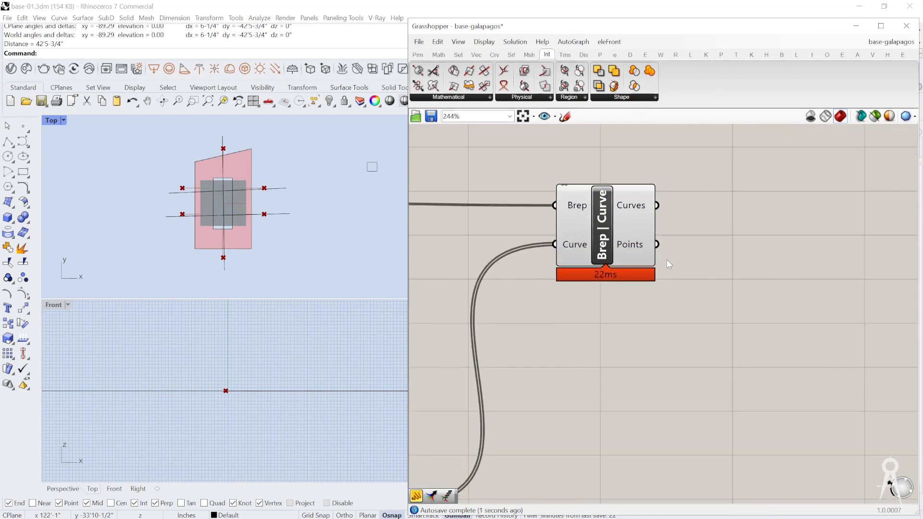
pyautogui.moveTo(633, 211)
pyautogui.click(635, 203)
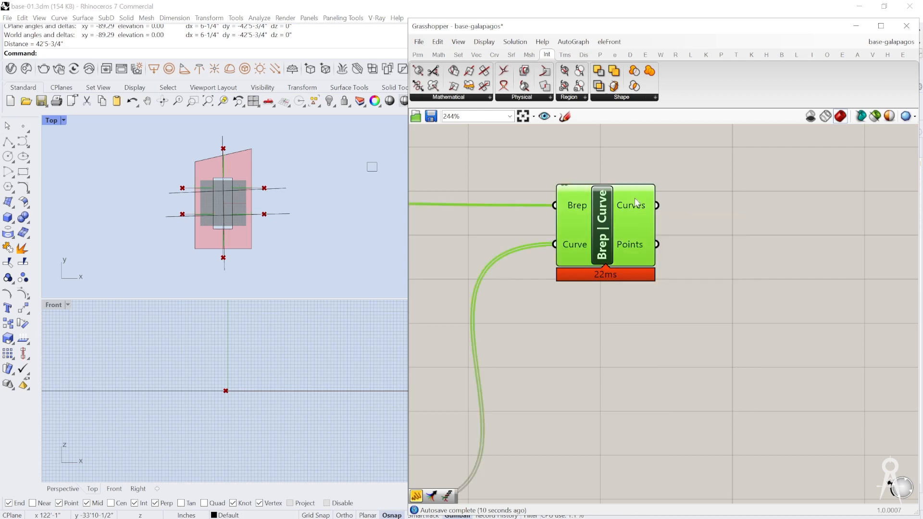
pyautogui.click(683, 241)
pyautogui.scroll(4, 588, 244)
pyautogui.scroll(-2, 625, 236)
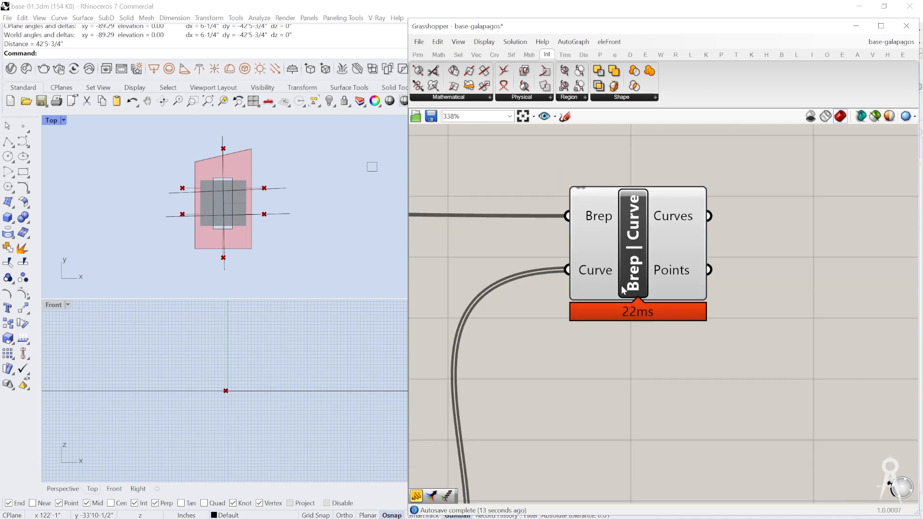
pyautogui.click(676, 227)
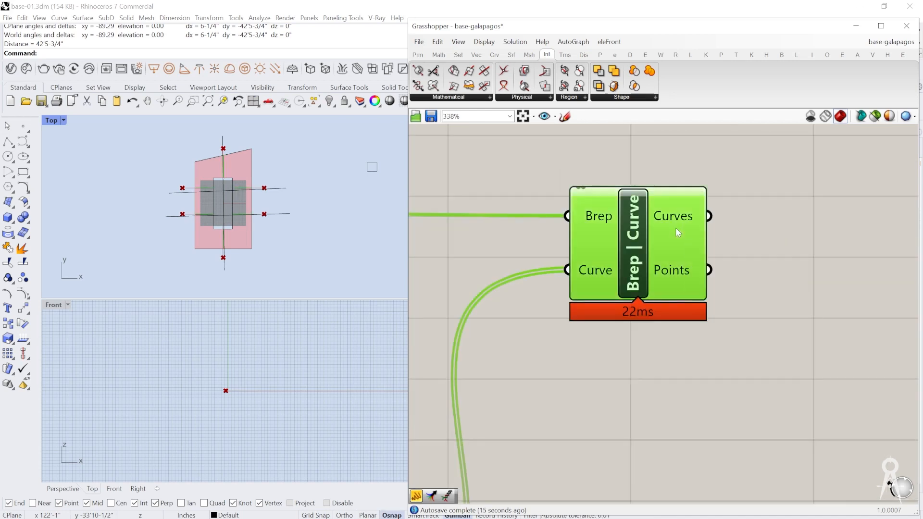
pyautogui.scroll(3, 218, 198)
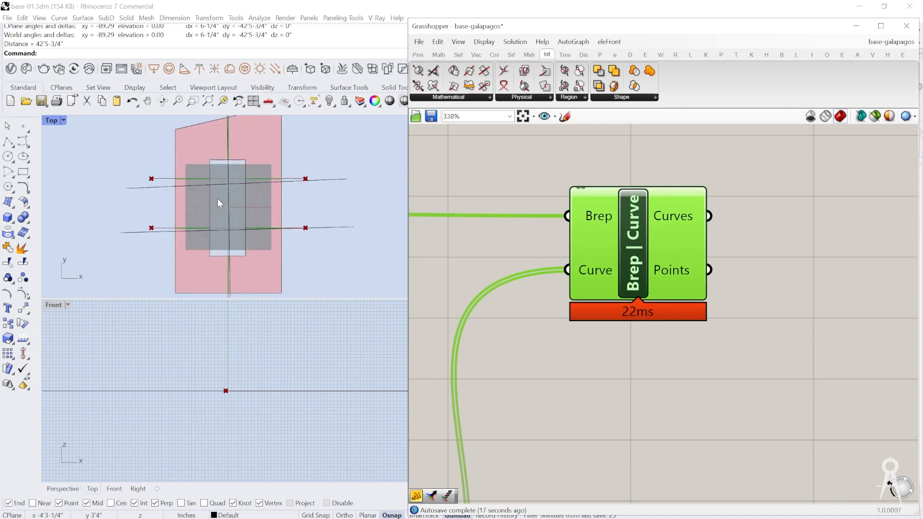
pyautogui.scroll(-3, 687, 241)
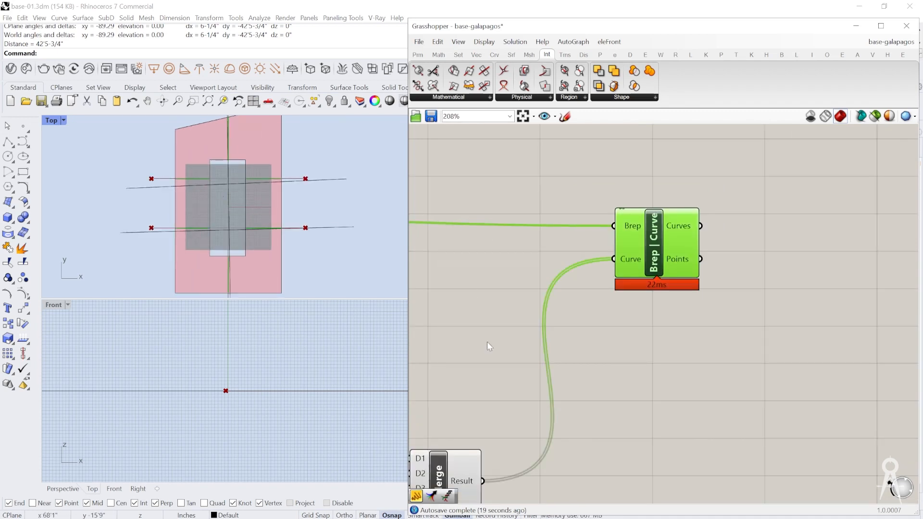
pyautogui.scroll(-2, 195, 222)
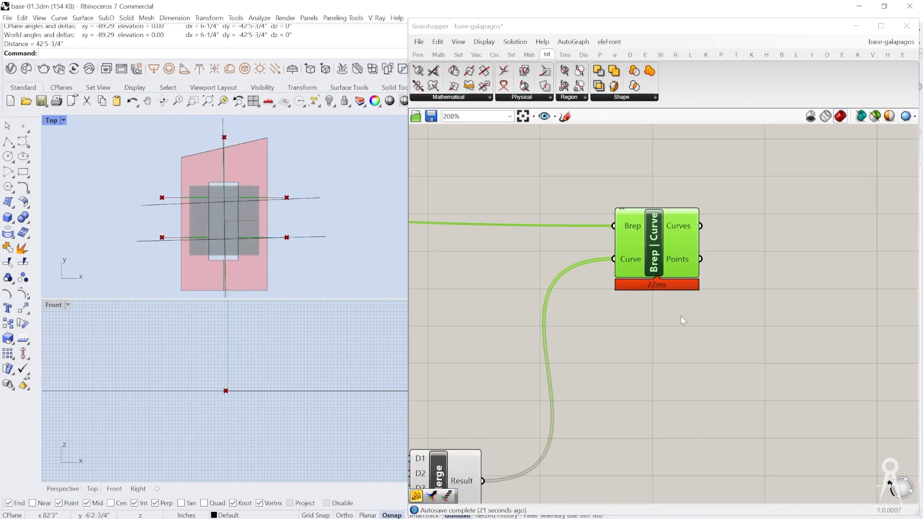
pyautogui.moveTo(690, 337); pyautogui.dragTo(674, 300, button='right')
pyautogui.moveTo(663, 199)
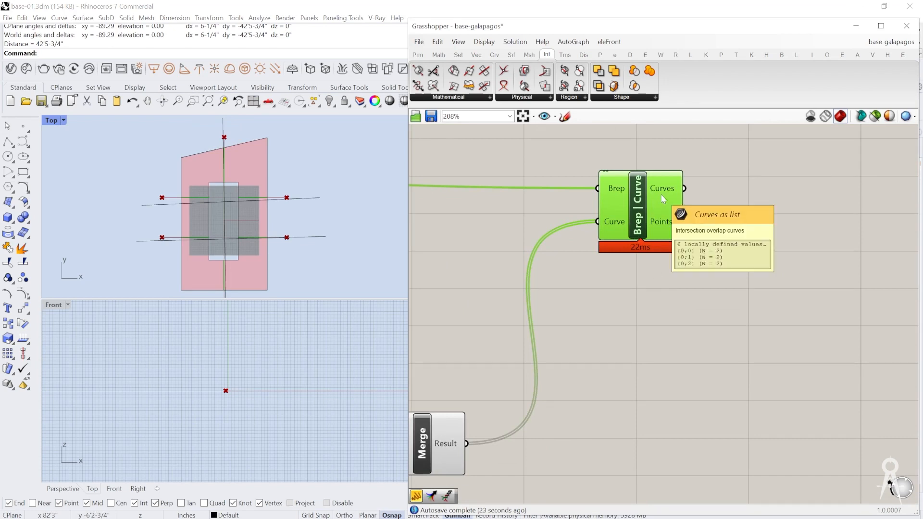
# Step: Add a Panel connected to the Curves output of Brep | Curve and enlarge it to fit the whole list
pyautogui.doubleClick(752, 205)
pyautogui.write('//')
pyautogui.press('Return')
pyautogui.moveTo(704, 206); pyautogui.dragTo(748, 199)
pyautogui.moveTo(748, 198); pyautogui.dragTo(537, 206, button='right')
pyautogui.moveTo(475, 200); pyautogui.dragTo(522, 206)
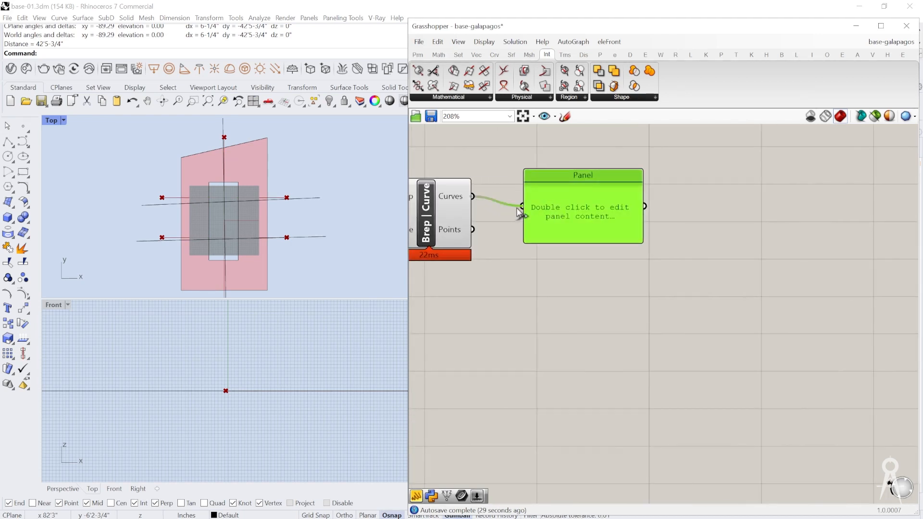
pyautogui.moveTo(575, 230); pyautogui.dragTo(660, 229)
pyautogui.moveTo(717, 239); pyautogui.dragTo(717, 318)
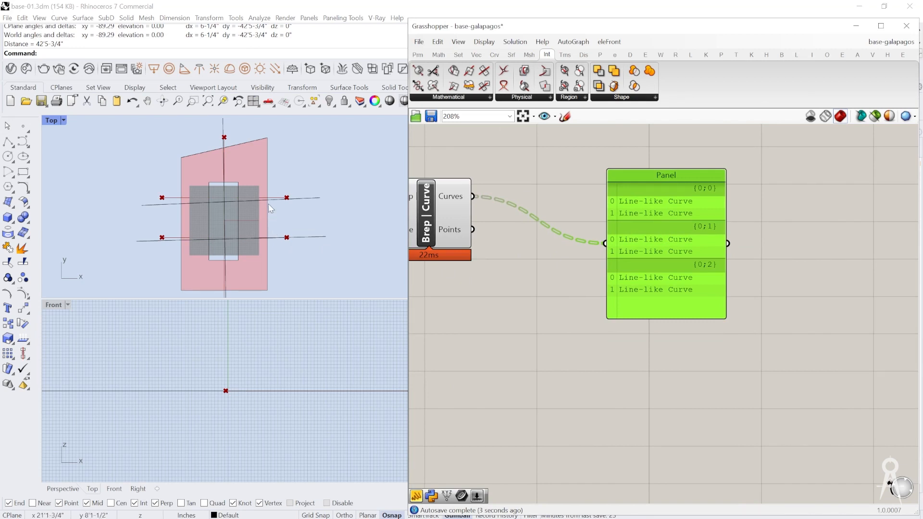
# Step: Add a Surface Split component below the Brep | Curve component
pyautogui.click(538, 98)
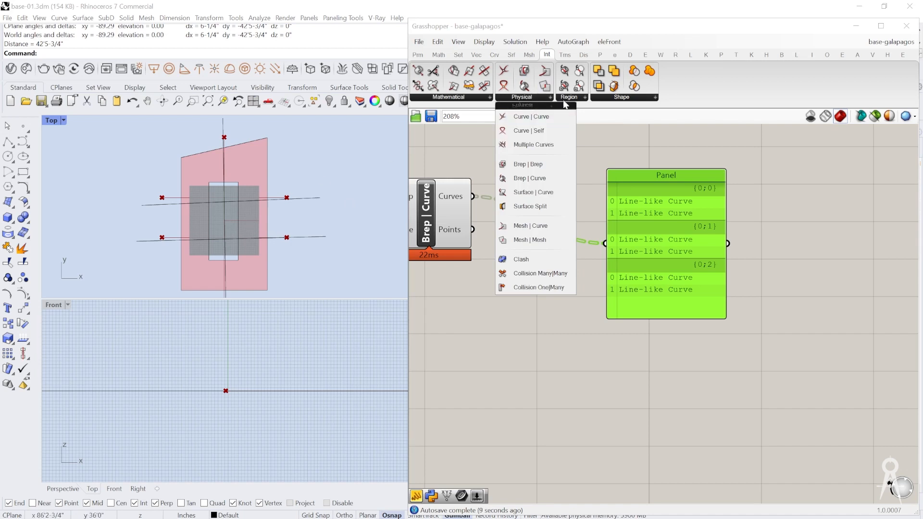
pyautogui.click(608, 97)
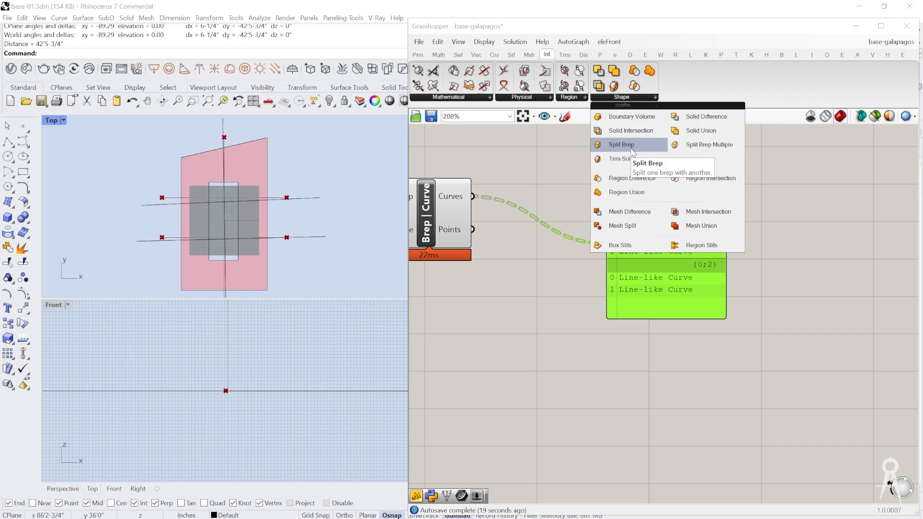
pyautogui.click(570, 97)
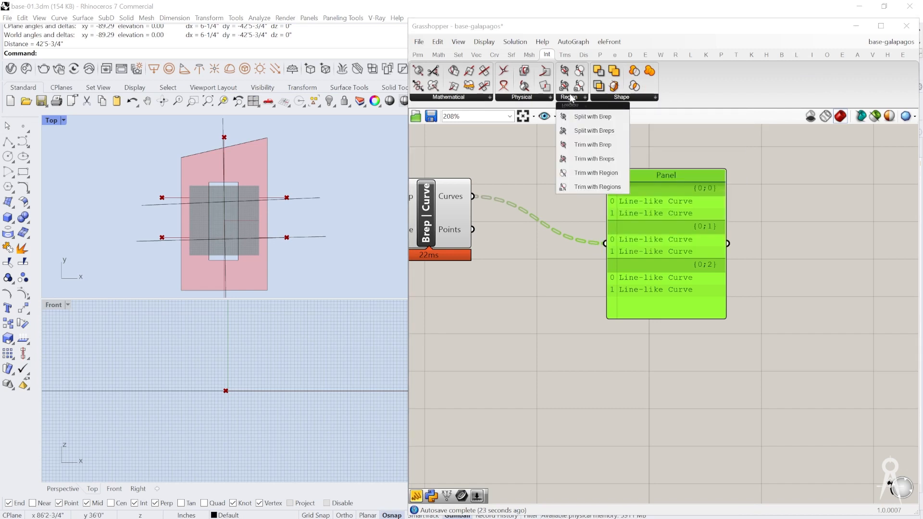
pyautogui.click(540, 98)
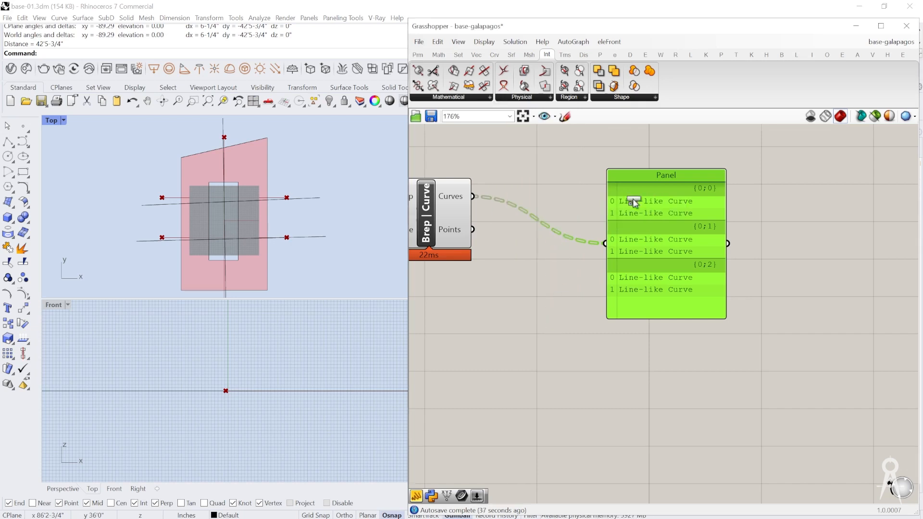
pyautogui.scroll(-3, 633, 200)
pyautogui.click(527, 278)
pyautogui.moveTo(509, 267); pyautogui.dragTo(657, 218, button='right')
pyautogui.scroll(4, 625, 219)
pyautogui.scroll(-3, 651, 271)
pyautogui.scroll(-2, 673, 215)
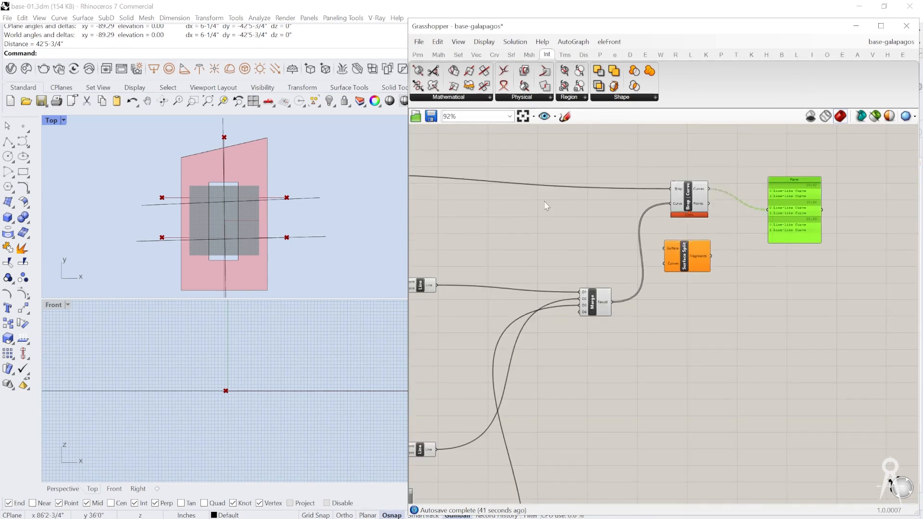
# Step: Insert a relay on the boundary surface wire, then connect the relay to Surface Split's Surface input and the Merge result to Curves
pyautogui.doubleClick(602, 188)
pyautogui.scroll(4, 634, 195)
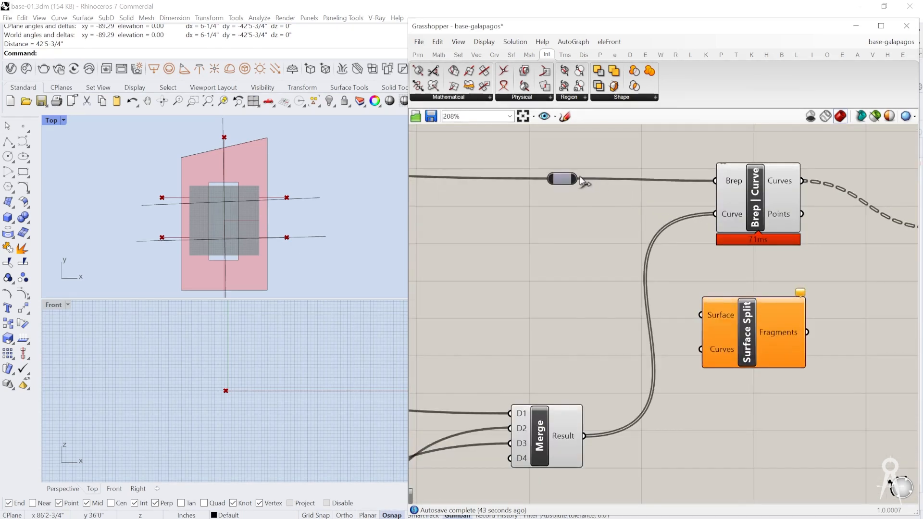
pyautogui.moveTo(639, 228); pyautogui.dragTo(703, 315)
pyautogui.moveTo(588, 342); pyautogui.dragTo(585, 339, button='right')
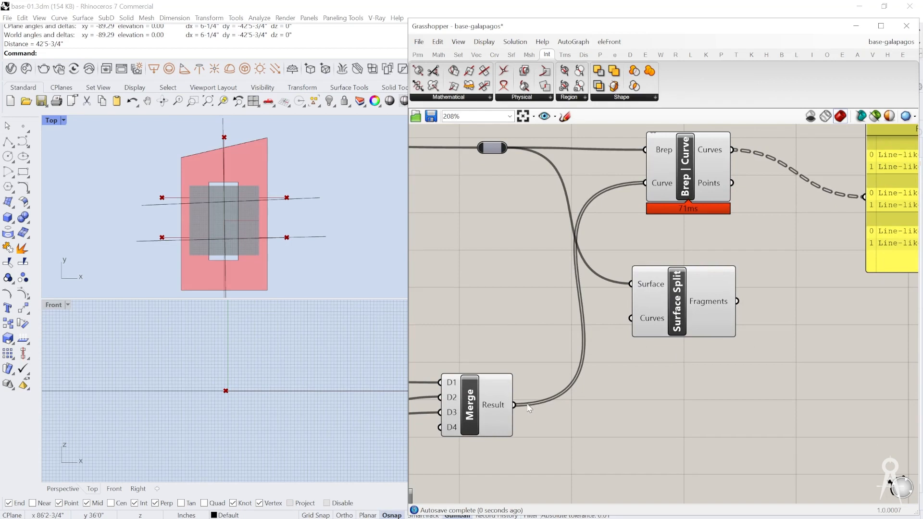
pyautogui.moveTo(513, 414); pyautogui.dragTo(632, 318)
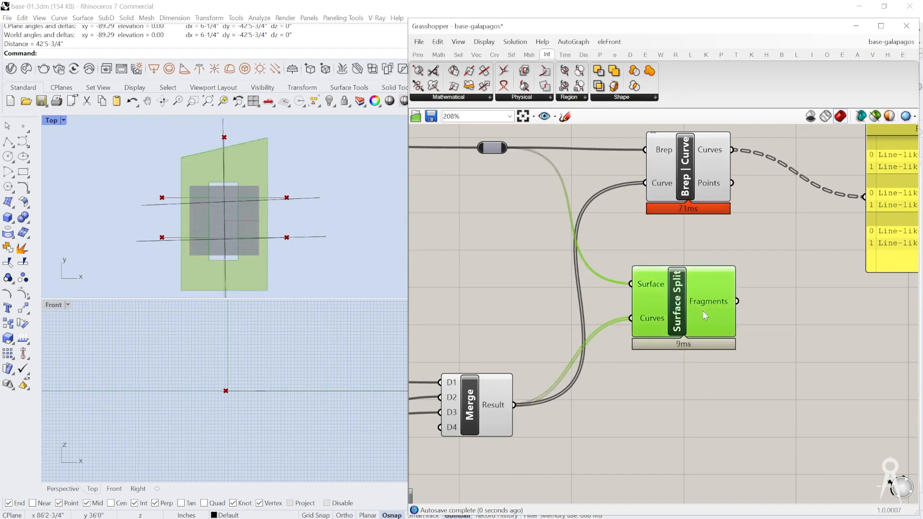
# Step: Compare the Surface Split and Brep | Curve results on the building's boundary surface in the Top viewport
pyautogui.moveTo(703, 311); pyautogui.dragTo(599, 281, button='right')
pyautogui.scroll(-3, 592, 261)
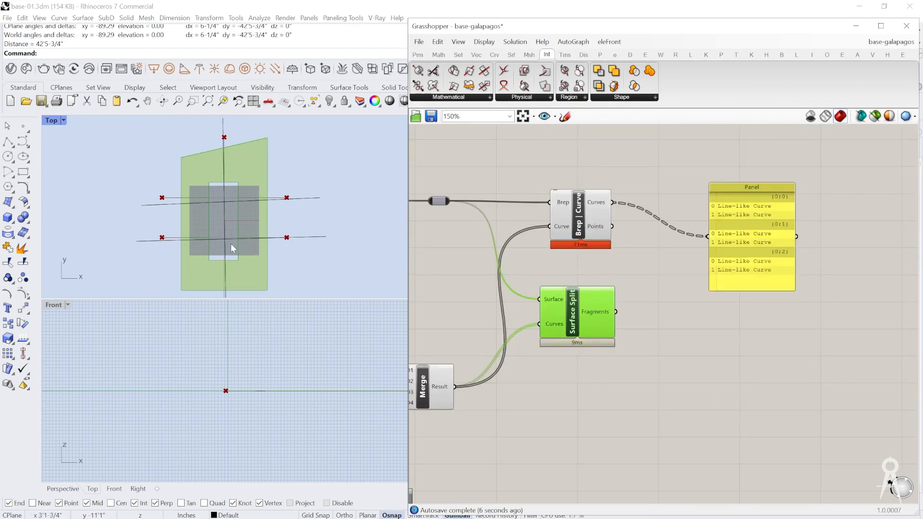
pyautogui.scroll(3, 231, 243)
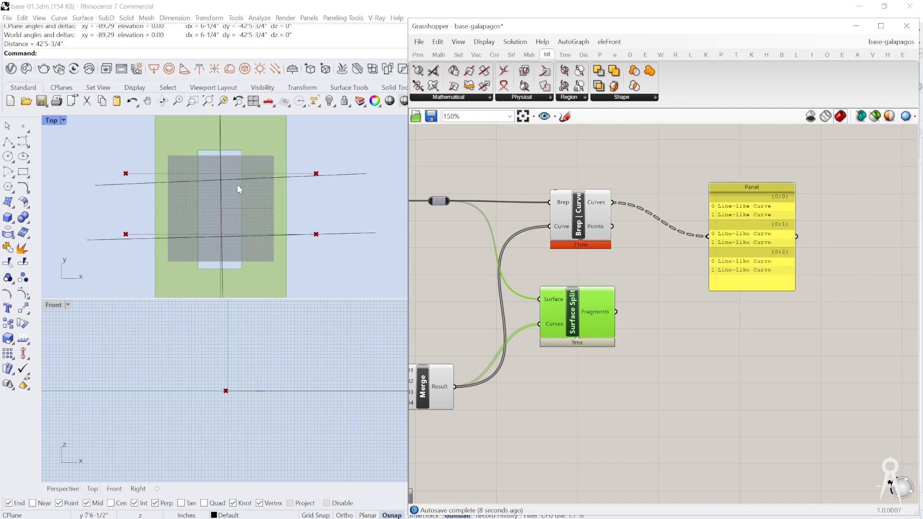
pyautogui.scroll(-2, 529, 217)
pyautogui.scroll(2, 555, 220)
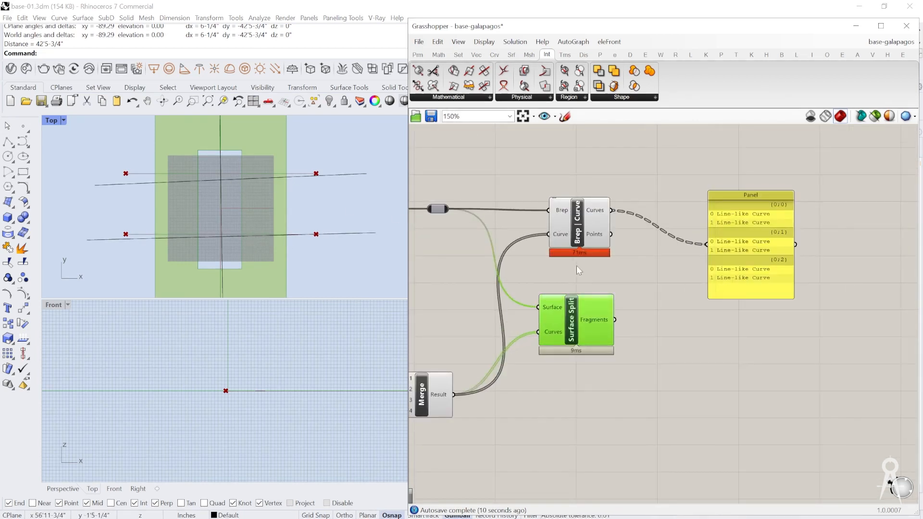
pyautogui.scroll(3, 568, 289)
pyautogui.click(583, 198)
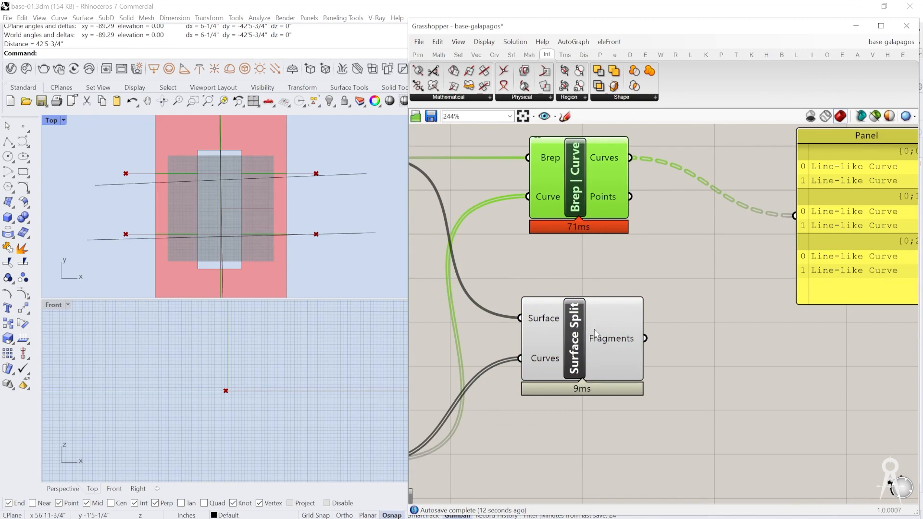
# Step: Connect Surface Split's Fragments output to the Panel in place of the intersection curves
pyautogui.scroll(-4, 586, 240)
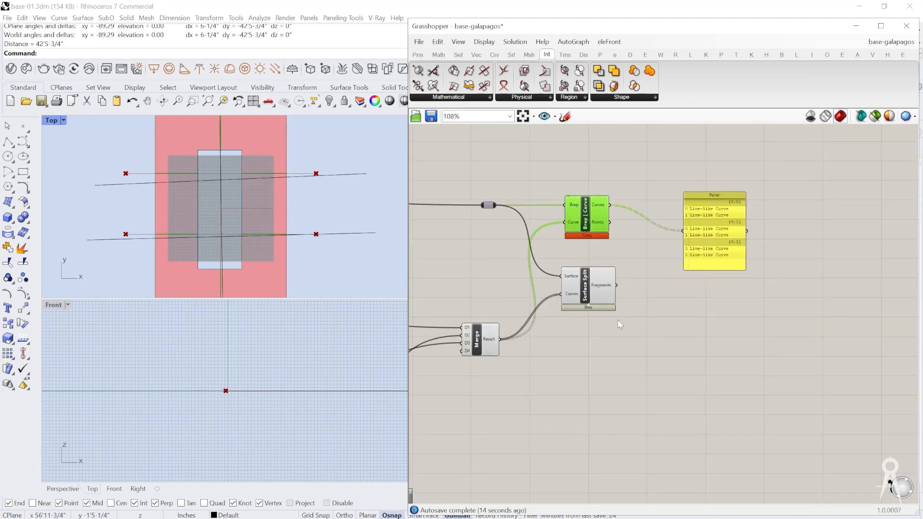
pyautogui.scroll(2, 662, 245)
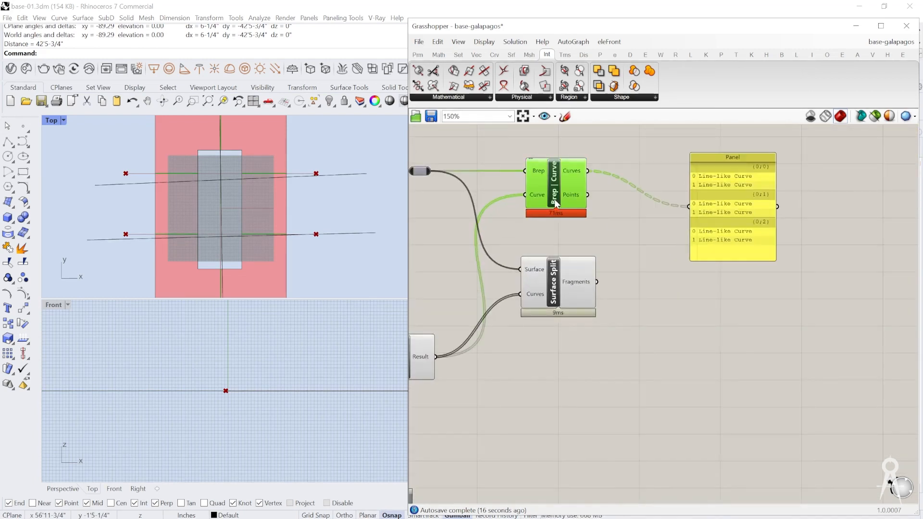
pyautogui.click(721, 217)
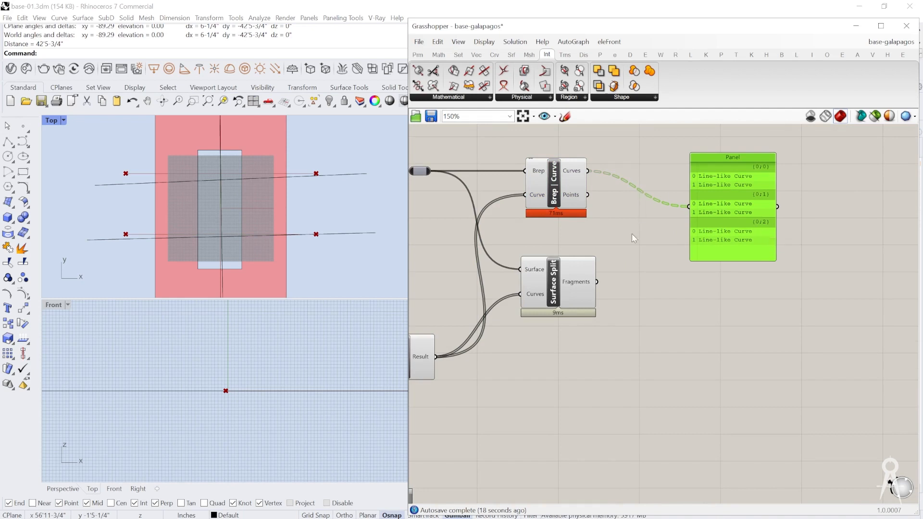
pyautogui.moveTo(597, 283); pyautogui.dragTo(689, 207)
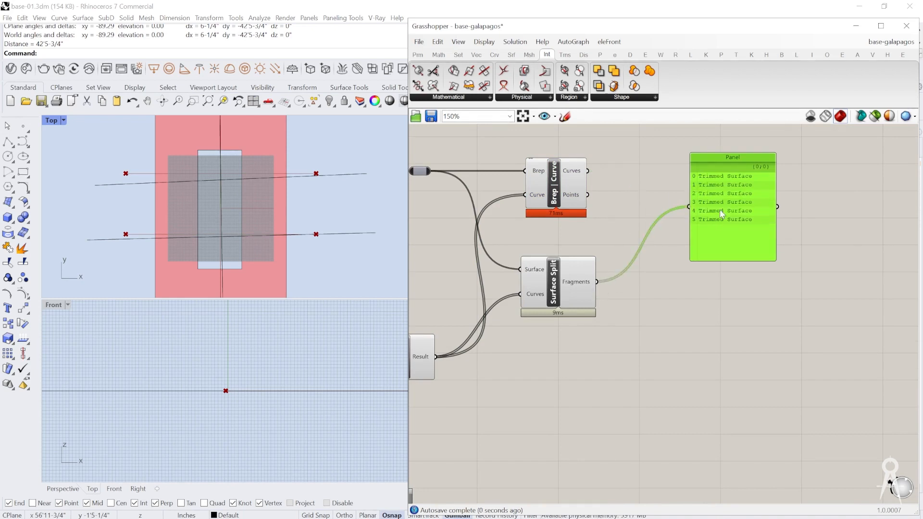
# Step: Add an Area component below Surface Split and connect the Fragments output to its Geometry input
pyautogui.scroll(-4, 657, 269)
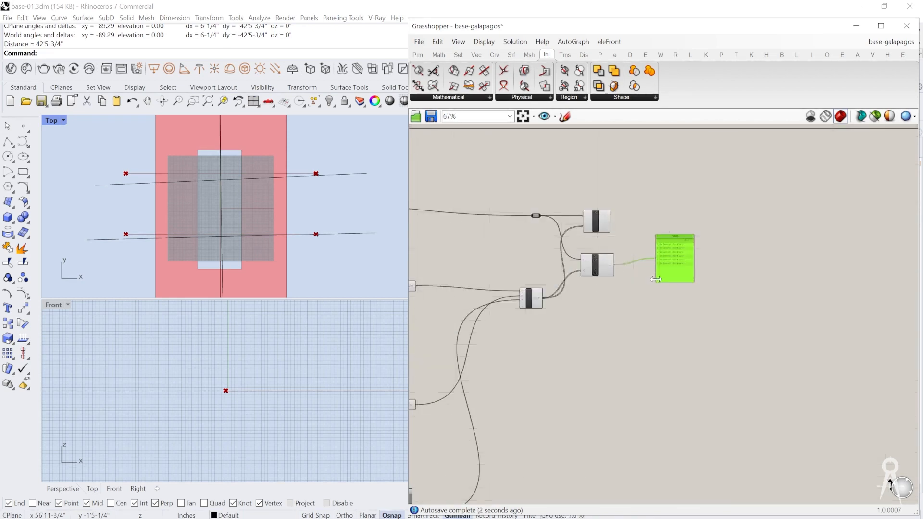
pyautogui.scroll(2, 656, 298)
pyautogui.click(655, 304)
pyautogui.doubleClick(655, 304)
pyautogui.write('area')
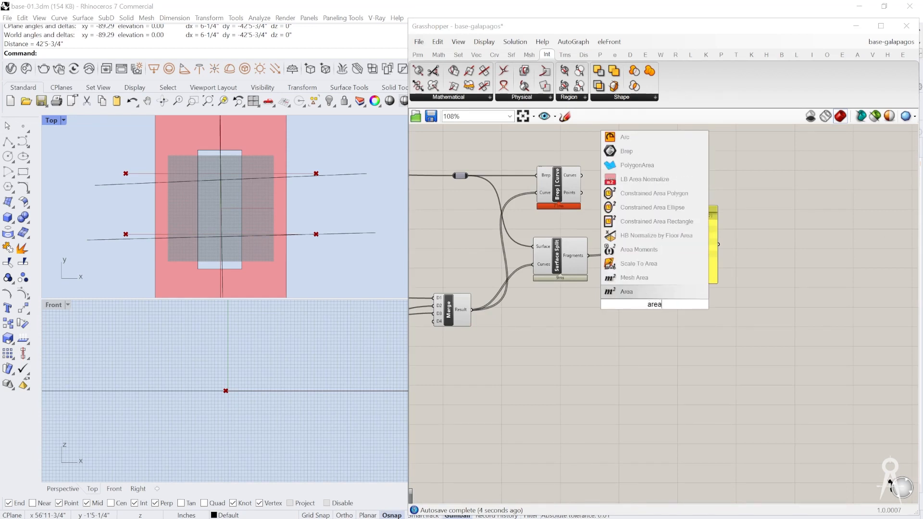
pyautogui.press('Return')
pyautogui.scroll(3, 657, 308)
pyautogui.moveTo(554, 224); pyautogui.dragTo(603, 368)
# Step: Add a Panel beside the Area component, connect the Area output to it, and enlarge it to show the whole list
pyautogui.doubleClick(728, 367)
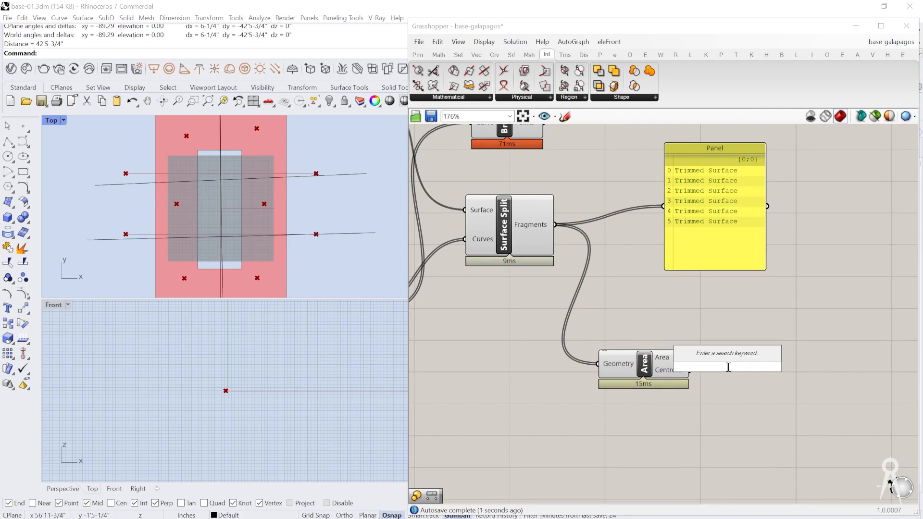
pyautogui.write('//')
pyautogui.press('Return')
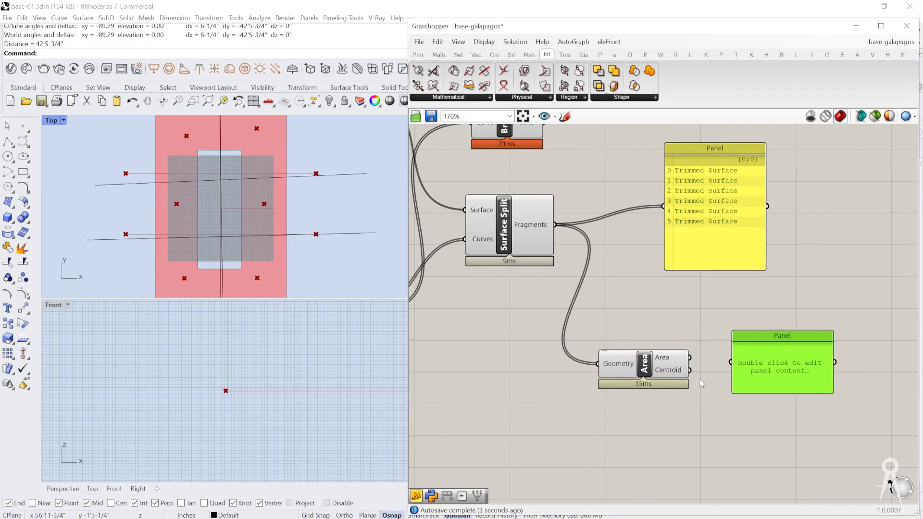
pyautogui.moveTo(699, 378); pyautogui.dragTo(573, 320, button='right')
pyautogui.moveTo(650, 323); pyautogui.dragTo(687, 325)
pyautogui.moveTo(565, 312); pyautogui.dragTo(642, 306)
pyautogui.scroll(1, 699, 314)
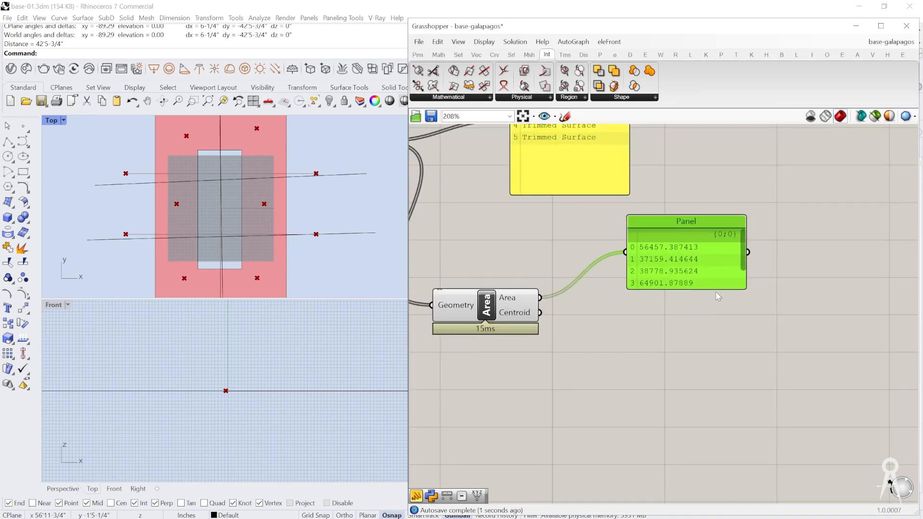
pyautogui.moveTo(715, 293); pyautogui.dragTo(715, 332)
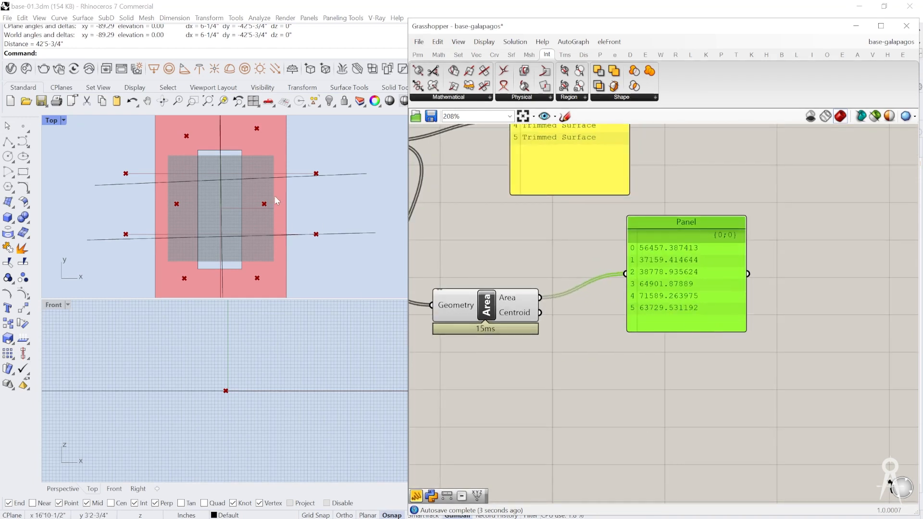
# Step: Review the fragment area values and move their Panel farther away from the Area component
pyautogui.scroll(-5, 693, 294)
pyautogui.scroll(-2, 694, 294)
pyautogui.scroll(6, 673, 289)
pyautogui.scroll(2, 706, 304)
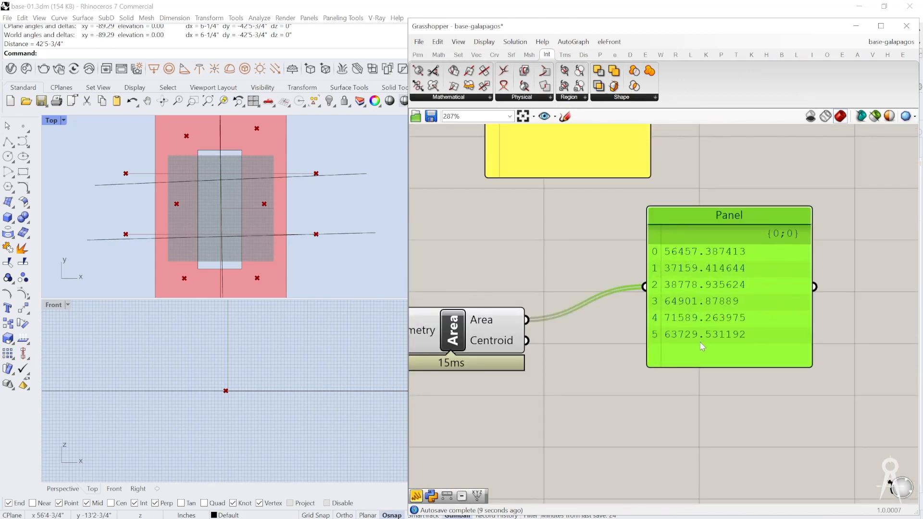
pyautogui.scroll(-3, 664, 236)
pyautogui.moveTo(688, 276); pyautogui.dragTo(751, 267)
pyautogui.moveTo(625, 313); pyautogui.dragTo(514, 284, button='right')
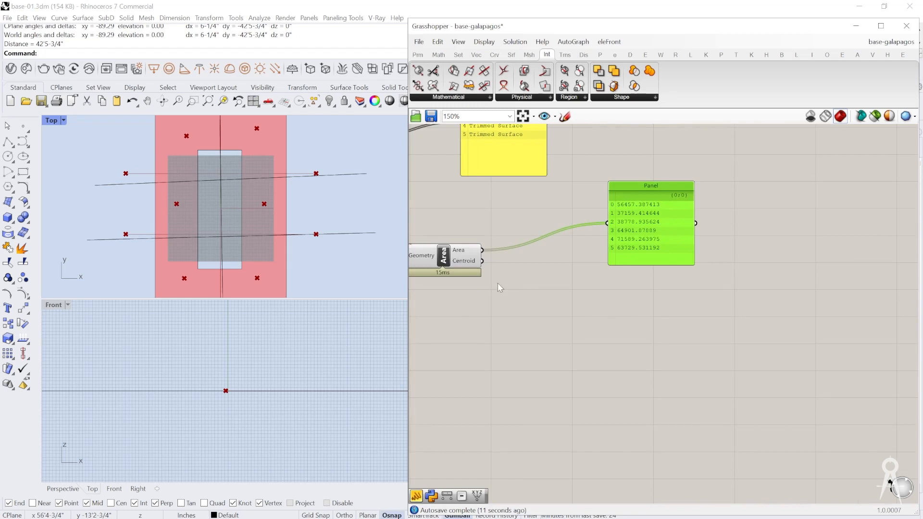
# Step: Add a Bounds component below the Panel that lists the fragment areas
pyautogui.moveTo(467, 250)
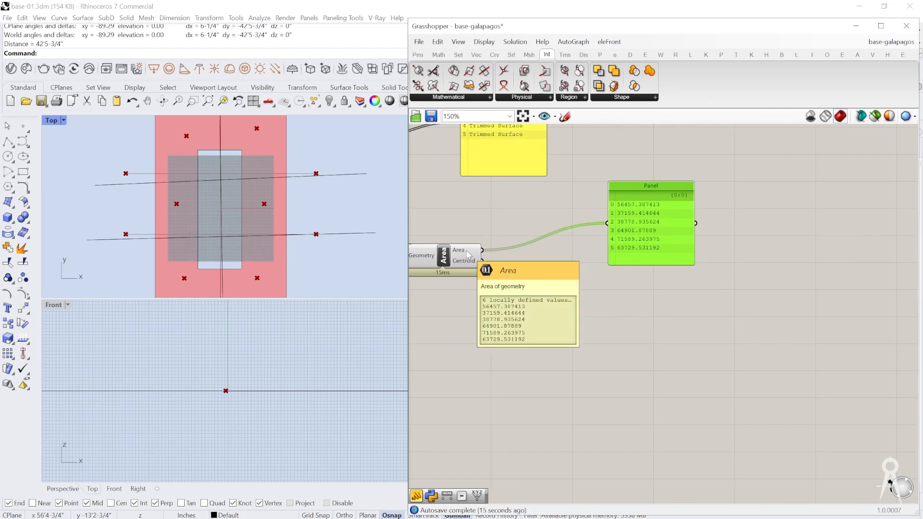
pyautogui.doubleClick(548, 289)
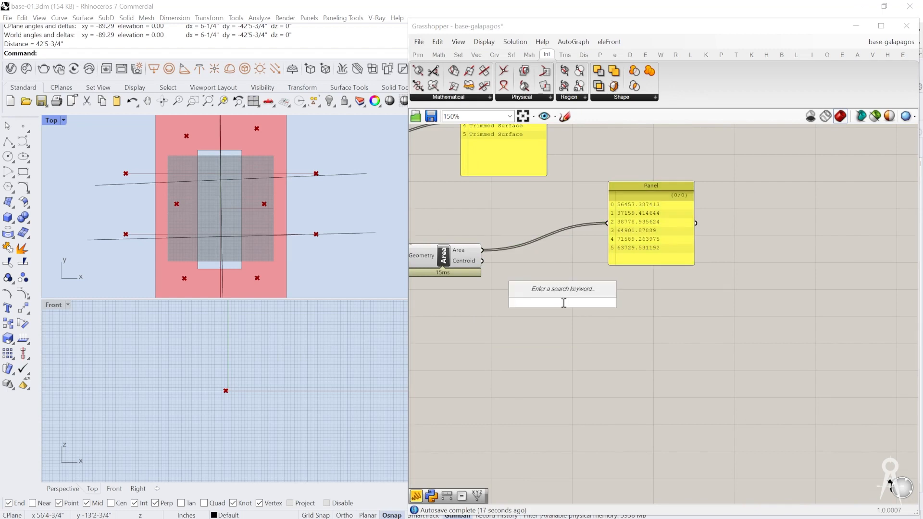
pyautogui.write('bound')
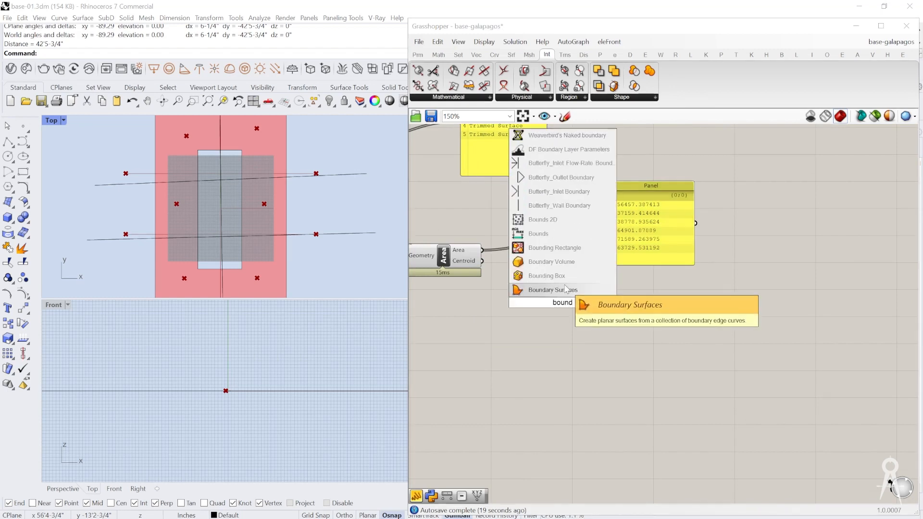
pyautogui.press('Up')
pyautogui.press('Up')
pyautogui.press('Up')
pyautogui.press('Up')
pyautogui.press('Return')
pyautogui.moveTo(551, 299); pyautogui.dragTo(561, 304)
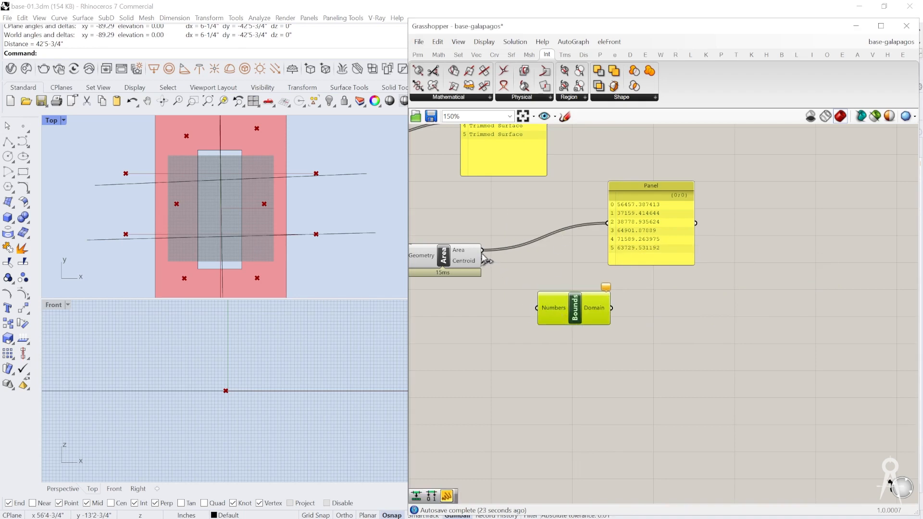
# Step: Connect the Area output to Bounds' Numbers input and inspect the Domain output
pyautogui.scroll(2, 485, 259)
pyautogui.moveTo(488, 247); pyautogui.dragTo(564, 326)
pyautogui.moveTo(656, 329); pyautogui.dragTo(552, 283, button='right')
pyautogui.moveTo(553, 284)
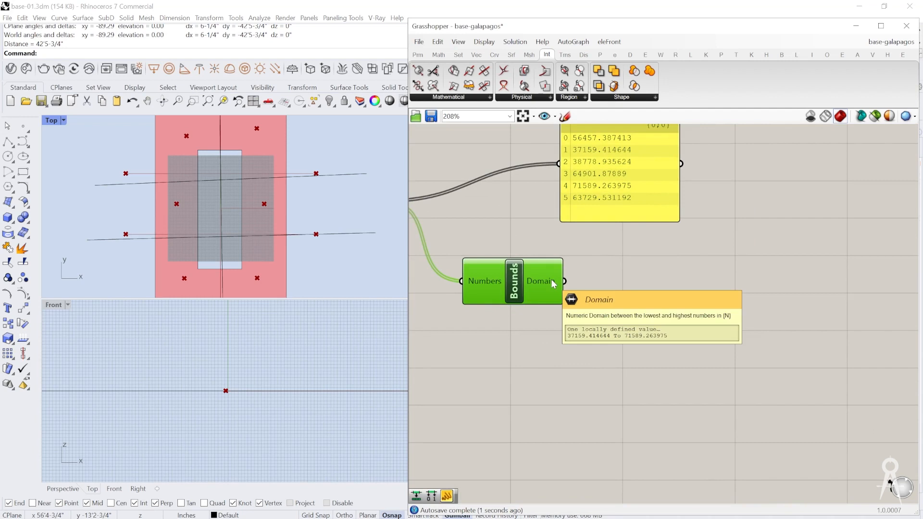
# Step: Add a Deconstruct Domain component, connect Bounds' Domain output to it, and space the two components apart
pyautogui.doubleClick(632, 284)
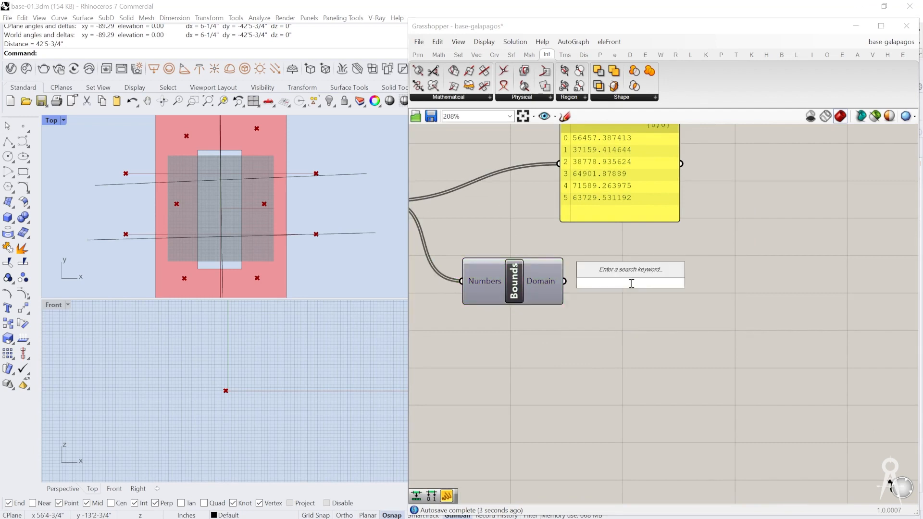
pyautogui.write('decon')
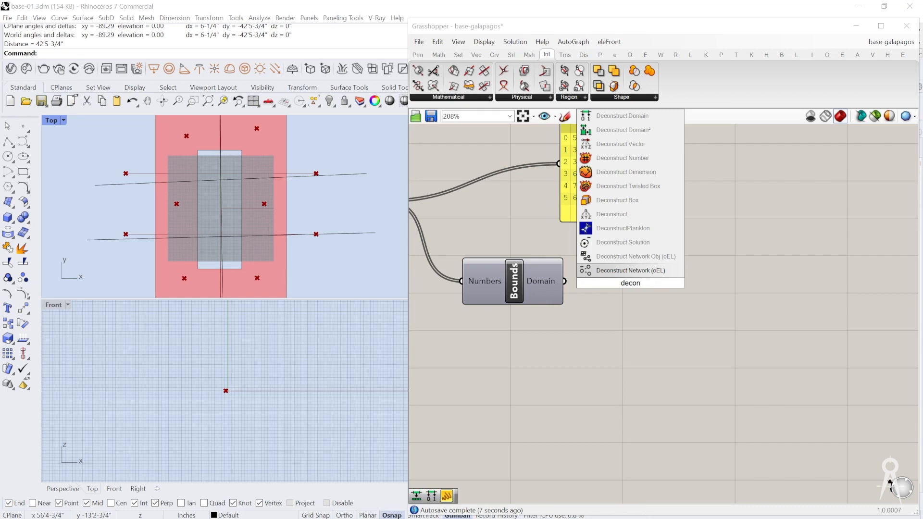
pyautogui.click(625, 118)
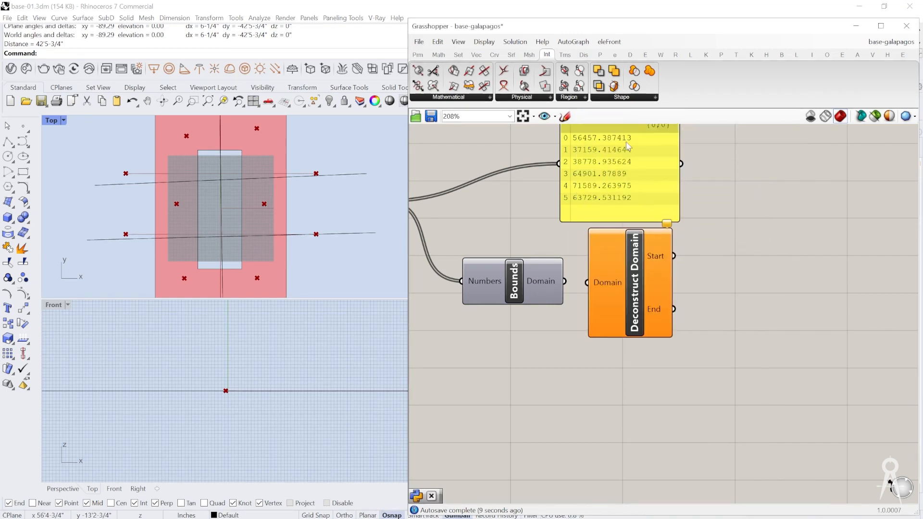
pyautogui.moveTo(565, 282); pyautogui.dragTo(604, 289)
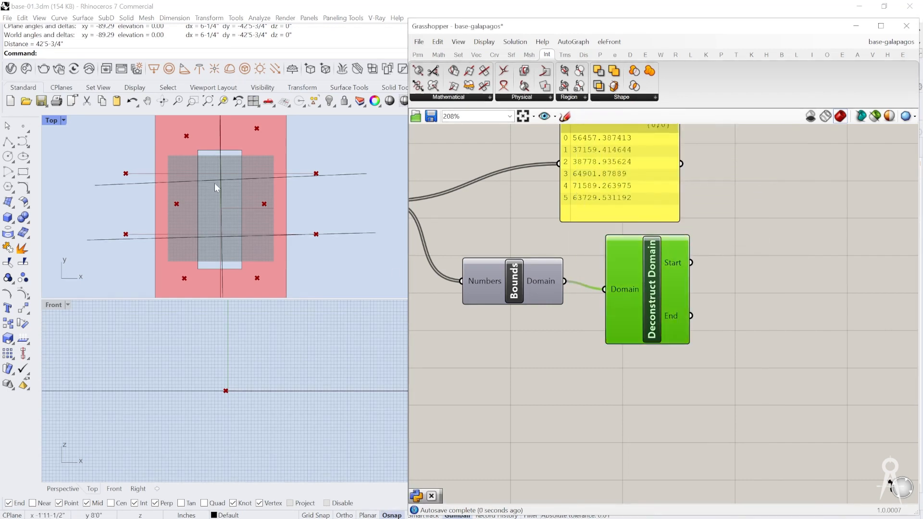
pyautogui.scroll(-2, 336, 244)
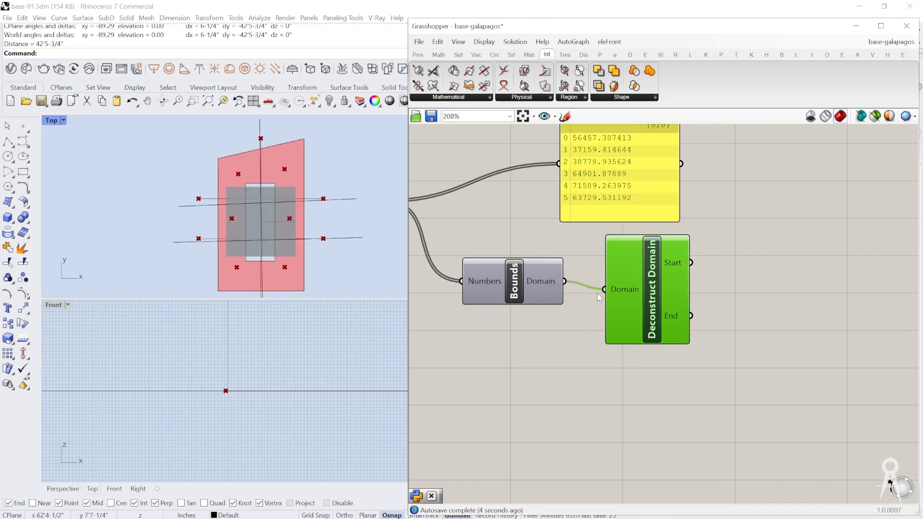
pyautogui.click(514, 296)
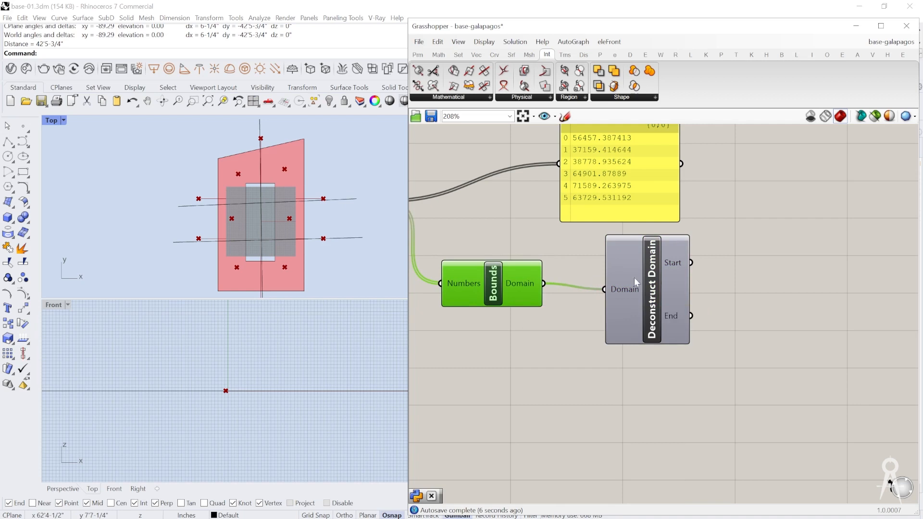
# Step: Add two Panels beside Deconstruct Domain, one fed by Start and one by End, with a gap between them
pyautogui.moveTo(692, 276); pyautogui.dragTo(570, 271, button='right')
pyautogui.doubleClick(634, 258)
pyautogui.write('panel')
pyautogui.press('Return')
pyautogui.moveTo(570, 259); pyautogui.dragTo(682, 357)
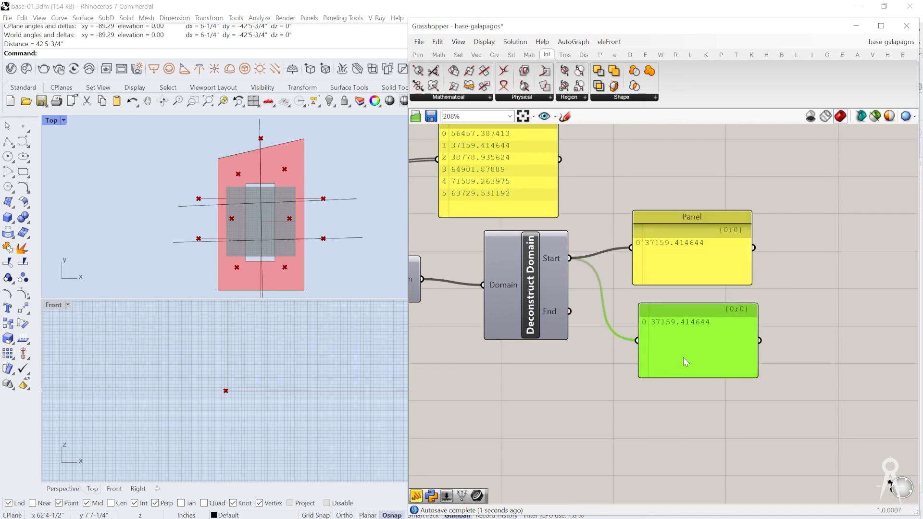
pyautogui.moveTo(570, 312); pyautogui.dragTo(634, 342)
pyautogui.moveTo(656, 343); pyautogui.dragTo(650, 336)
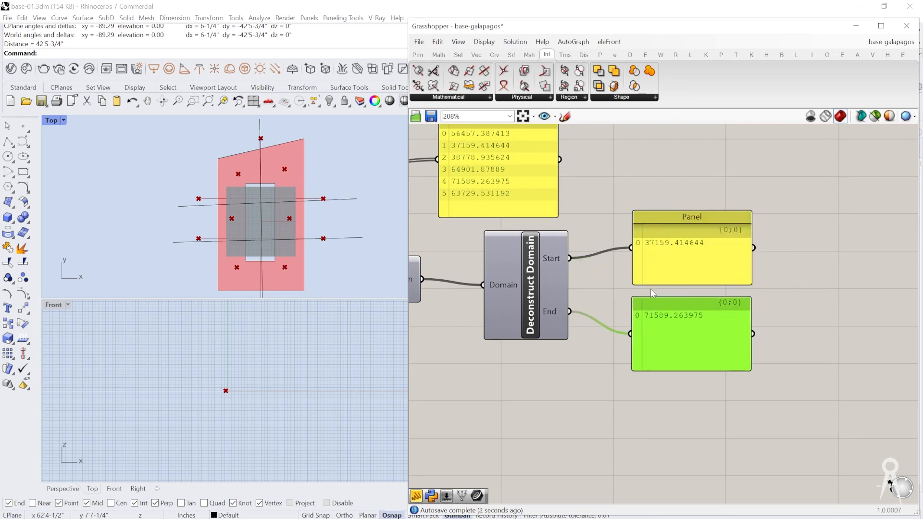
pyautogui.moveTo(653, 294); pyautogui.dragTo(595, 273, button='right')
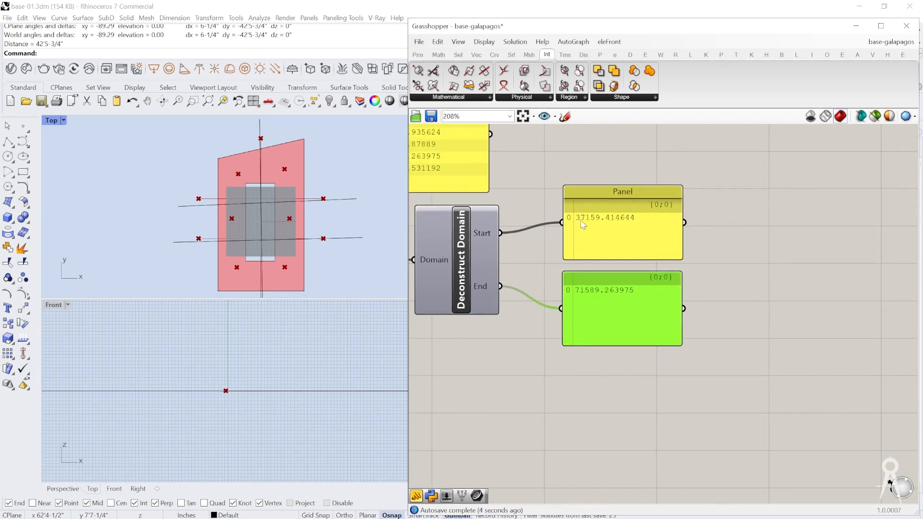
pyautogui.moveTo(591, 251); pyautogui.dragTo(596, 234)
pyautogui.moveTo(595, 297); pyautogui.dragTo(600, 314)
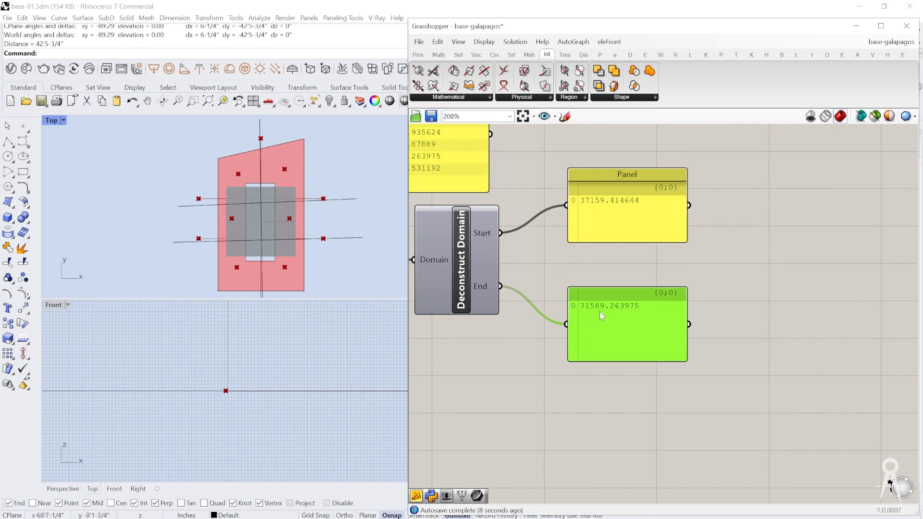
# Step: Add a Subtraction component with the domain's End connected to A and its Start connected to B
pyautogui.doubleClick(717, 278)
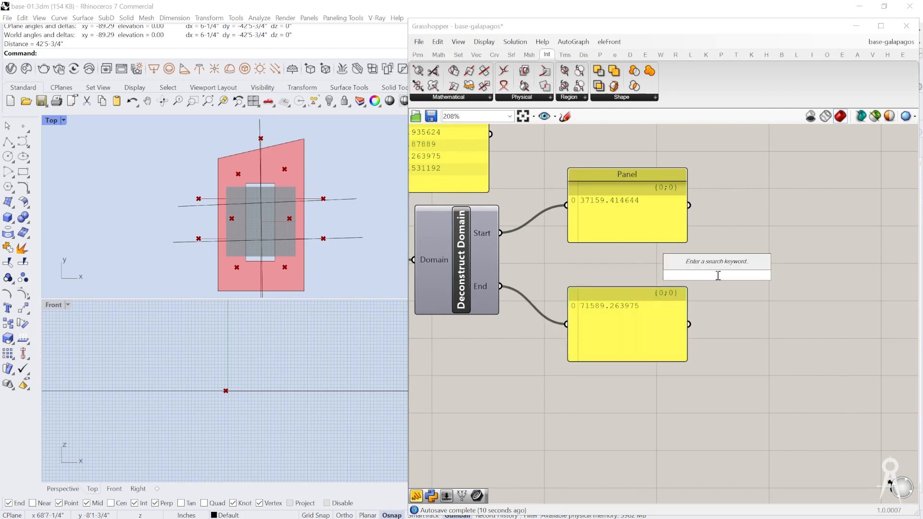
pyautogui.write('-')
pyautogui.press('Return')
pyautogui.moveTo(718, 279); pyautogui.dragTo(743, 271)
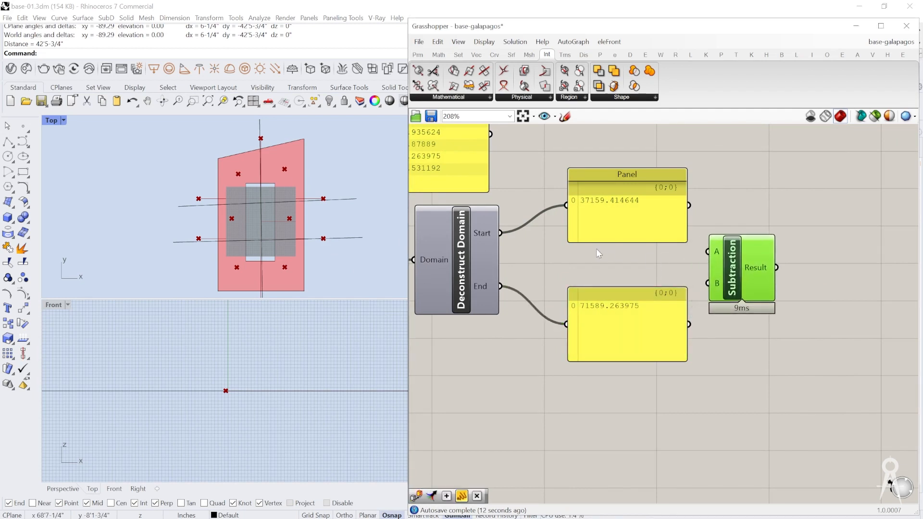
pyautogui.moveTo(501, 237); pyautogui.dragTo(708, 283)
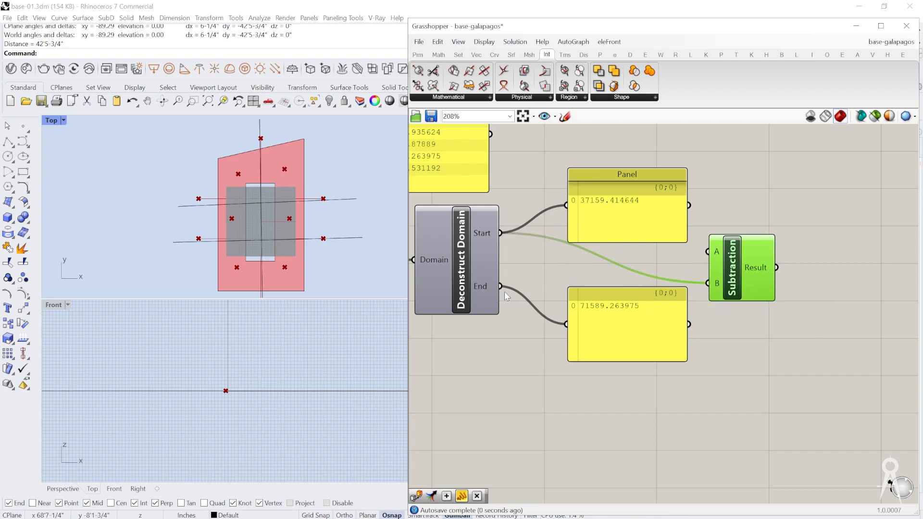
pyautogui.moveTo(501, 287); pyautogui.dragTo(707, 253)
pyautogui.moveTo(694, 263); pyautogui.dragTo(487, 250, button='right')
pyautogui.scroll(2, 533, 256)
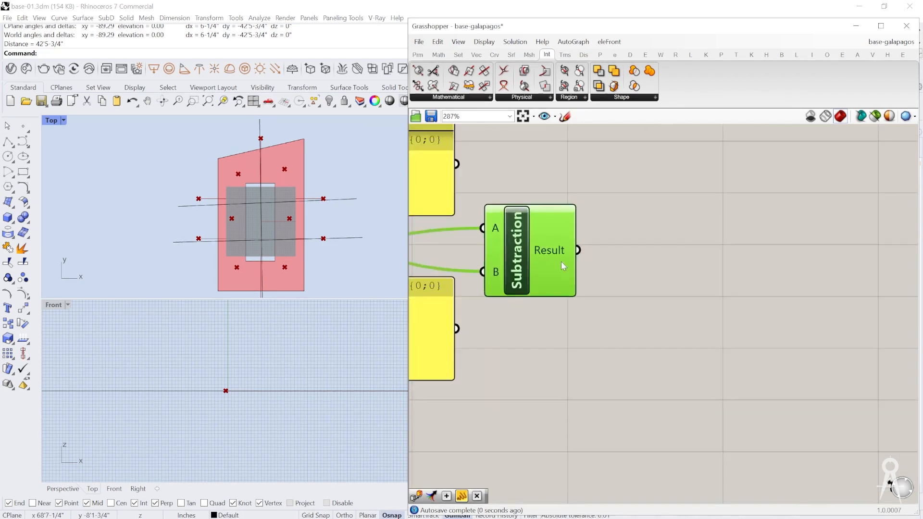
pyautogui.moveTo(572, 266)
# Step: Add a Number parameter after the Subtraction component and feed it with the Result output
pyautogui.scroll(-5, 573, 269)
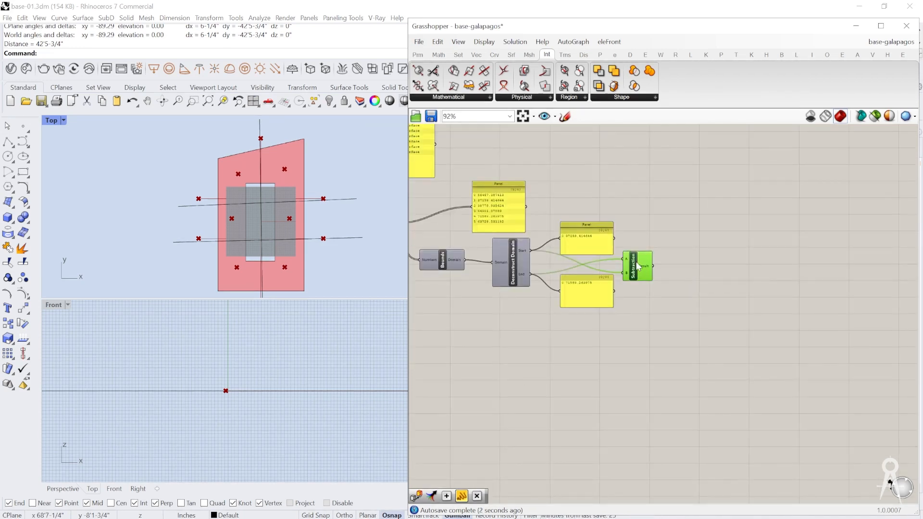
pyautogui.scroll(2, 644, 266)
pyautogui.doubleClick(671, 266)
pyautogui.write('number')
pyautogui.press('Return')
pyautogui.moveTo(673, 265)
pyautogui.mouseDown()
pyautogui.moveTo(678, 259)
pyautogui.moveTo(655, 261)
pyautogui.moveTo(685, 263)
pyautogui.mouseUp()
pyautogui.scroll(3, 686, 263)
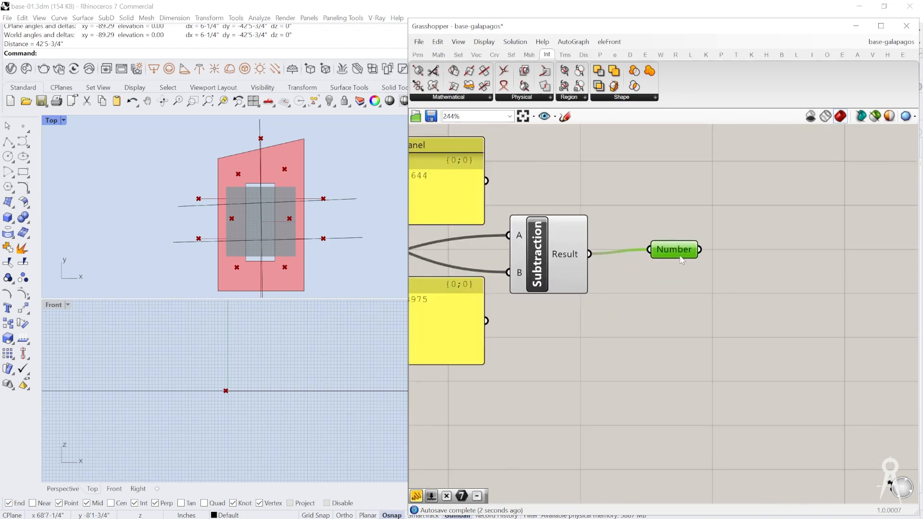
# Step: Place a Galapagos component on the canvas near the Number parameter
pyautogui.scroll(-8, 686, 259)
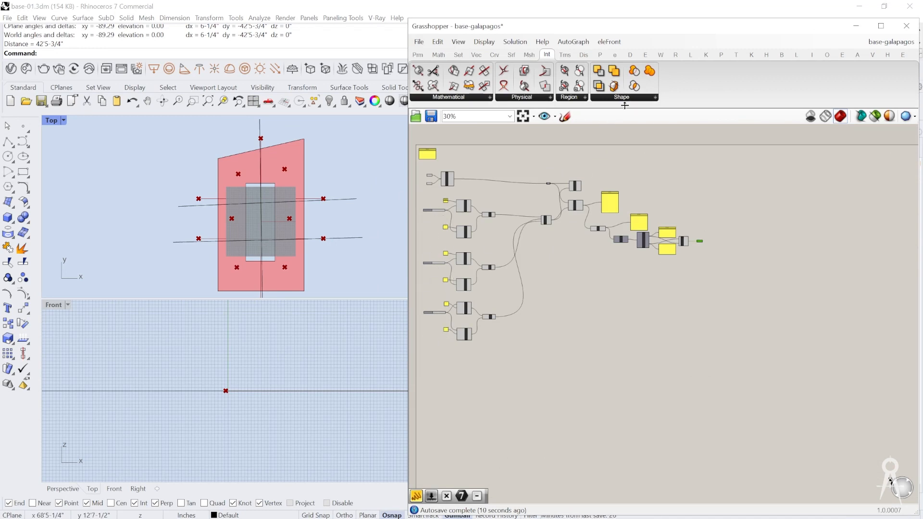
pyautogui.click(640, 100)
pyautogui.click(418, 54)
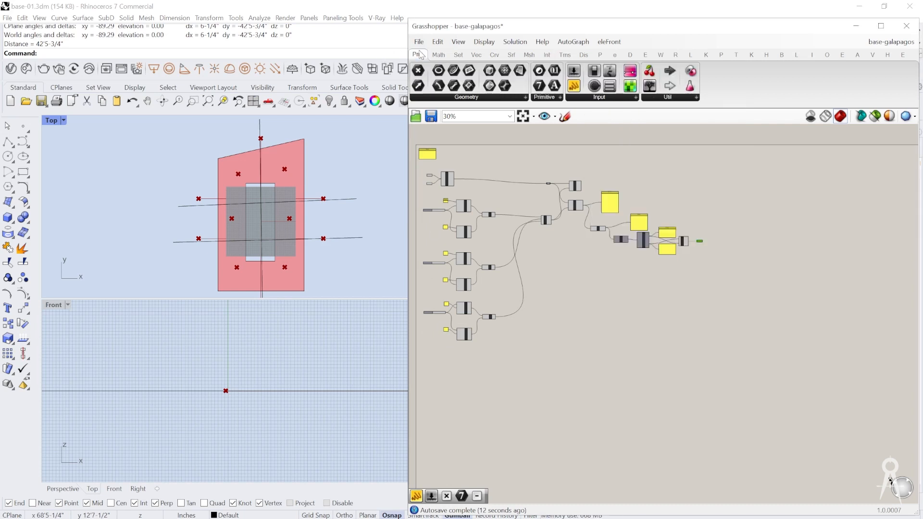
pyautogui.click(678, 98)
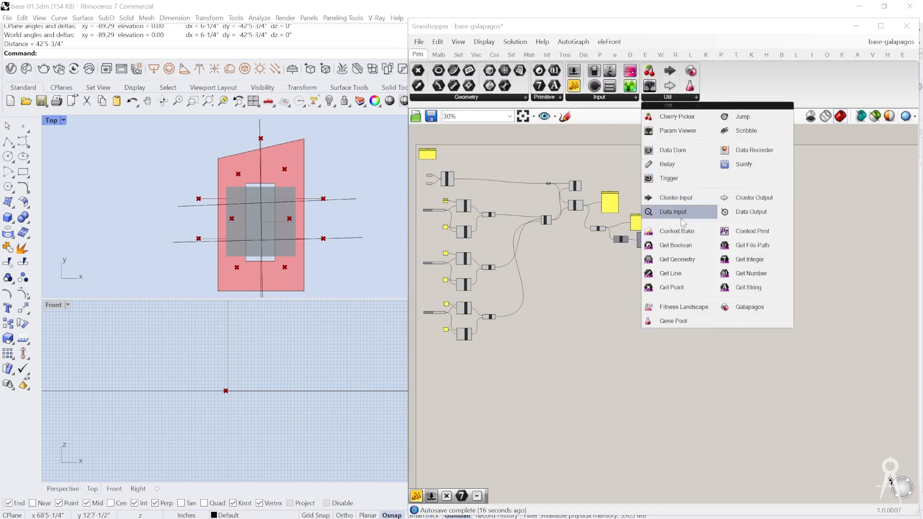
pyautogui.moveTo(728, 307); pyautogui.dragTo(718, 288)
# Step: Place a Gene Pool directly below the Number Slider that drives the first line's Y coordinates
pyautogui.scroll(5, 718, 287)
pyautogui.scroll(-5, 731, 284)
pyautogui.scroll(6, 542, 261)
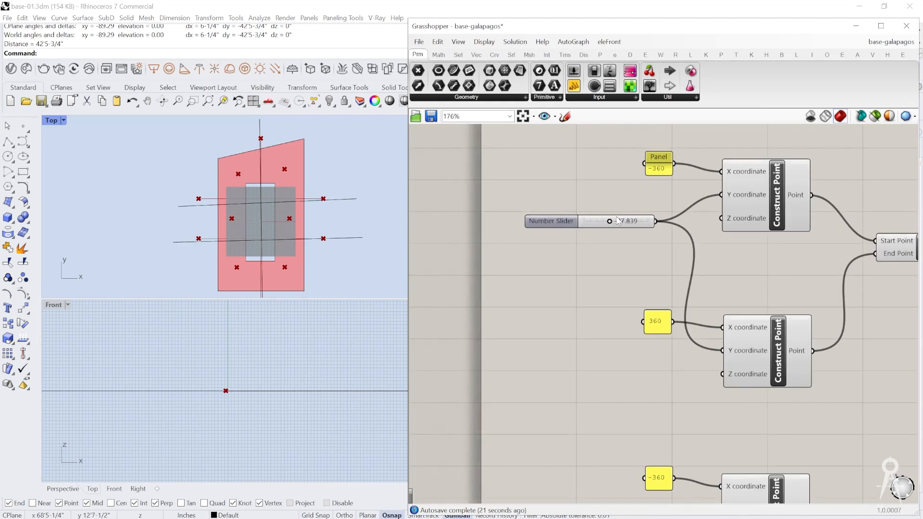
pyautogui.click(675, 99)
pyautogui.moveTo(672, 321); pyautogui.dragTo(550, 248)
pyautogui.scroll(4, 573, 271)
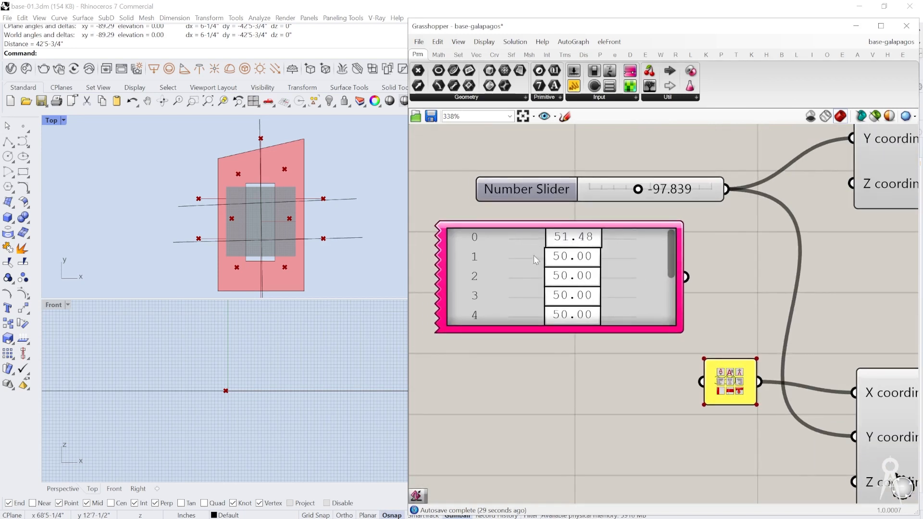
pyautogui.scroll(-3, 536, 261)
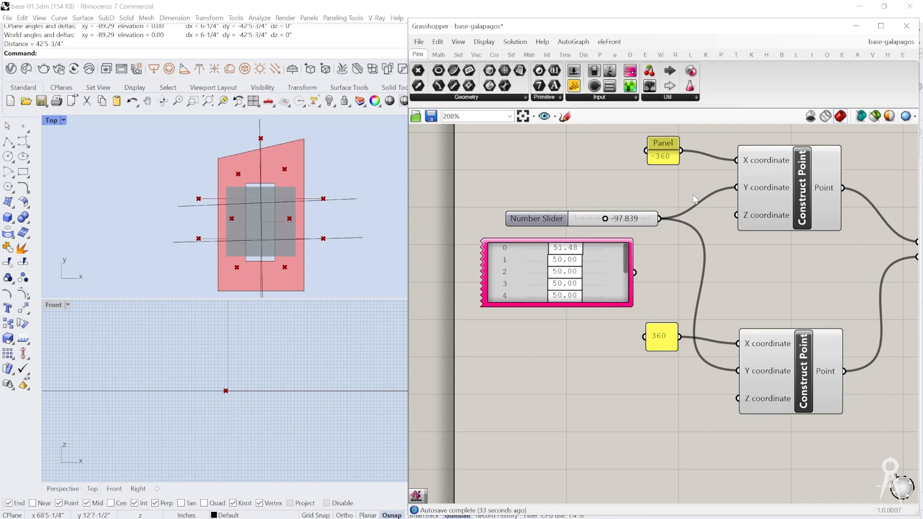
# Step: Set the Gene Pool's gene count to 2 and check its decimals and range settings
pyautogui.rightClick(537, 266)
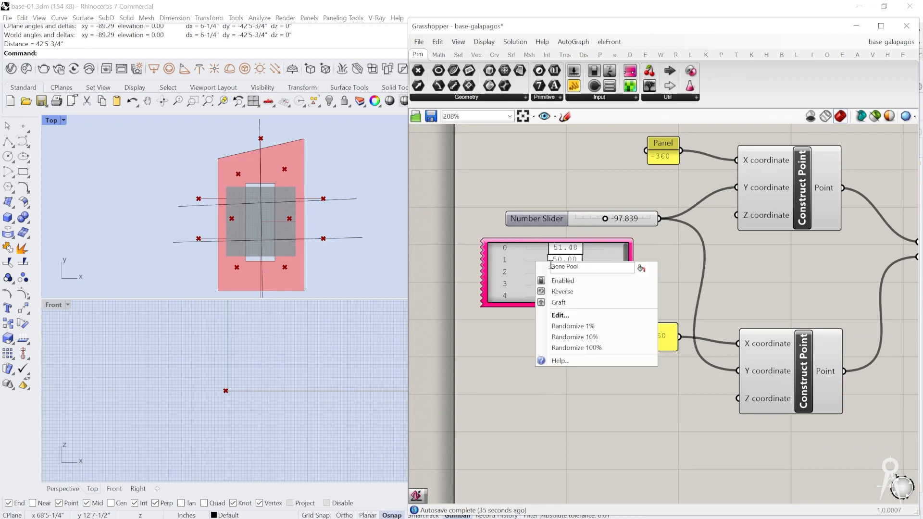
pyautogui.click(579, 315)
pyautogui.doubleClick(623, 286)
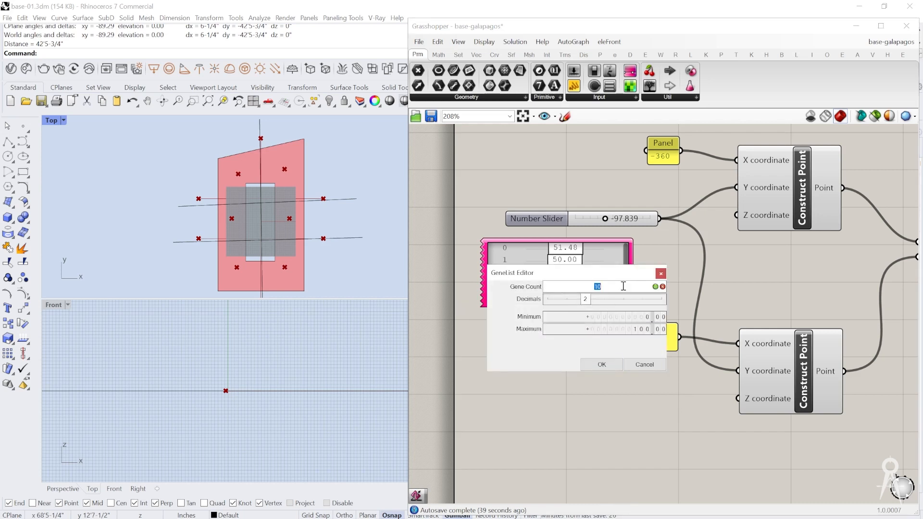
pyautogui.press('Return')
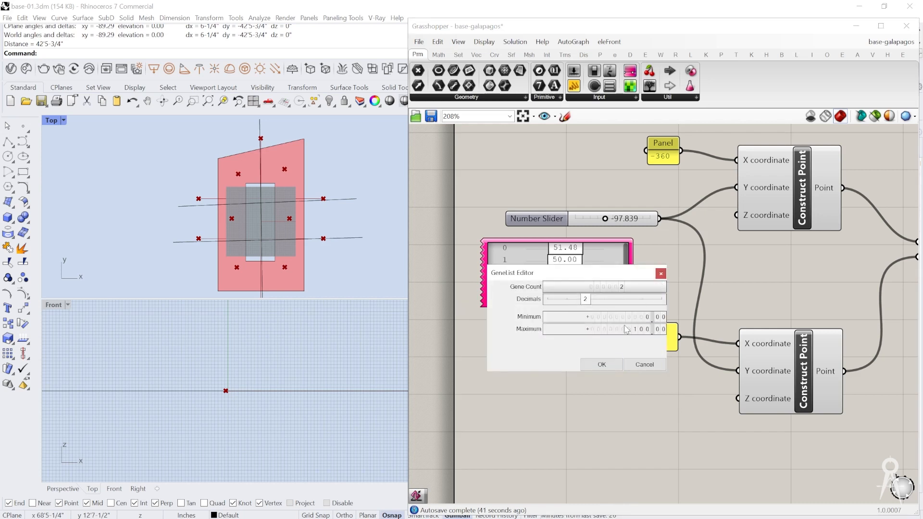
pyautogui.click(609, 367)
pyautogui.scroll(2, 543, 271)
pyautogui.rightClick(543, 264)
pyautogui.click(577, 321)
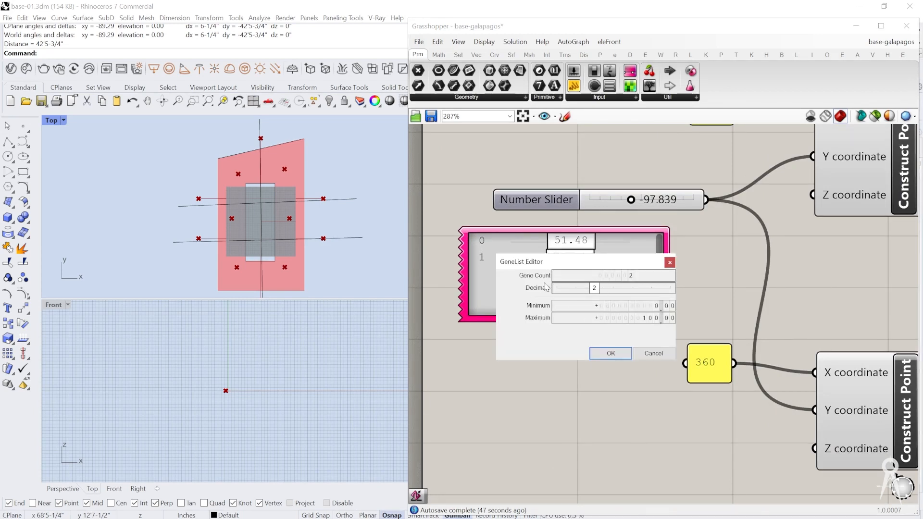
pyautogui.click(610, 353)
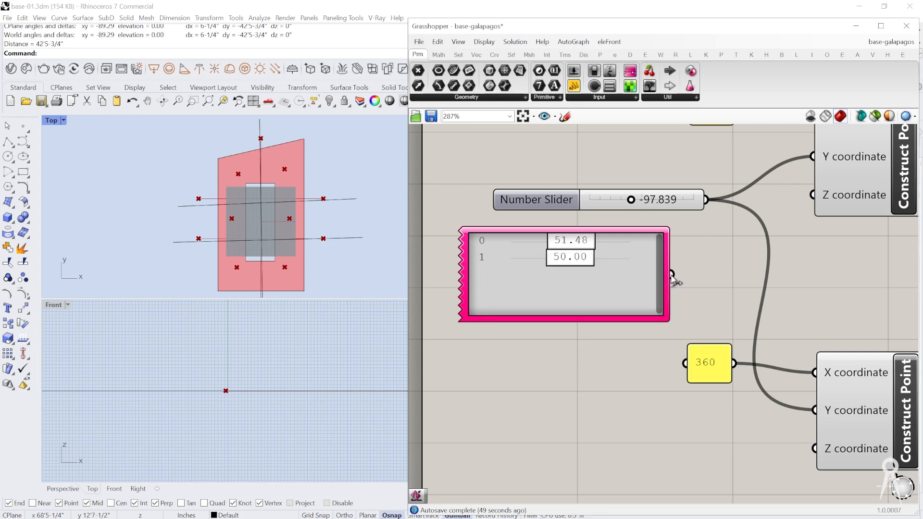
# Step: Delete the Gene Pool below the first line's Number Slider
pyautogui.click(688, 204)
pyautogui.scroll(-3, 553, 248)
pyautogui.scroll(2, 524, 255)
pyautogui.moveTo(523, 255); pyautogui.dragTo(557, 256)
pyautogui.scroll(-4, 551, 298)
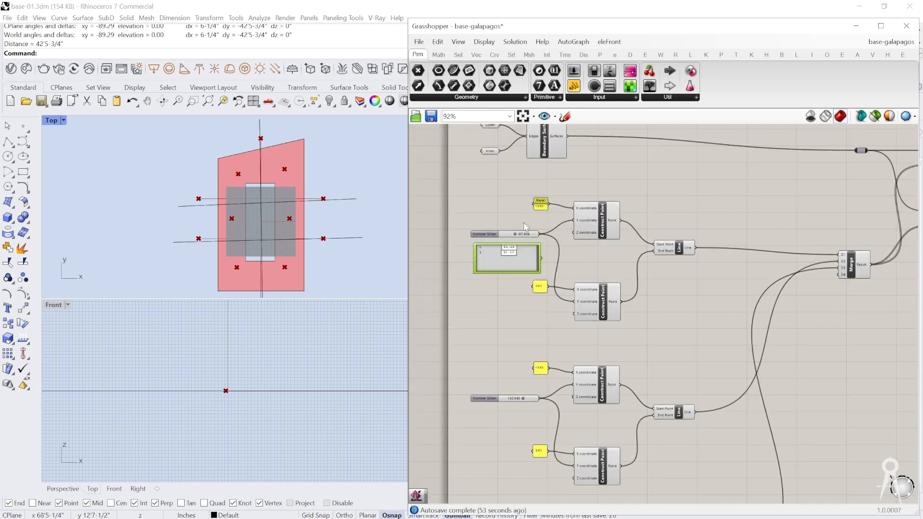
pyautogui.scroll(4, 586, 297)
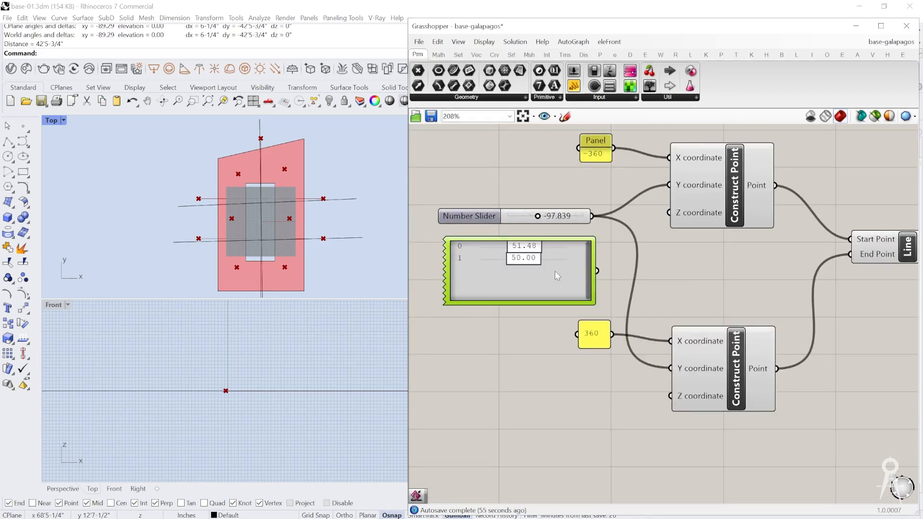
pyautogui.press('Delete')
# Step: Move the Galapagos component closer to the Subtraction component and connect its Genome input to the first line's Number Slider
pyautogui.scroll(-4, 517, 266)
pyautogui.scroll(3, 734, 334)
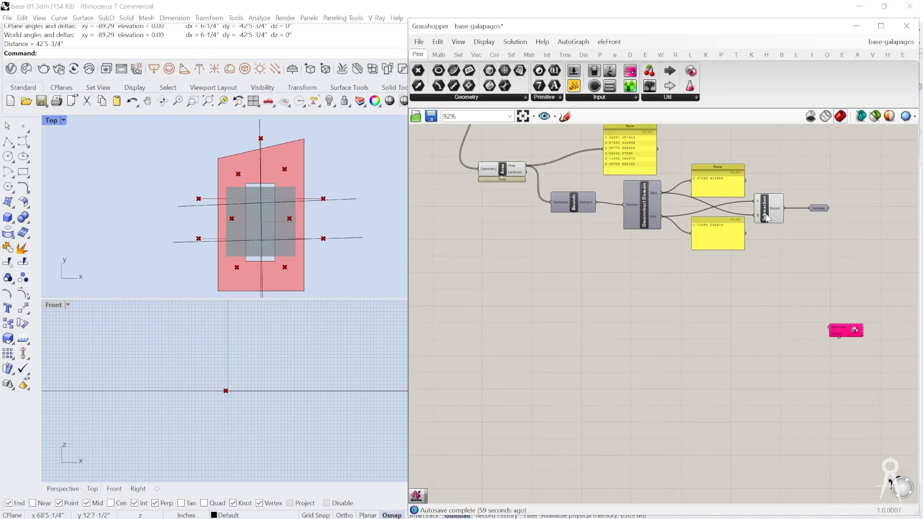
pyautogui.scroll(-2, 838, 313)
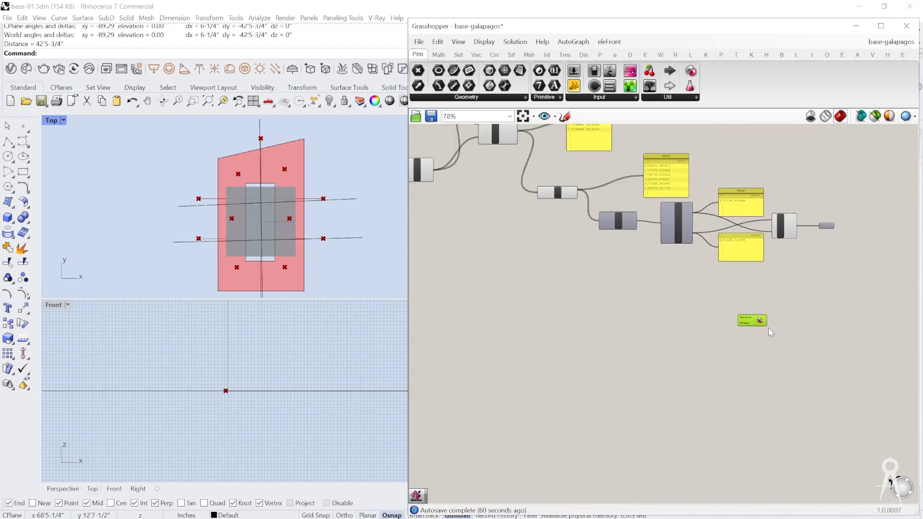
pyautogui.scroll(5, 837, 308)
pyautogui.scroll(-3, 787, 342)
pyautogui.scroll(2, 775, 326)
pyautogui.rightClick(768, 324)
pyautogui.rightClick(765, 360)
pyautogui.click(739, 302)
pyautogui.moveTo(723, 322); pyautogui.dragTo(463, 182)
pyautogui.scroll(-5, 823, 262)
pyautogui.scroll(-3, 739, 260)
pyautogui.scroll(4, 478, 212)
pyautogui.scroll(-5, 463, 179)
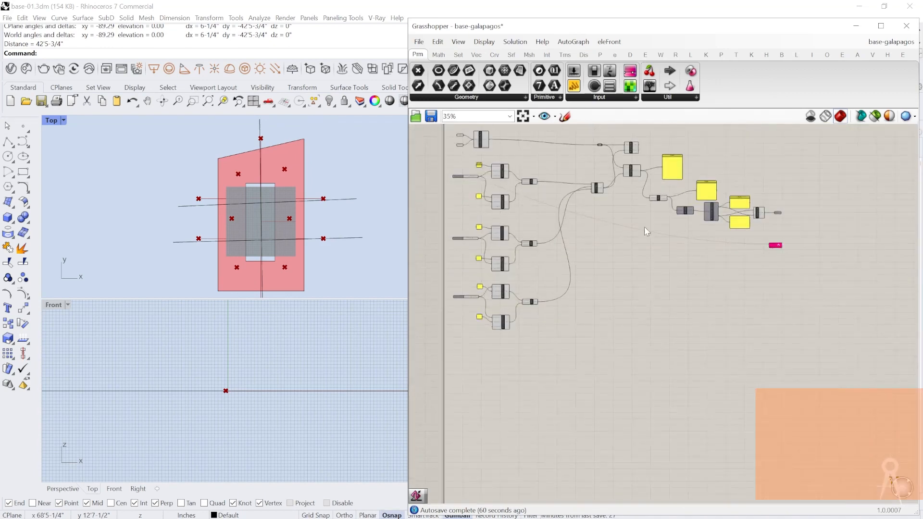
# Step: Add the second line's Number Slider to the Galapagos Genome input
pyautogui.scroll(4, 717, 237)
pyautogui.scroll(3, 859, 259)
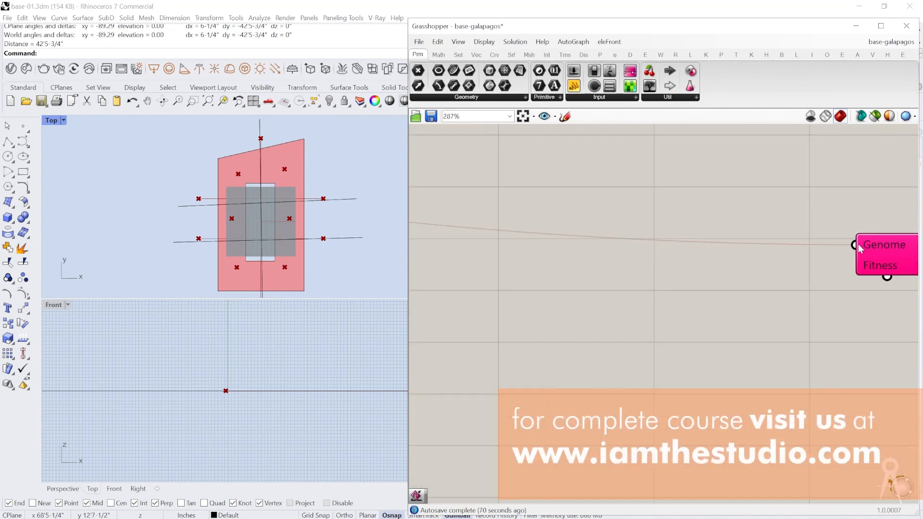
pyautogui.moveTo(858, 246); pyautogui.dragTo(567, 287)
pyautogui.scroll(-5, 807, 286)
pyautogui.scroll(3, 566, 274)
pyautogui.scroll(-6, 564, 285)
# Step: Add the third line's Number Slider to the Galapagos Genome input
pyautogui.scroll(3, 825, 299)
pyautogui.scroll(7, 815, 259)
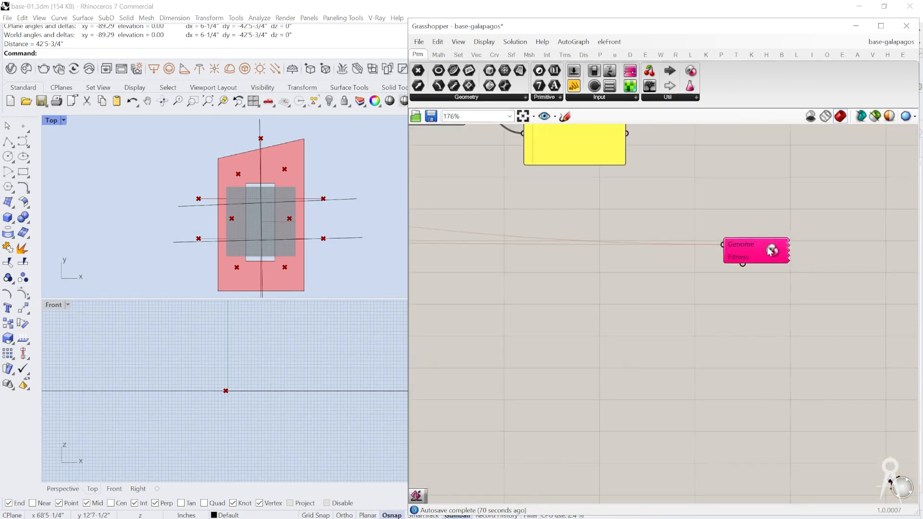
pyautogui.moveTo(714, 248); pyautogui.dragTo(544, 301)
pyautogui.scroll(-12, 754, 264)
pyautogui.scroll(11, 544, 299)
pyautogui.scroll(-6, 542, 299)
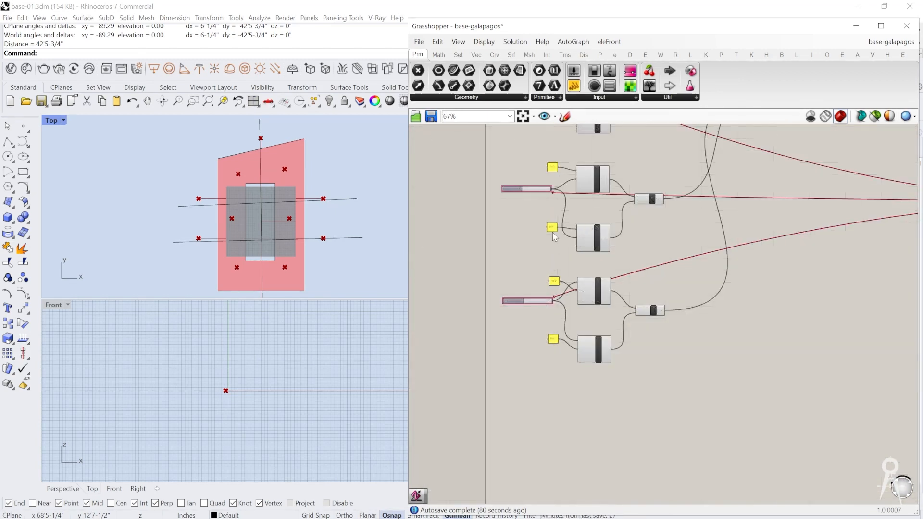
pyautogui.scroll(-2, 552, 230)
pyautogui.moveTo(540, 137); pyautogui.dragTo(497, 200, button='right')
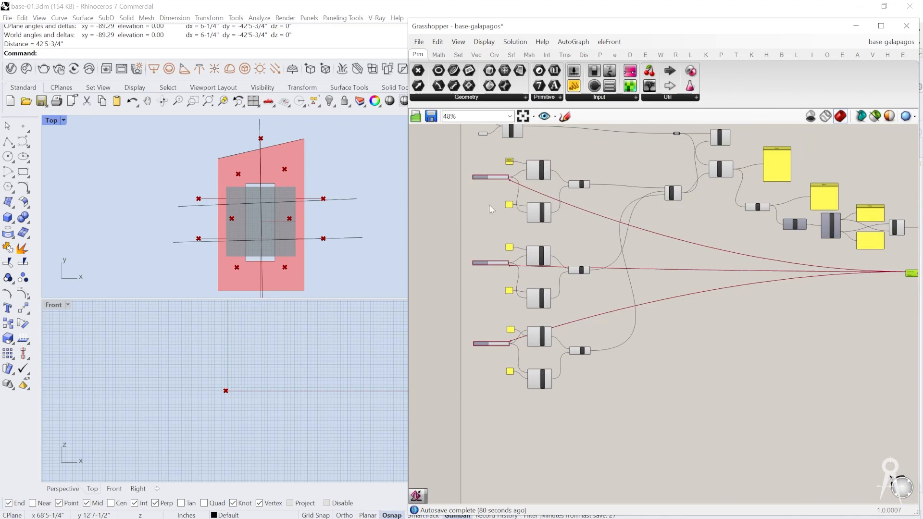
# Step: Connect the Galapagos Fitness input to the Number parameter that holds the Subtraction result
pyautogui.moveTo(698, 311); pyautogui.dragTo(651, 287, button='right')
pyautogui.scroll(8, 703, 280)
pyautogui.moveTo(703, 276); pyautogui.dragTo(645, 273)
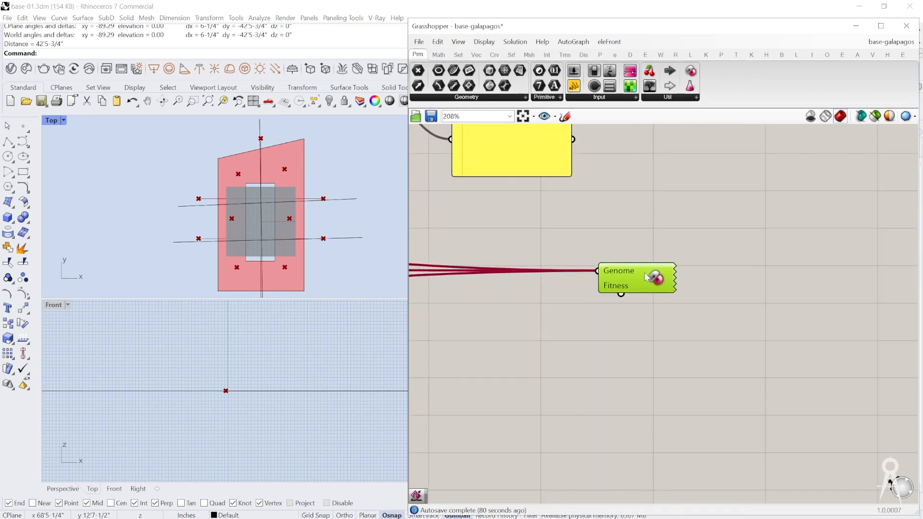
pyautogui.scroll(-2, 651, 358)
pyautogui.scroll(2, 683, 200)
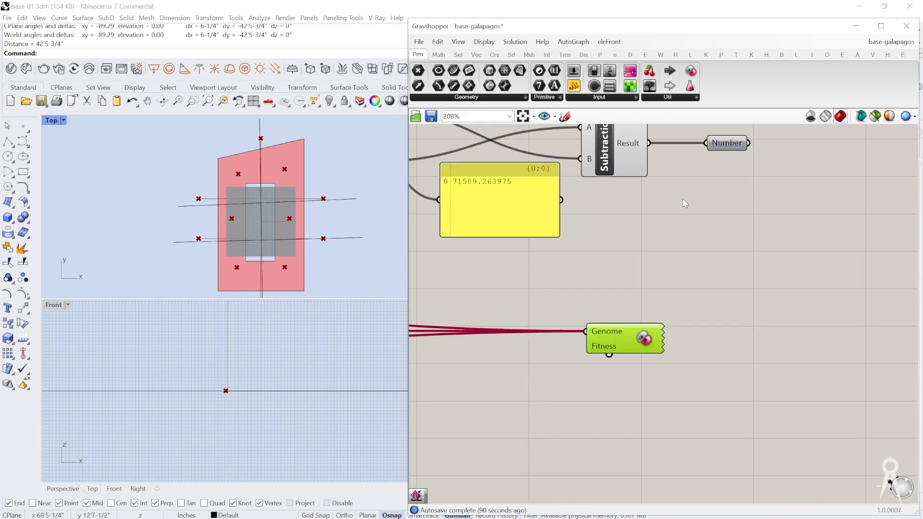
pyautogui.click(729, 146)
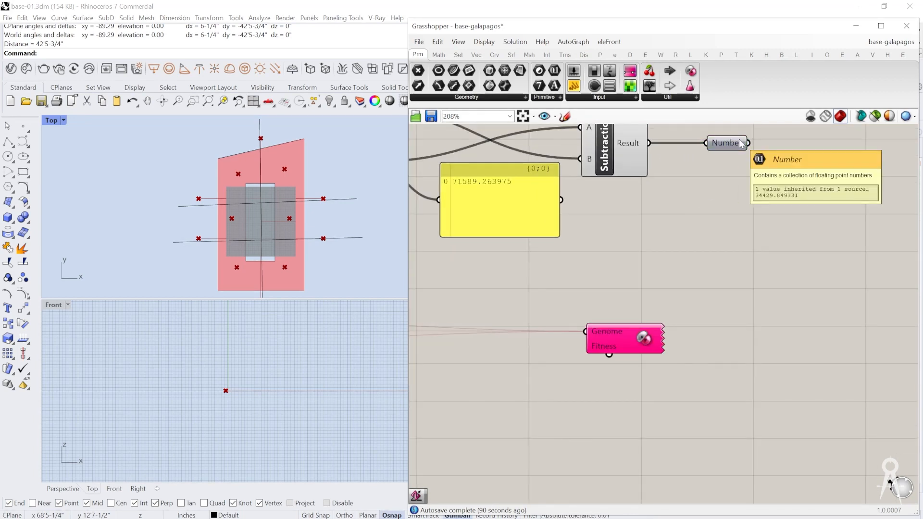
pyautogui.click(753, 157)
pyautogui.moveTo(749, 143); pyautogui.dragTo(555, 286)
pyautogui.moveTo(748, 143)
pyautogui.mouseDown()
pyautogui.moveTo(584, 371)
pyautogui.moveTo(608, 351)
pyautogui.moveTo(610, 377)
pyautogui.moveTo(581, 282)
pyautogui.moveTo(749, 191)
pyautogui.moveTo(748, 143)
pyautogui.mouseUp()
pyautogui.moveTo(740, 142); pyautogui.dragTo(726, 194, button='right')
pyautogui.moveTo(622, 401); pyautogui.dragTo(629, 384)
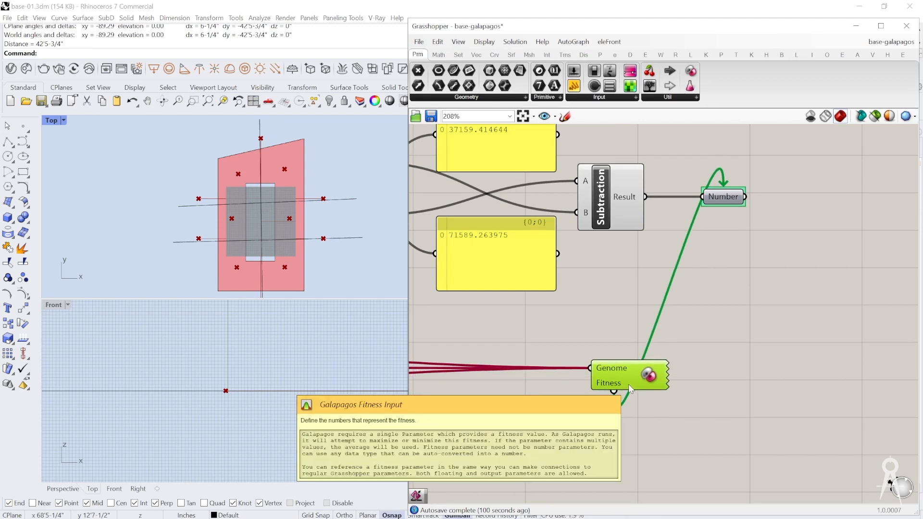
pyautogui.moveTo(618, 384); pyautogui.dragTo(652, 366, button='right')
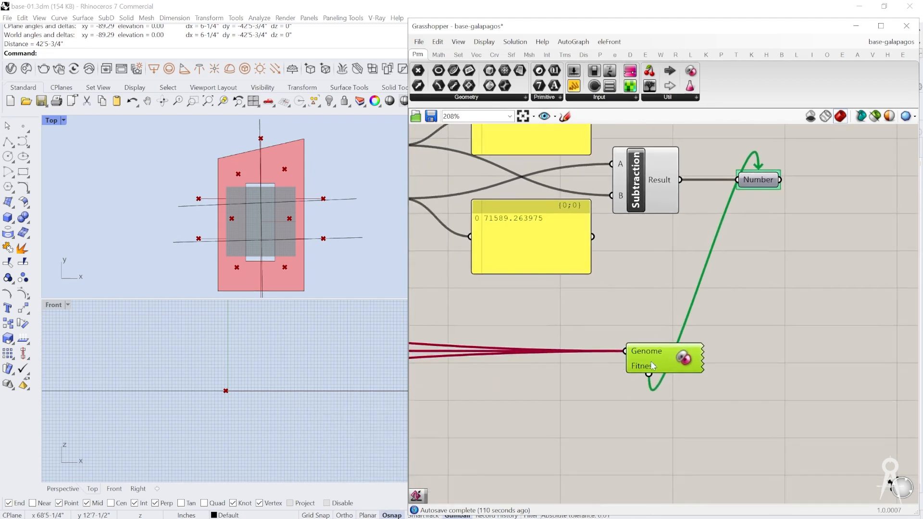
# Step: Open the Galapagos Editor and set the Fitness goal to Minimize
pyautogui.doubleClick(670, 356)
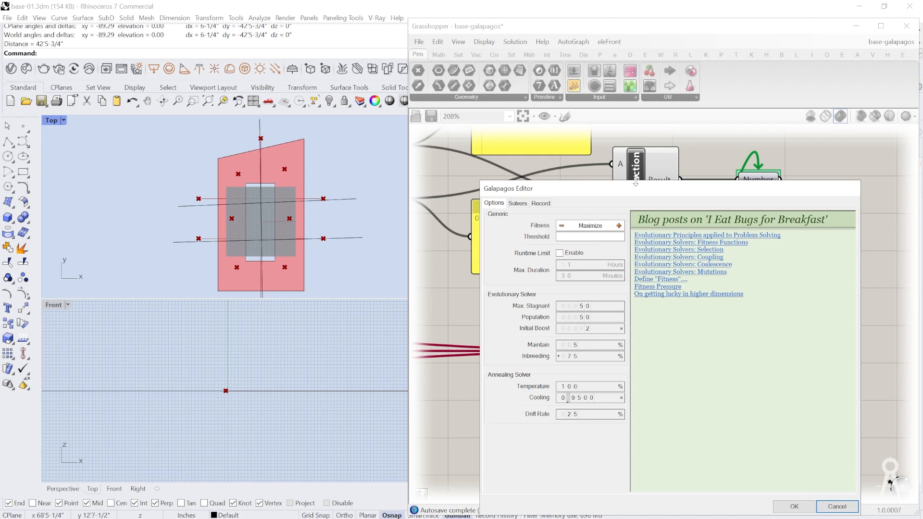
pyautogui.moveTo(604, 193); pyautogui.dragTo(601, 168)
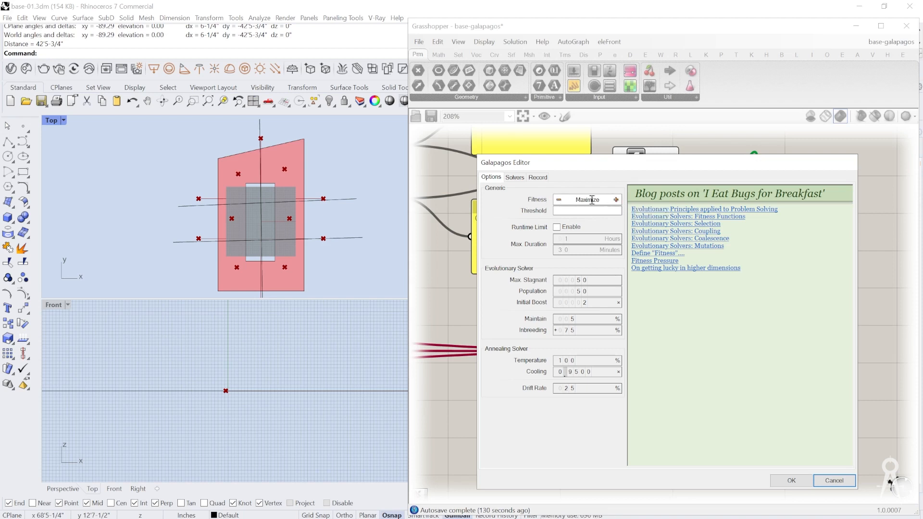
pyautogui.click(559, 200)
pyautogui.click(615, 200)
pyautogui.click(562, 200)
# Step: Start the Galapagos solver with the editor placed clear of the Rhino viewports
pyautogui.click(515, 178)
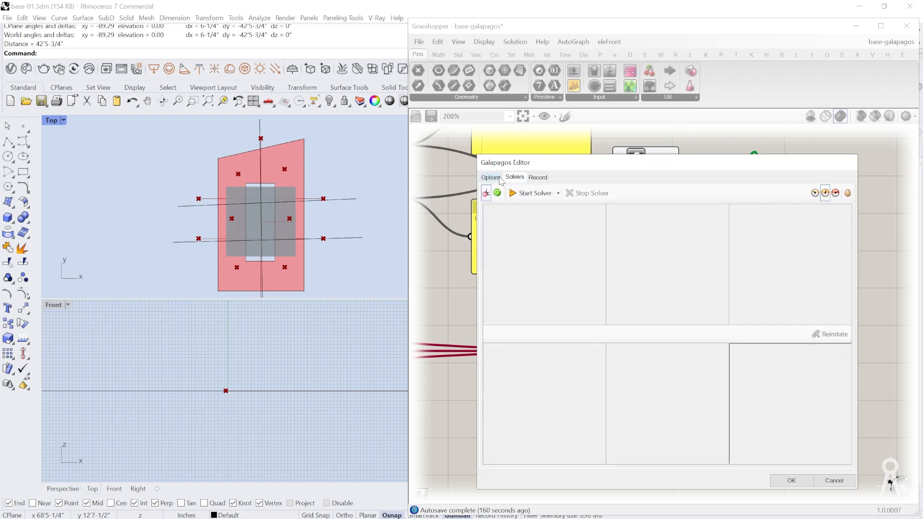
pyautogui.moveTo(528, 164); pyautogui.dragTo(580, 147)
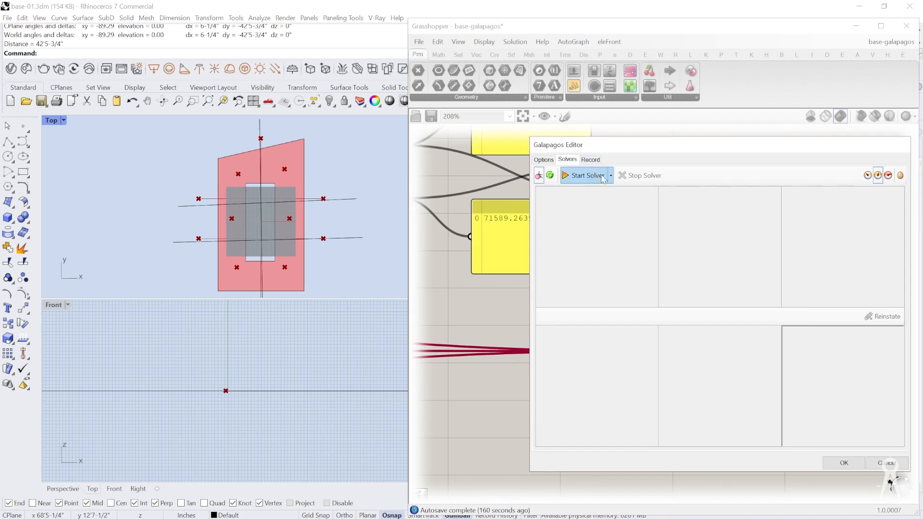
pyautogui.click(574, 179)
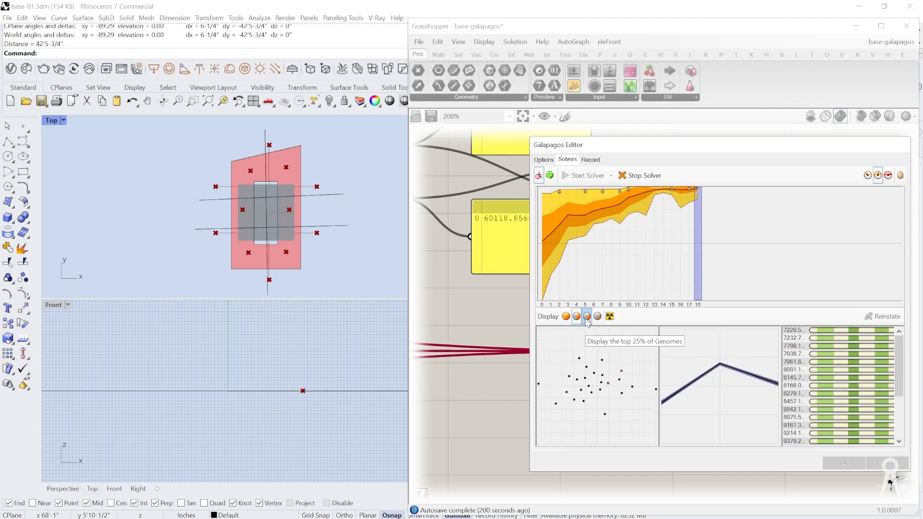
# Step: Limit the display to the top 25% of genomes and stop the solver
pyautogui.click(586, 317)
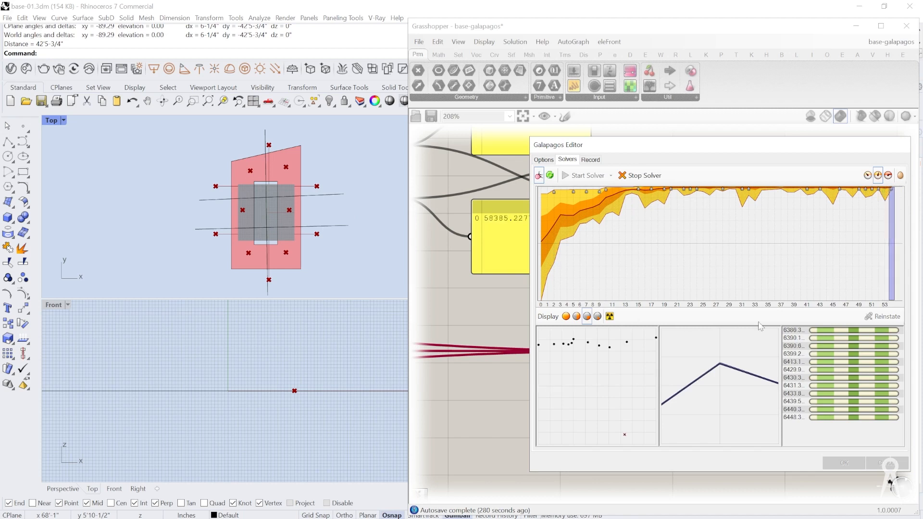
pyautogui.click(597, 316)
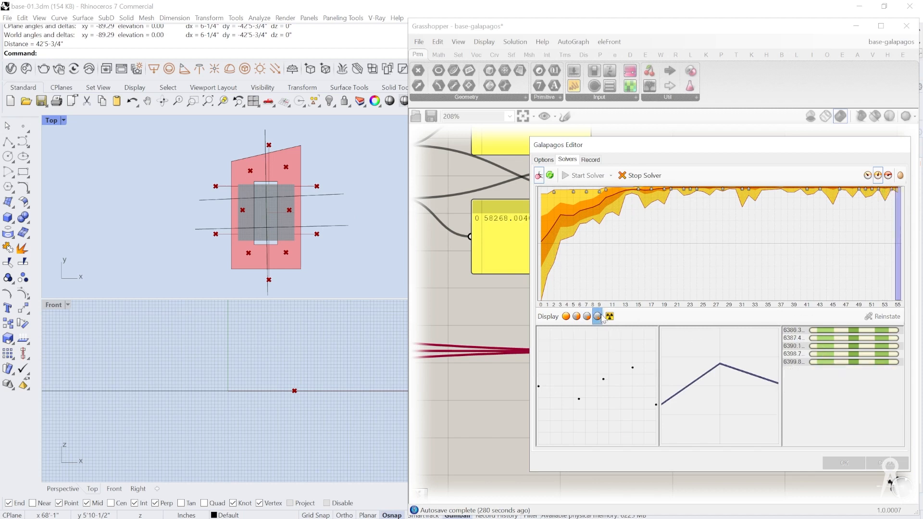
pyautogui.click(588, 318)
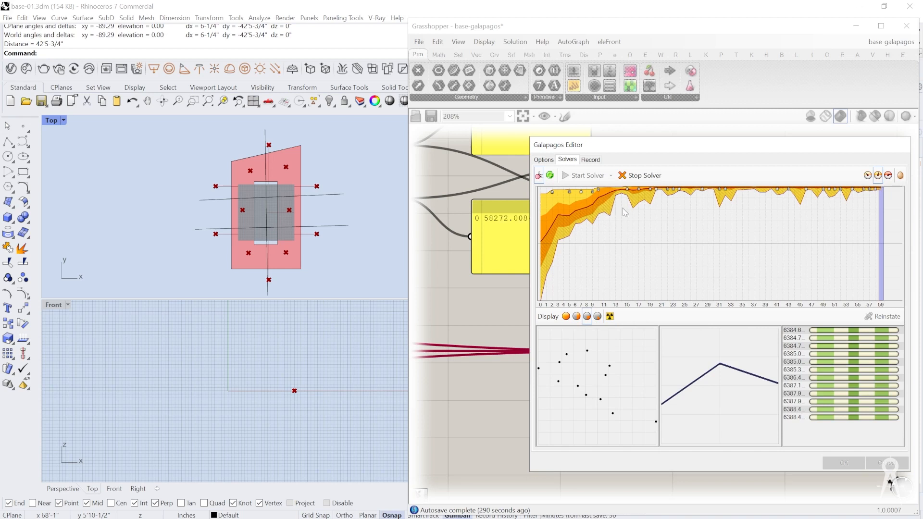
pyautogui.click(641, 176)
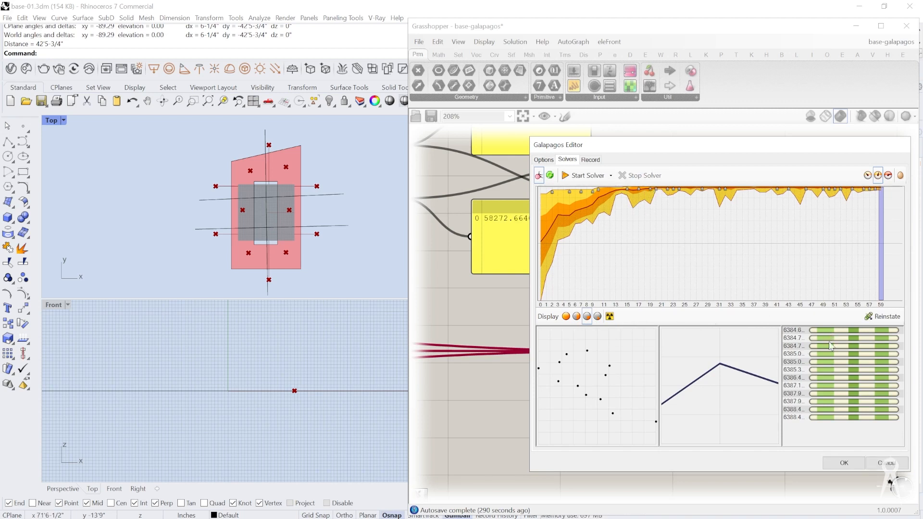
# Step: Reinstate the second-listed genome of the last generation, followed by the tenth-listed one, to compare the layouts
pyautogui.click(847, 338)
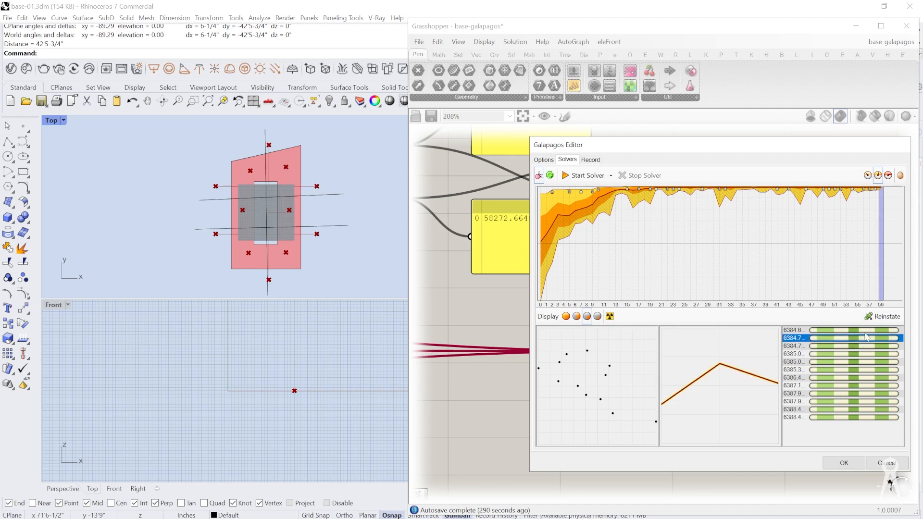
pyautogui.click(878, 317)
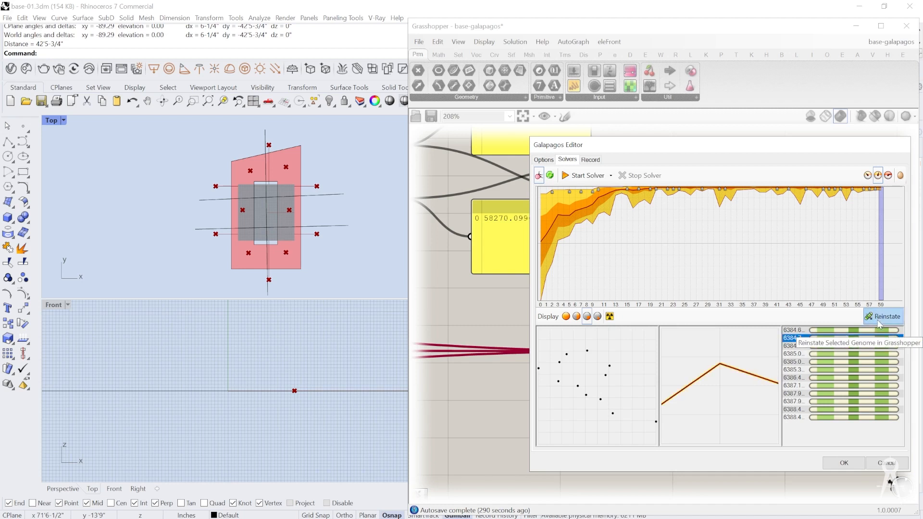
pyautogui.click(873, 402)
pyautogui.click(878, 317)
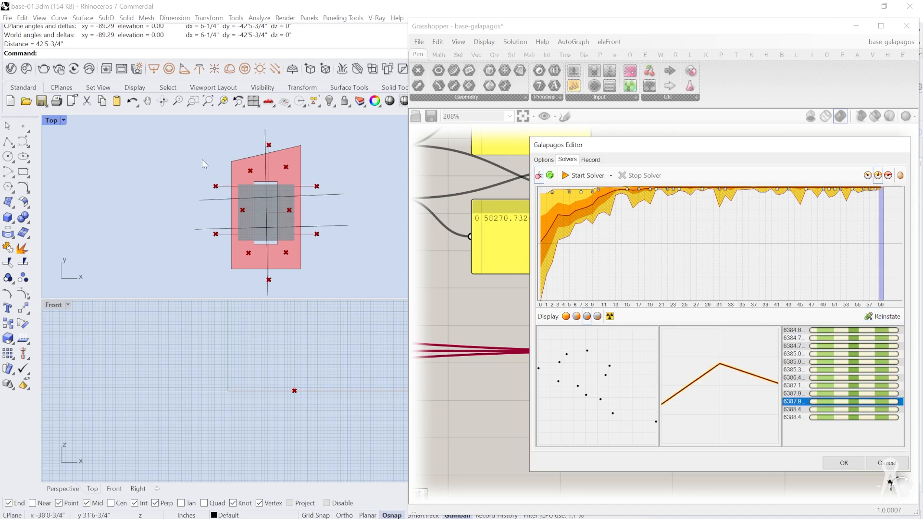
# Step: Select generation 20 in the fitness graph, expand the genome display, and reinstate the genome with fitness 8330.9
pyautogui.click(657, 206)
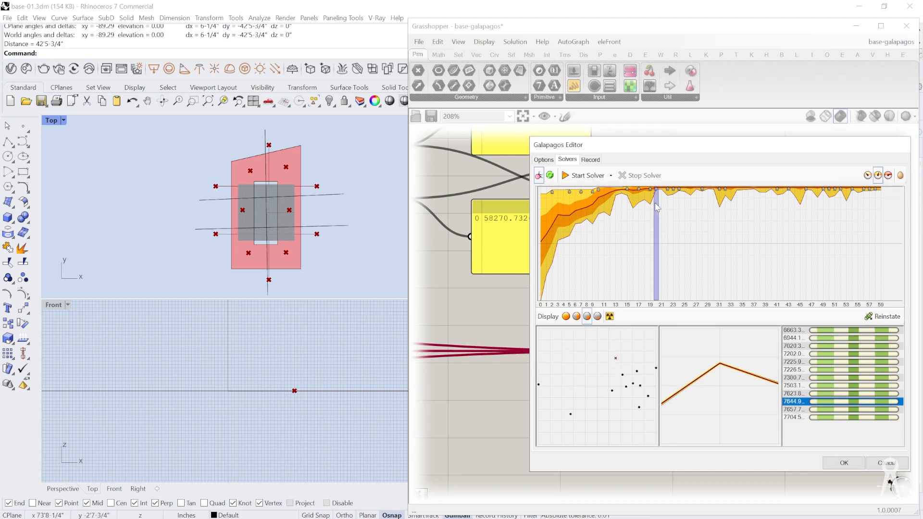
pyautogui.click(576, 316)
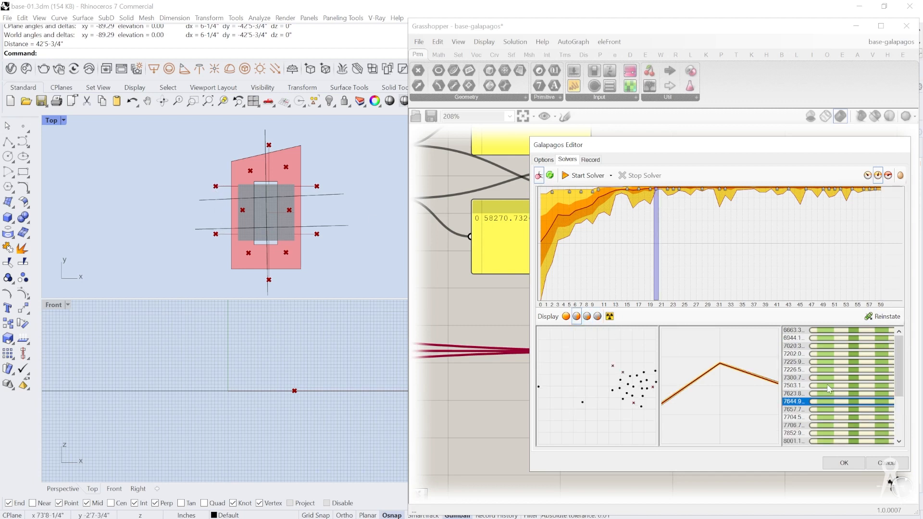
pyautogui.scroll(-3, 808, 411)
pyautogui.click(809, 411)
pyautogui.click(794, 434)
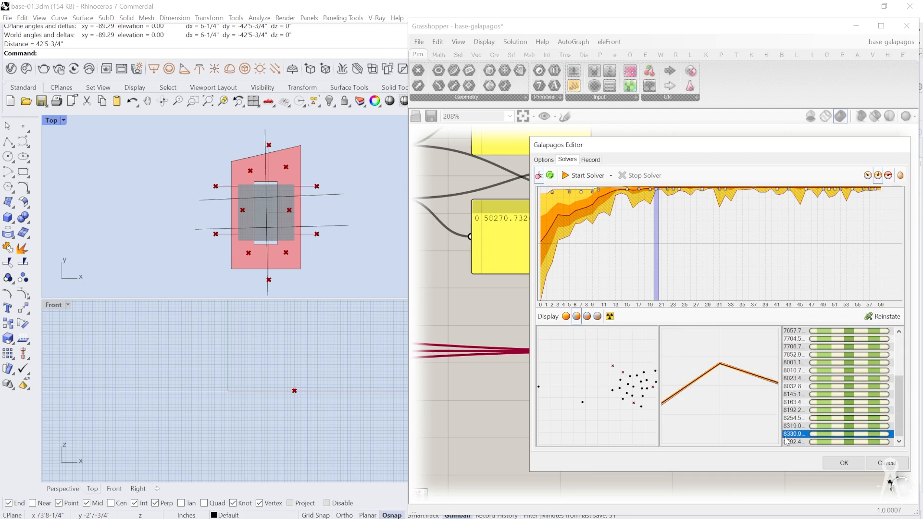
pyautogui.click(880, 315)
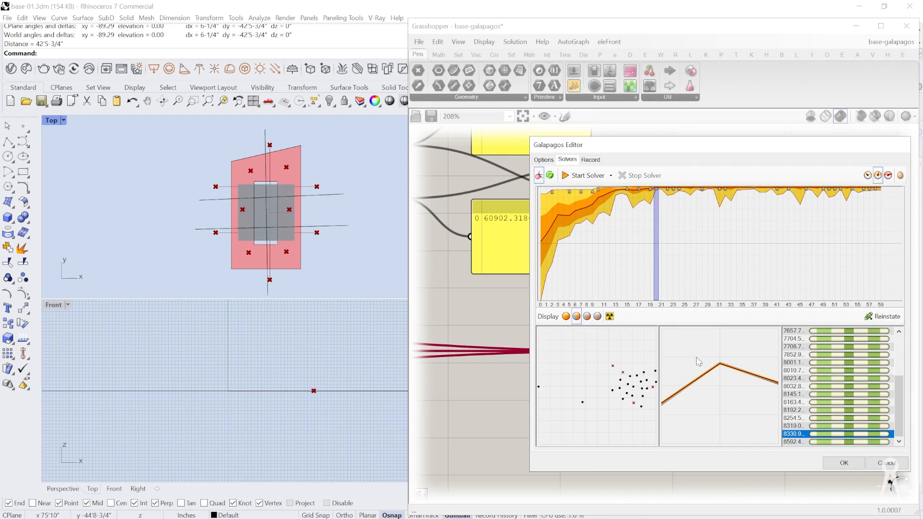
# Step: Reinstate the first-listed genome of generation 20, with fitness 6663.3, and inspect its layout in the Top view
pyautogui.scroll(3, 798, 419)
pyautogui.click(806, 332)
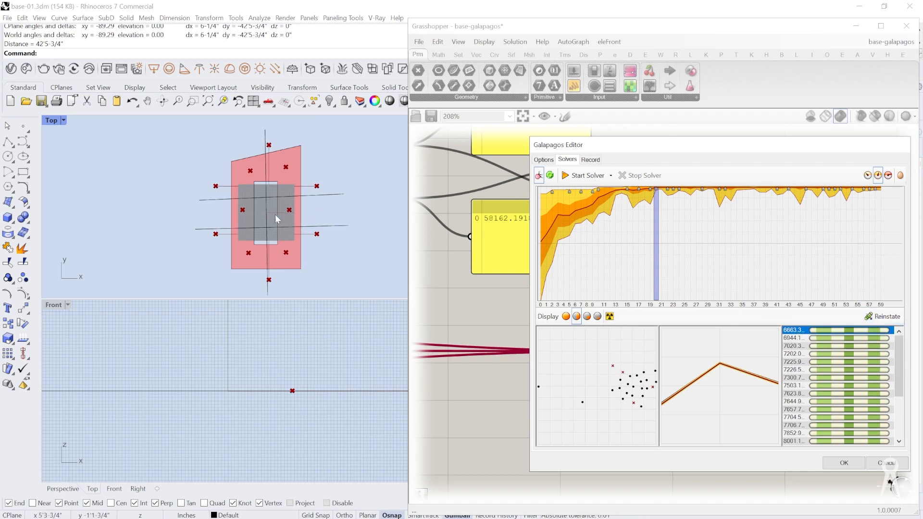
pyautogui.scroll(5, 281, 215)
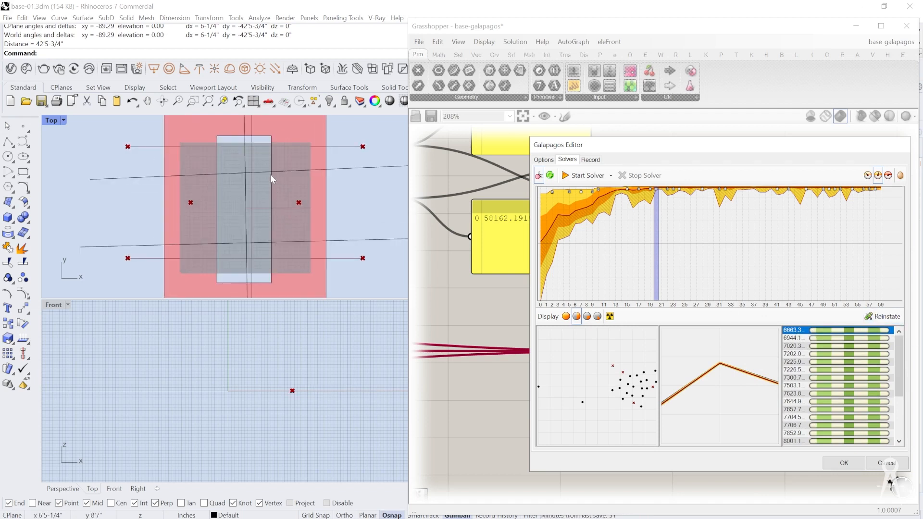
pyautogui.scroll(-3, 270, 174)
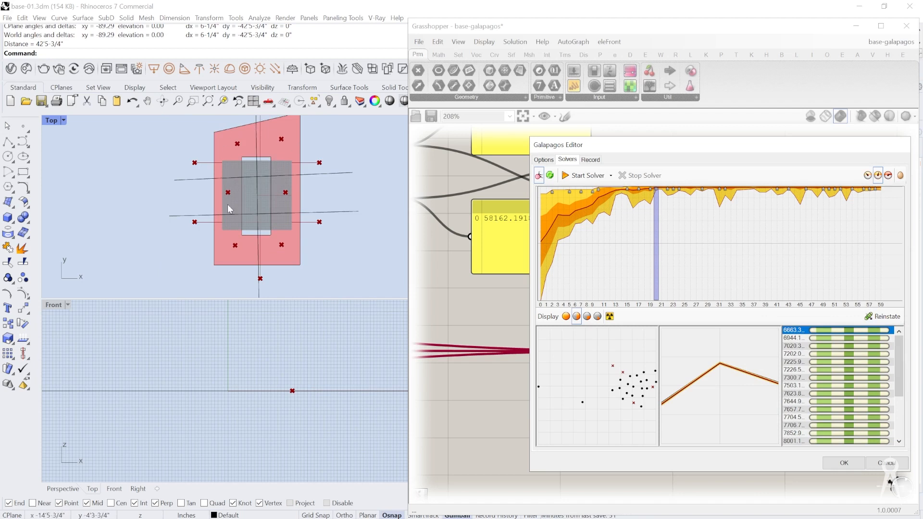
pyautogui.scroll(-2, 240, 226)
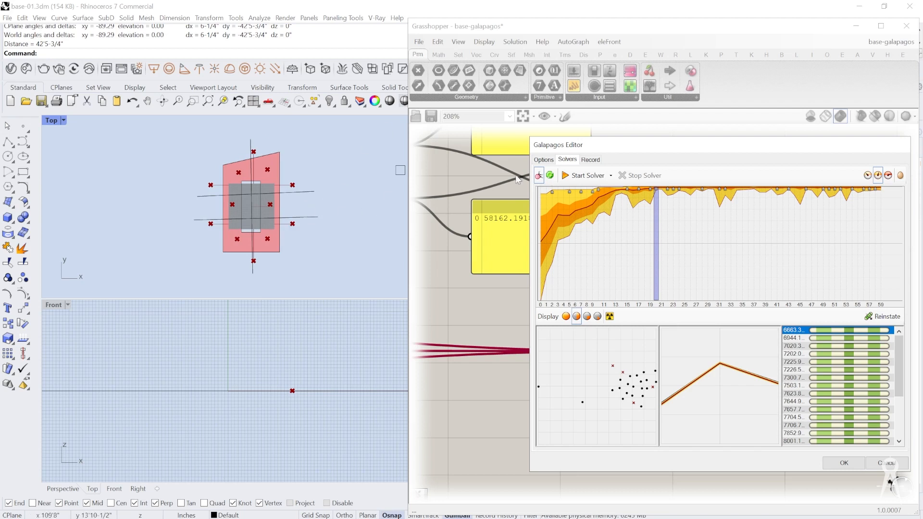
# Step: Review the Galapagos species record with the fitness and gene percentages of each genome
pyautogui.click(590, 159)
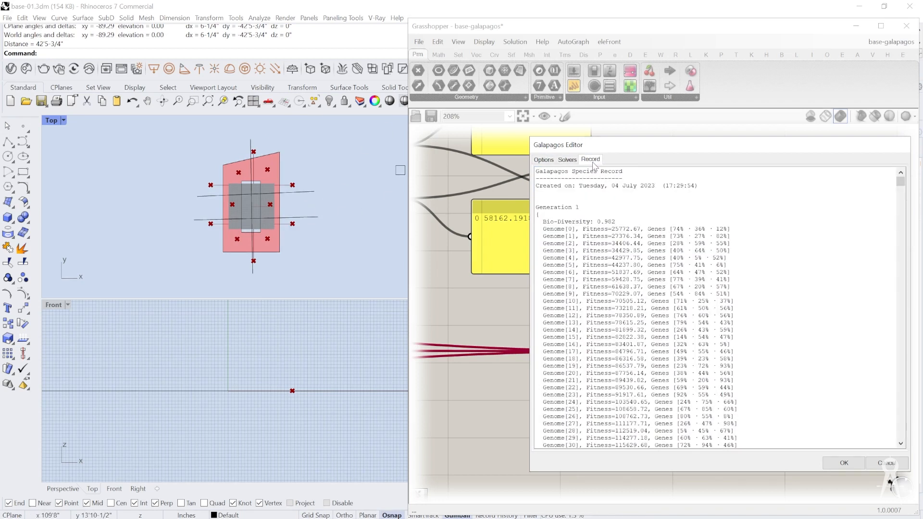
pyautogui.moveTo(666, 202); pyautogui.dragTo(617, 367)
pyautogui.click(636, 366)
# Step: Move the Galapagos editor aside and examine the three number sliders wired in as the genome
pyautogui.moveTo(557, 140); pyautogui.dragTo(701, 143)
pyautogui.scroll(-5, 495, 295)
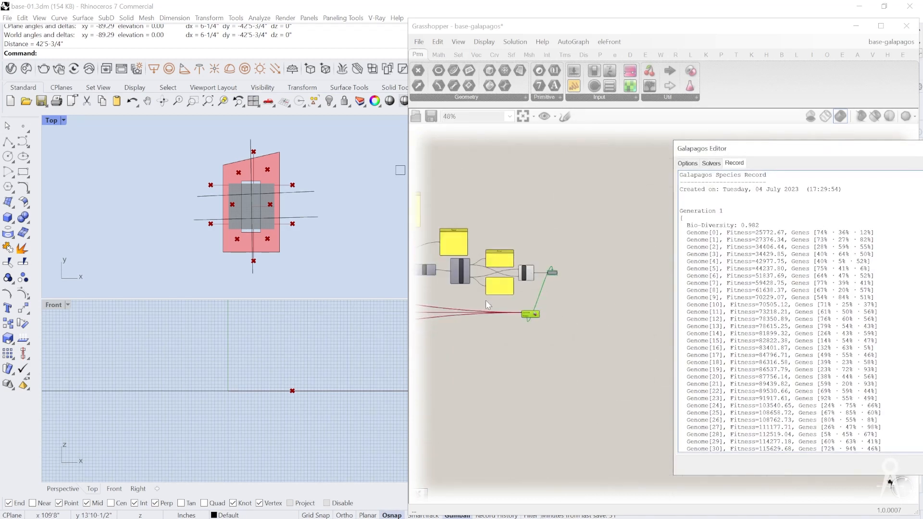
pyautogui.moveTo(519, 299)
pyautogui.mouseDown(button='right')
pyautogui.moveTo(614, 299)
pyautogui.moveTo(584, 305)
pyautogui.mouseUp(button='right')
pyautogui.moveTo(475, 301); pyautogui.dragTo(567, 292, button='right')
pyautogui.moveTo(452, 292); pyautogui.dragTo(543, 278, button='right')
pyautogui.scroll(5, 509, 201)
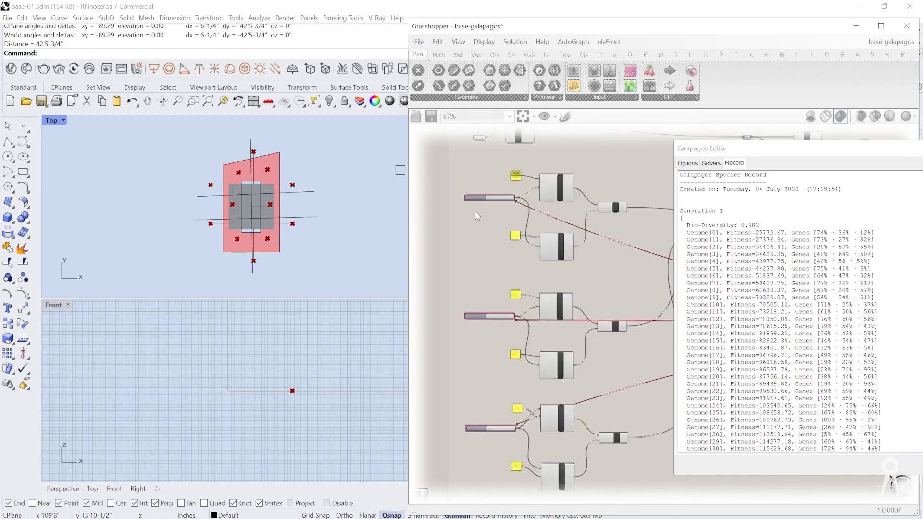
pyautogui.scroll(-3, 518, 193)
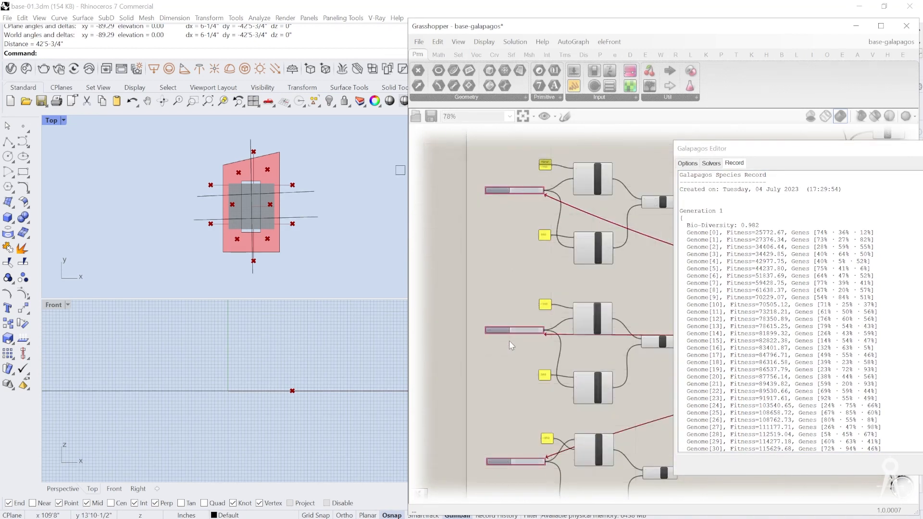
pyautogui.scroll(5, 509, 341)
pyautogui.scroll(-4, 540, 314)
pyautogui.moveTo(546, 388); pyautogui.dragTo(546, 288, button='right')
pyautogui.scroll(4, 529, 394)
pyautogui.scroll(-4, 563, 341)
pyautogui.scroll(5, 574, 336)
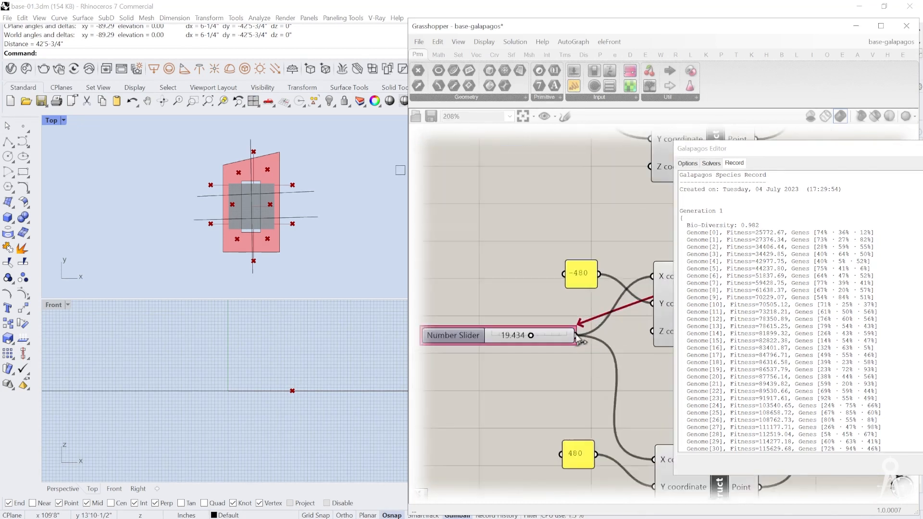
pyautogui.scroll(-1, 546, 351)
# Step: Return to the solver results and accept them to close the Galapagos editor
pyautogui.moveTo(710, 152); pyautogui.dragTo(500, 153)
pyautogui.click(501, 164)
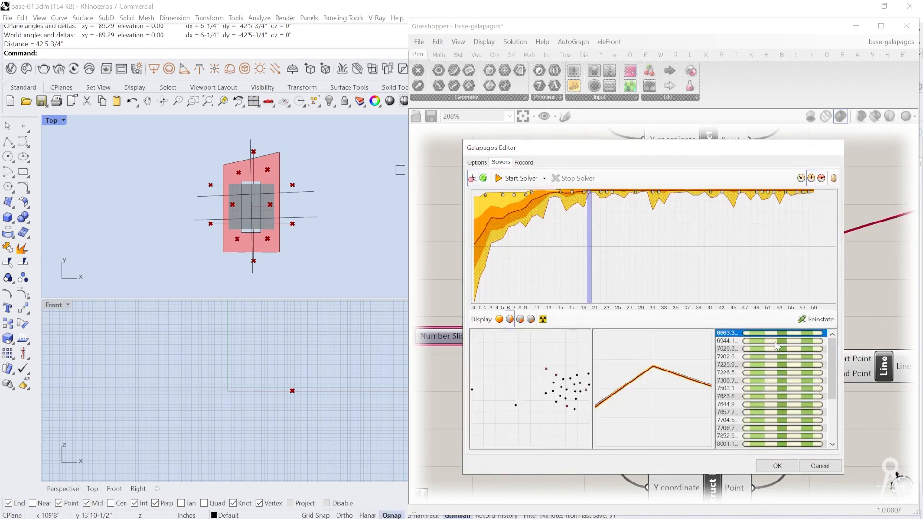
pyautogui.click(777, 466)
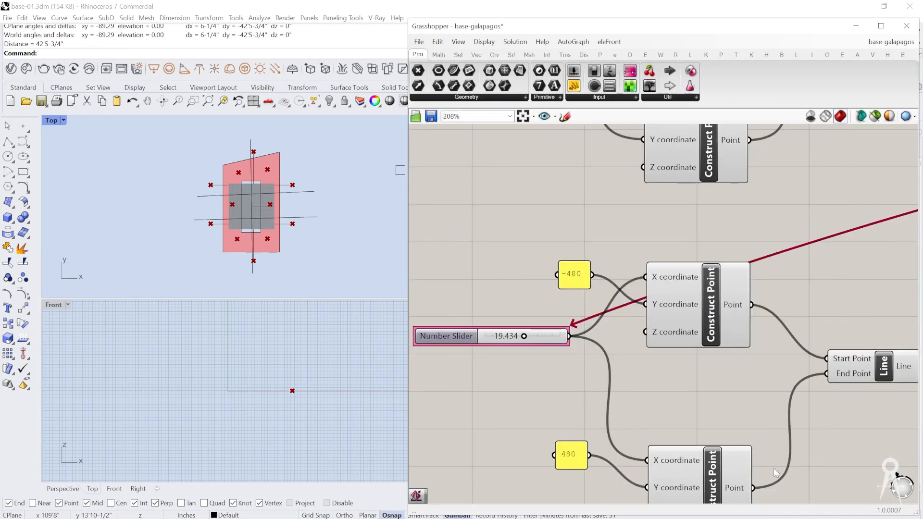
# Step: Compare the fragment layout in the Top view with the minimum and maximum area panels feeding the Subtraction component
pyautogui.scroll(-5, 616, 299)
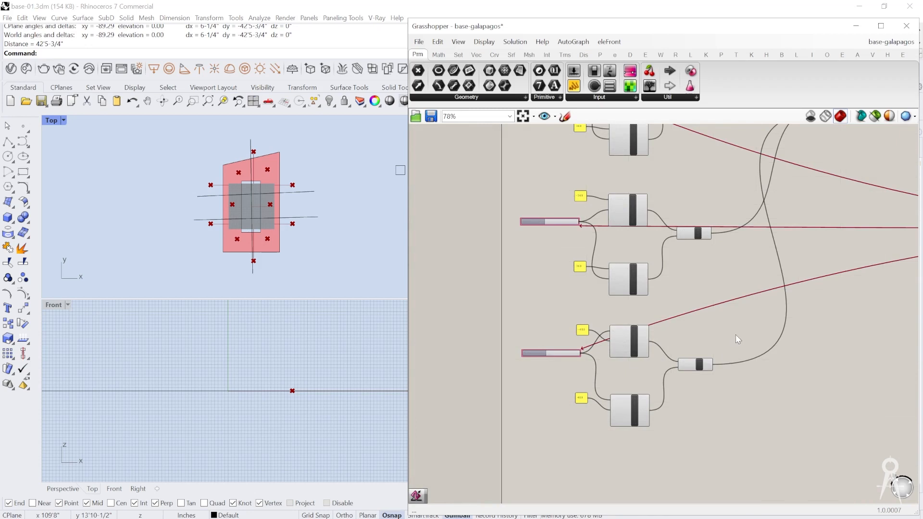
pyautogui.moveTo(780, 328); pyautogui.dragTo(630, 396, button='right')
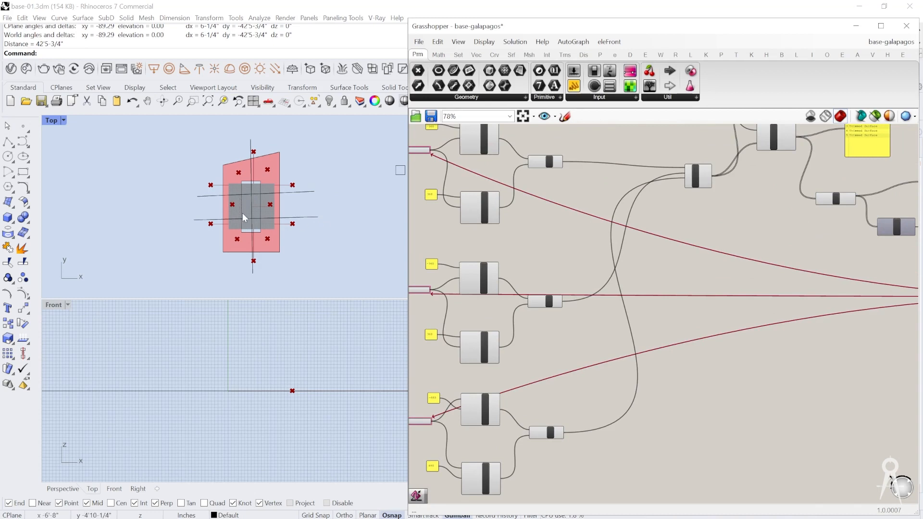
pyautogui.scroll(3, 224, 197)
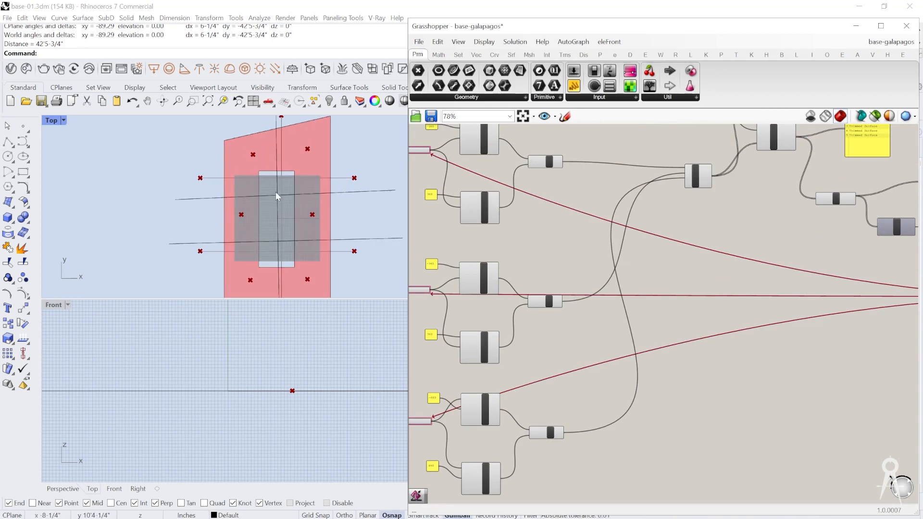
pyautogui.scroll(-3, 275, 192)
pyautogui.moveTo(750, 285); pyautogui.dragTo(659, 317, button='right')
pyautogui.scroll(-3, 590, 263)
pyautogui.scroll(4, 827, 295)
pyautogui.moveTo(839, 292); pyautogui.dragTo(709, 338, button='right')
pyautogui.scroll(3, 745, 332)
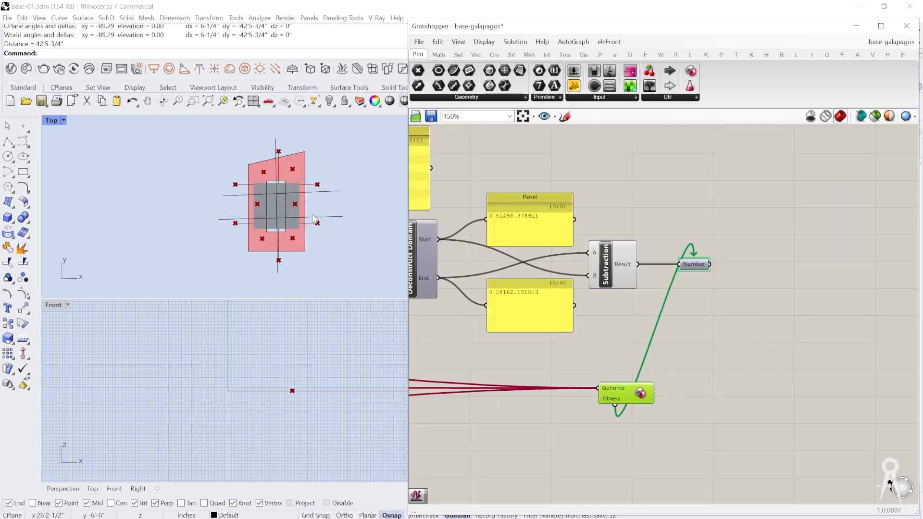
pyautogui.moveTo(283, 196); pyautogui.dragTo(229, 218, button='right')
pyautogui.scroll(6, 205, 228)
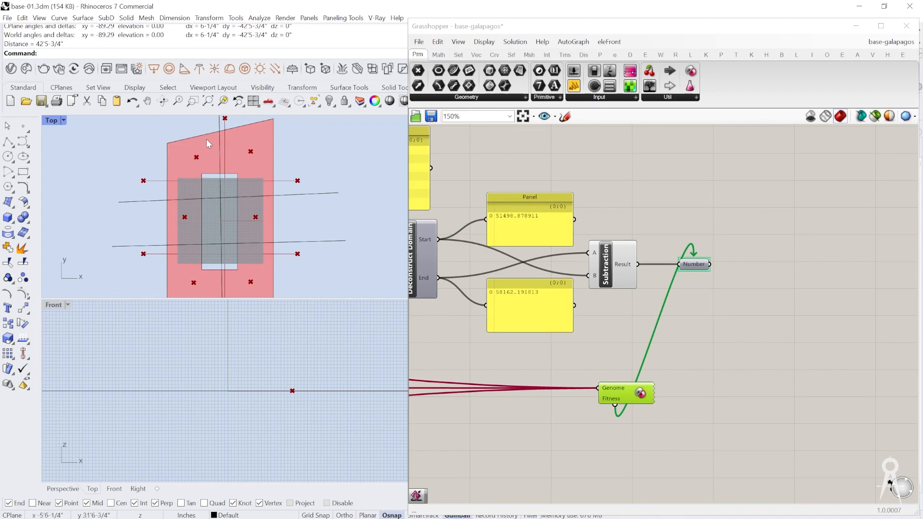
pyautogui.scroll(-6, 243, 211)
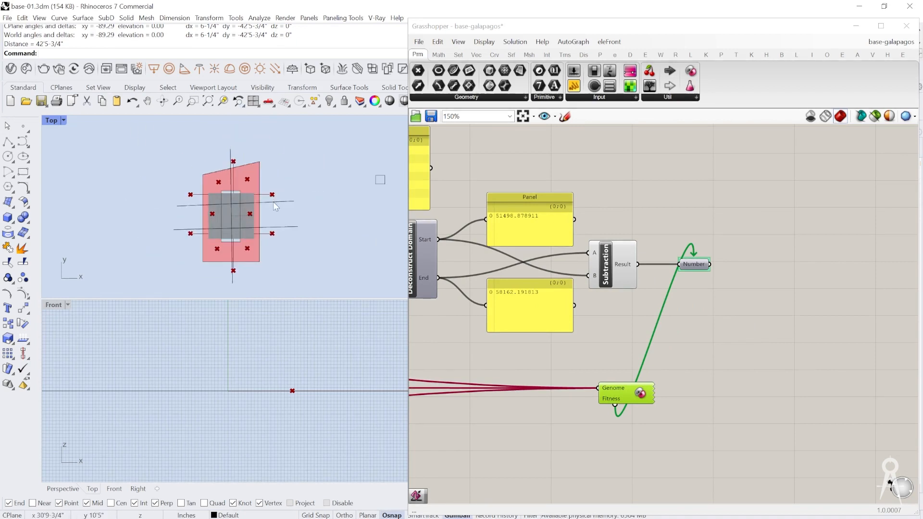
pyautogui.moveTo(660, 324); pyautogui.dragTo(715, 325, button='right')
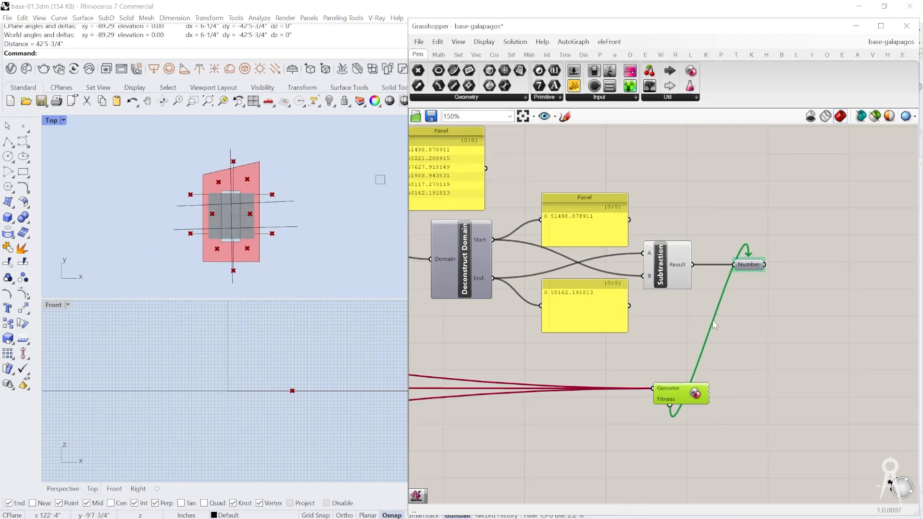
pyautogui.scroll(3, 734, 357)
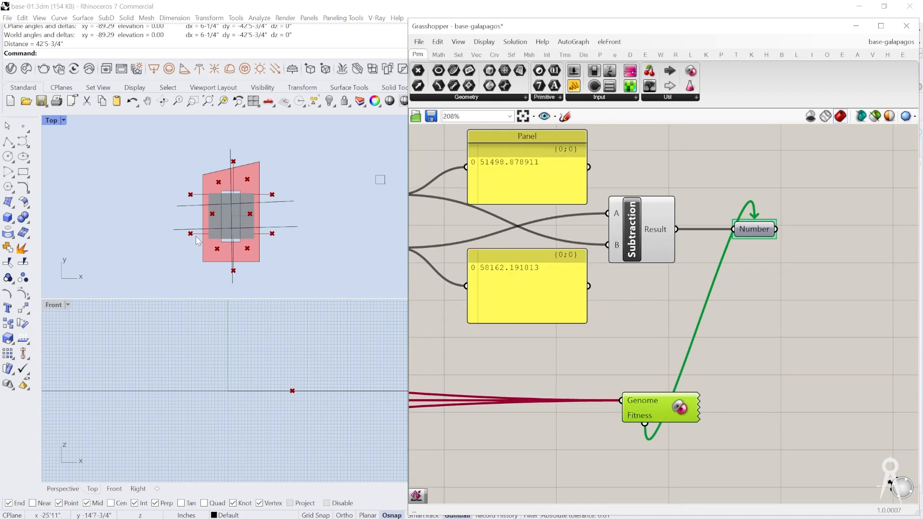
pyautogui.scroll(3, 213, 208)
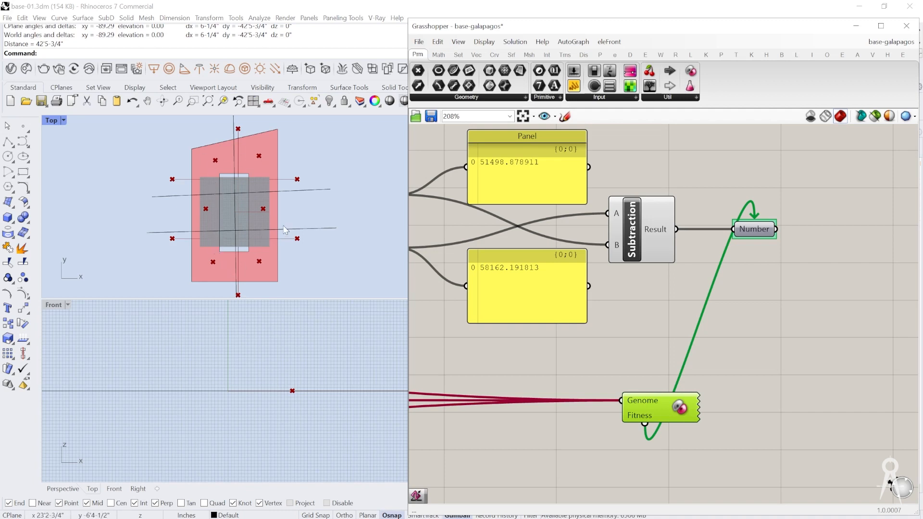
# Step: Save the Grasshopper definition under the new file name base-galapagos-area
pyautogui.scroll(-1, 285, 231)
pyautogui.moveTo(580, 297); pyautogui.dragTo(677, 285, button='right')
pyautogui.scroll(-10, 676, 287)
pyautogui.moveTo(506, 302); pyautogui.dragTo(613, 296, button='right')
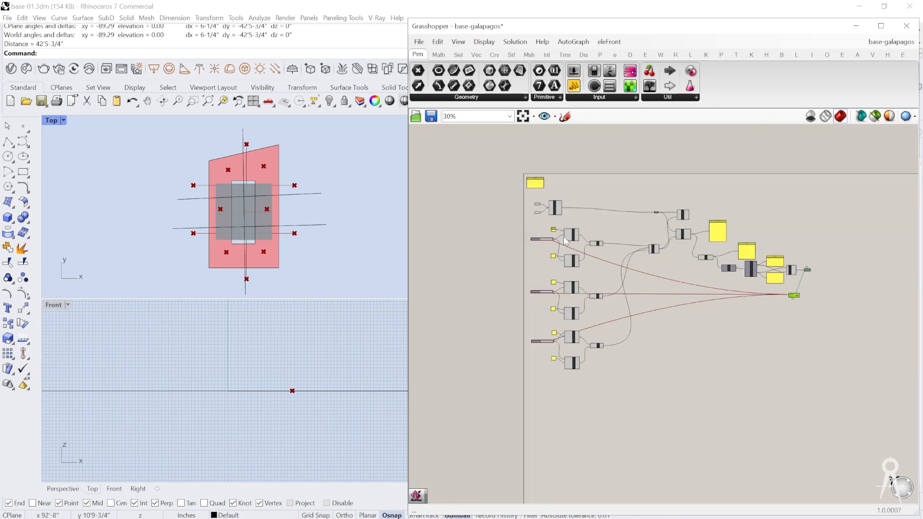
pyautogui.moveTo(595, 236); pyautogui.dragTo(573, 255, button='right')
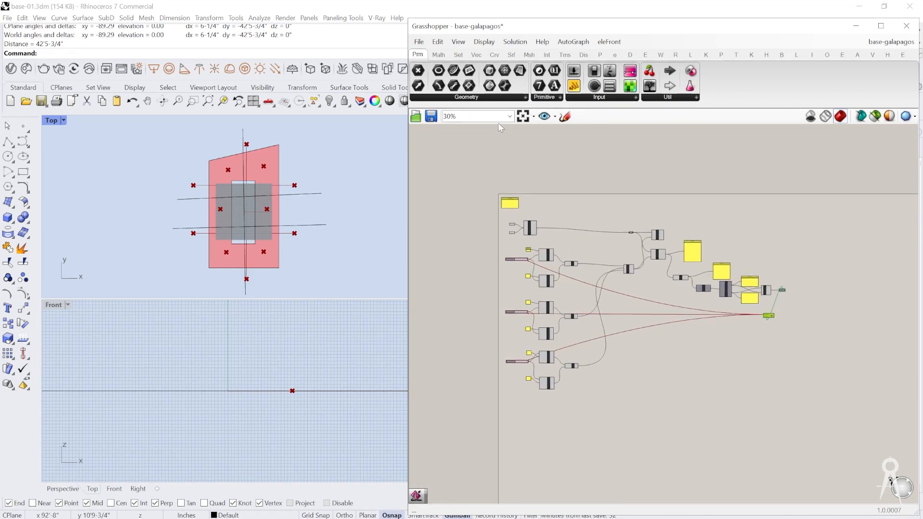
pyautogui.click(418, 42)
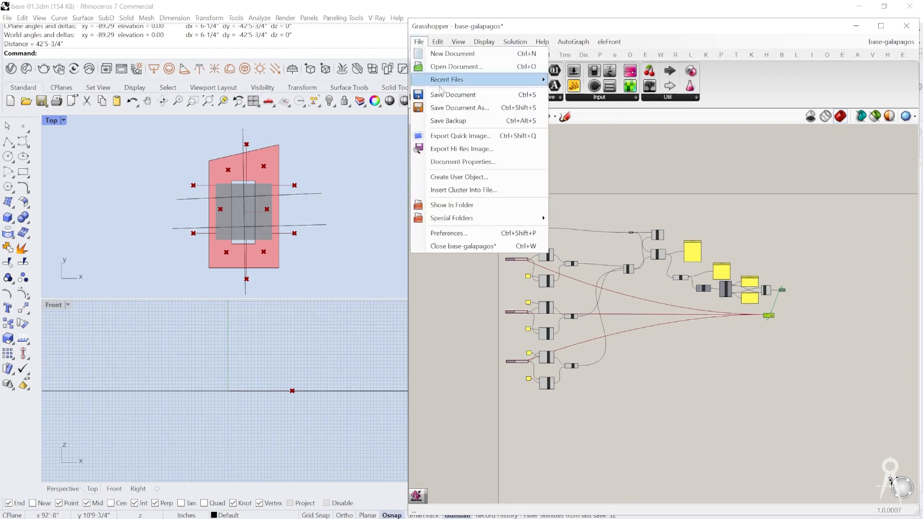
pyautogui.click(459, 108)
pyautogui.click(120, 440)
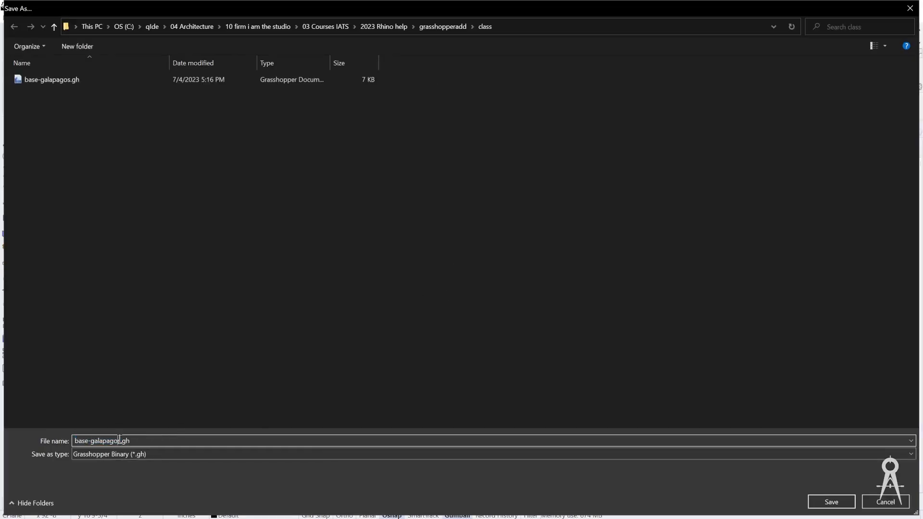
pyautogui.write('-area')
pyautogui.press('Return')
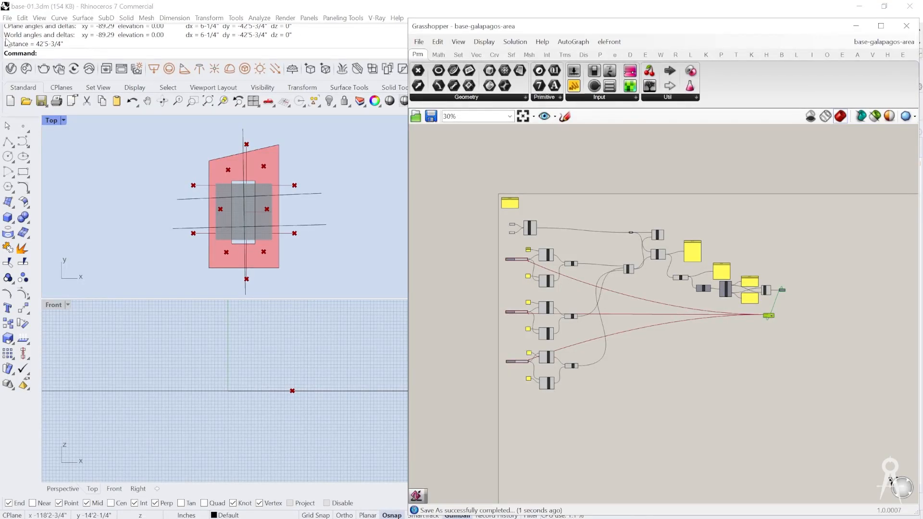
# Step: Bake the Fragments output of the Surface Split component onto Layer 01
pyautogui.scroll(5, 645, 284)
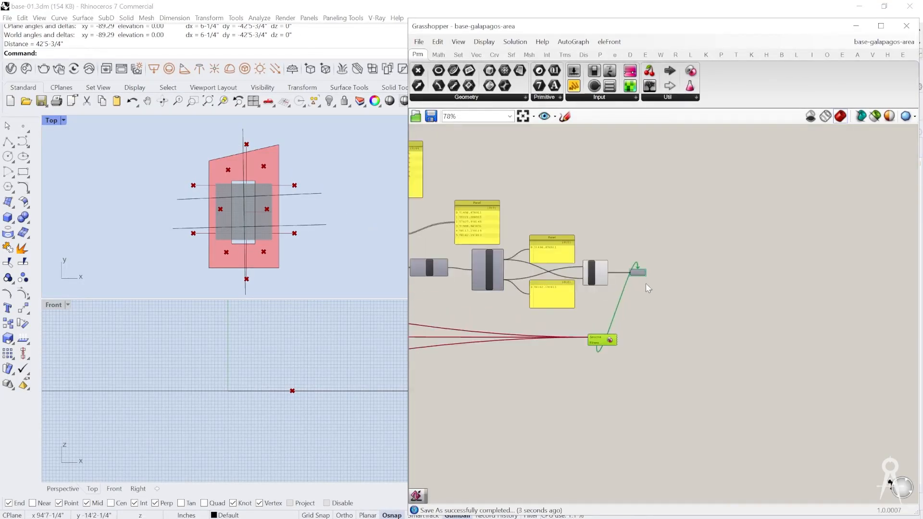
pyautogui.scroll(4, 645, 283)
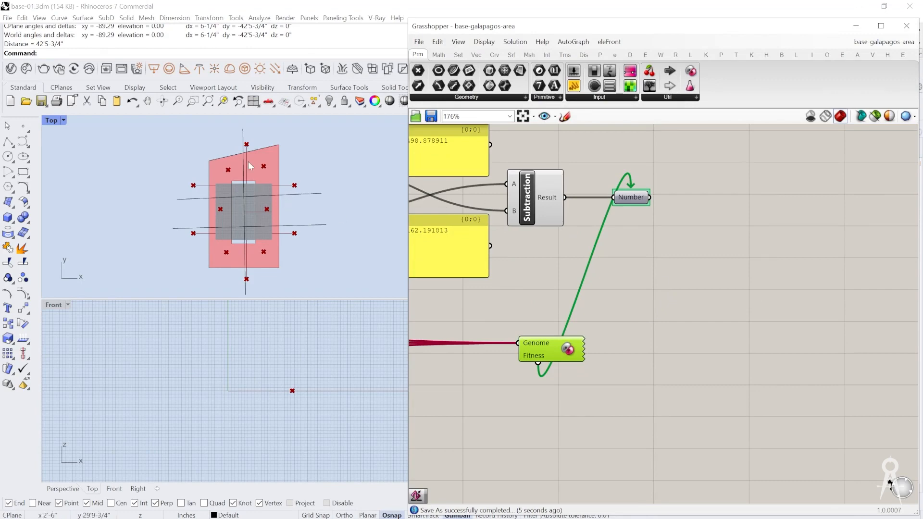
pyautogui.moveTo(592, 214); pyautogui.dragTo(695, 302, button='right')
pyautogui.scroll(-3, 695, 302)
pyautogui.scroll(4, 496, 296)
pyautogui.moveTo(495, 295); pyautogui.dragTo(668, 261, button='right')
pyautogui.moveTo(529, 271); pyautogui.dragTo(751, 347, button='right')
pyautogui.scroll(-3, 614, 365)
pyautogui.moveTo(498, 152); pyautogui.dragTo(530, 213, button='right')
pyautogui.scroll(2, 530, 213)
pyautogui.rightClick(577, 271)
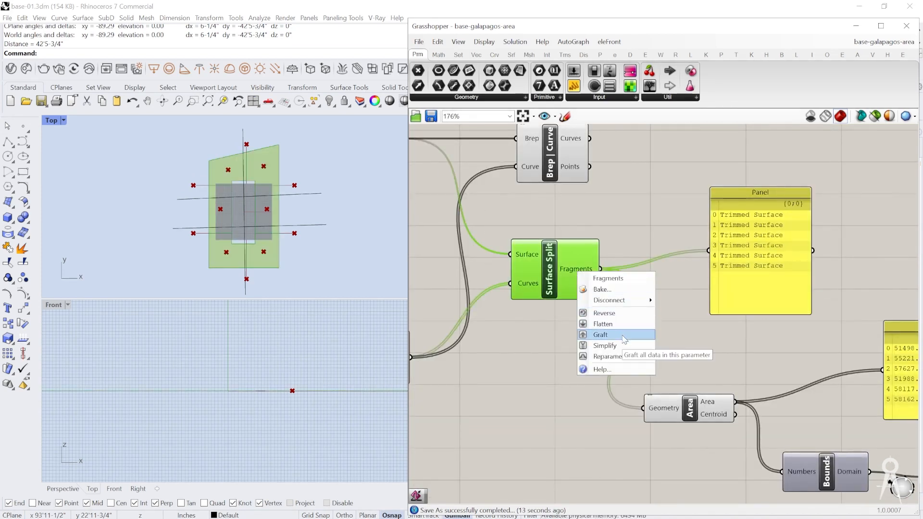
pyautogui.click(602, 289)
pyautogui.click(617, 211)
pyautogui.click(627, 389)
# Step: Move the Grasshopper window clear of the Perspective viewport, select Layer 01, and start a new Grasshopper document
pyautogui.moveTo(520, 28); pyautogui.dragTo(530, 344)
pyautogui.click(561, 211)
pyautogui.scroll(-5, 562, 213)
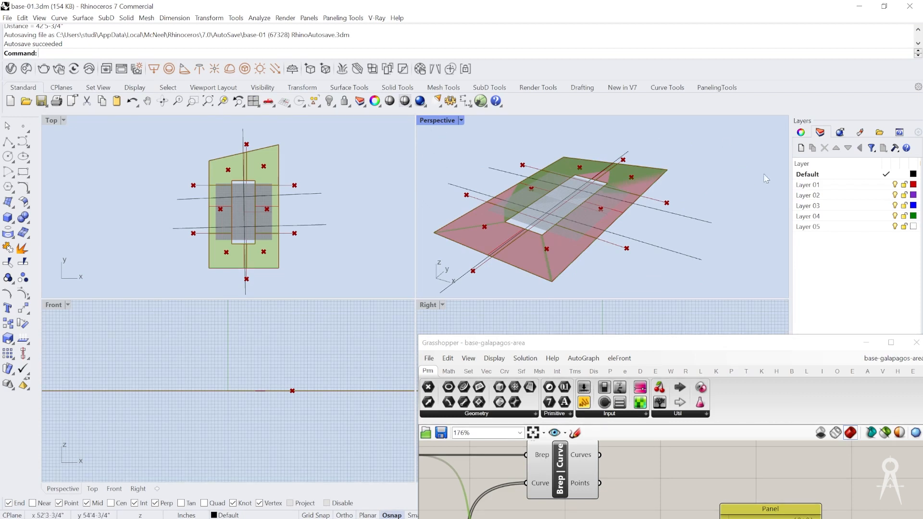
pyautogui.click(880, 185)
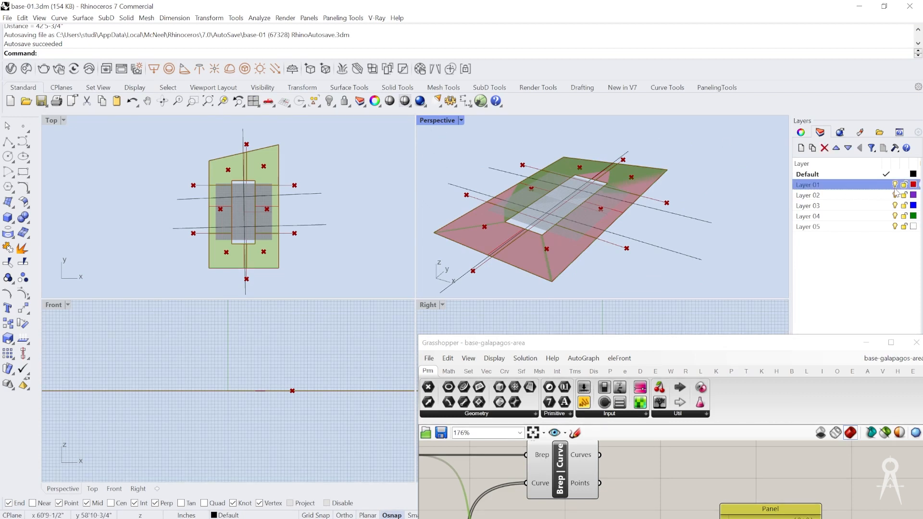
pyautogui.click(428, 358)
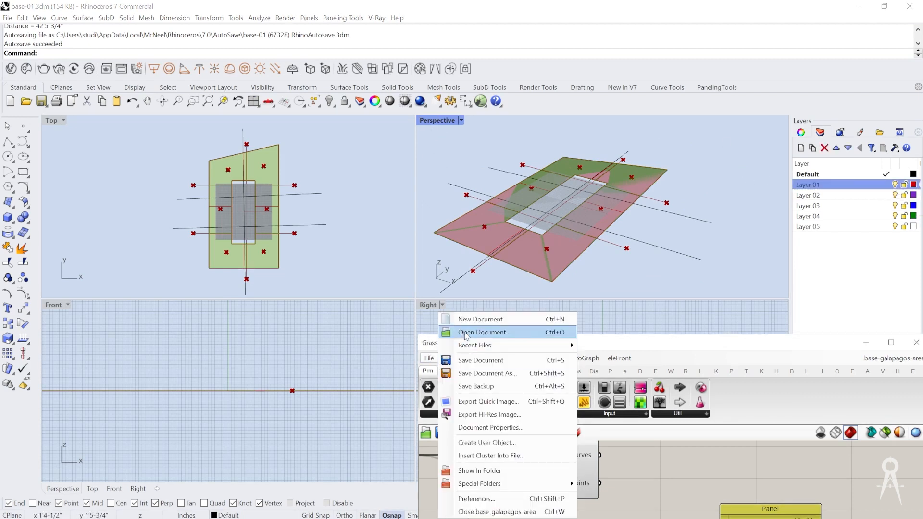
pyautogui.click(452, 316)
# Step: Select individual baked surface fragments on Layer 01 in the Perspective viewport and orbit around to examine them
pyautogui.click(567, 259)
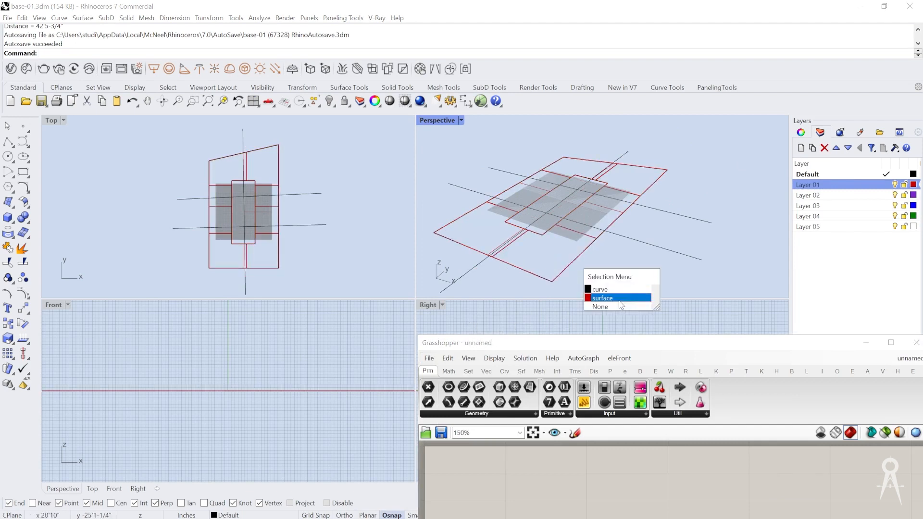
pyautogui.click(615, 291)
pyautogui.moveTo(594, 261); pyautogui.dragTo(624, 226, button='right')
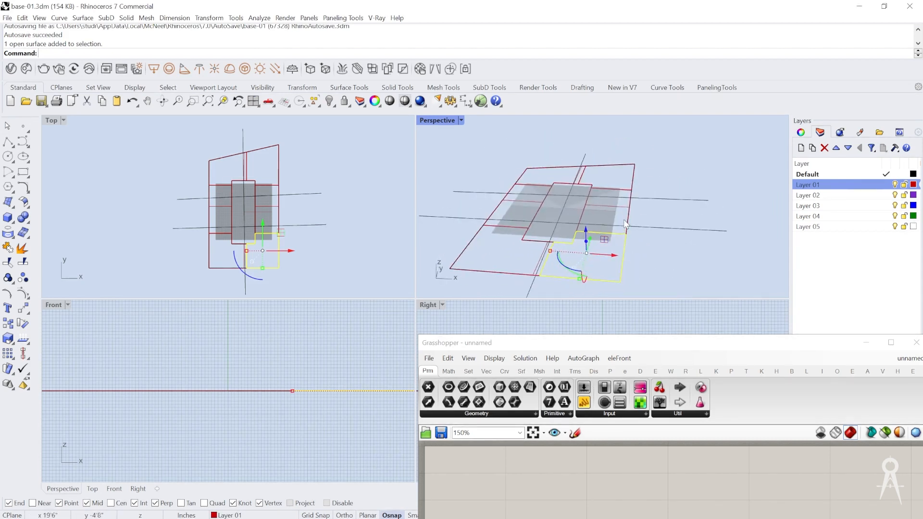
pyautogui.click(627, 210)
pyautogui.click(635, 225)
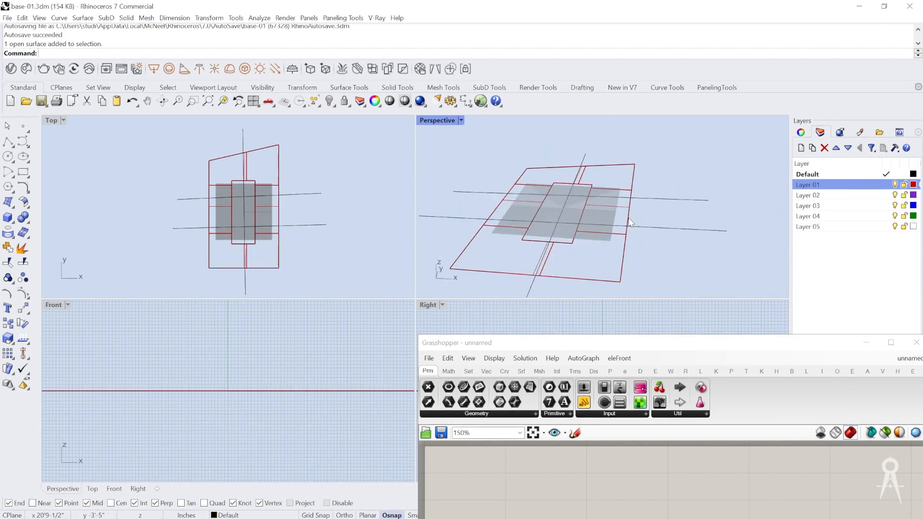
pyautogui.click(610, 232)
pyautogui.click(644, 261)
pyautogui.moveTo(645, 260); pyautogui.dragTo(671, 190, button='right')
pyautogui.click(671, 184)
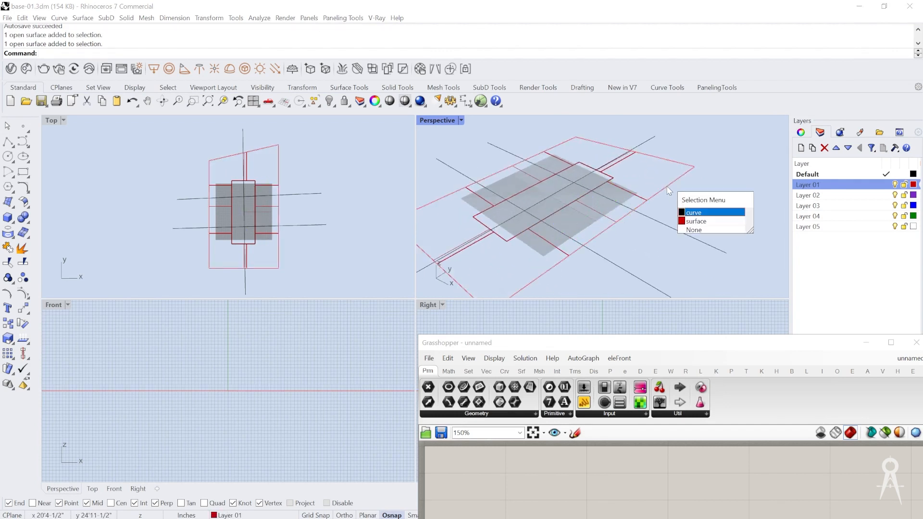
pyautogui.click(698, 222)
pyautogui.scroll(-3, 619, 177)
pyautogui.scroll(5, 619, 183)
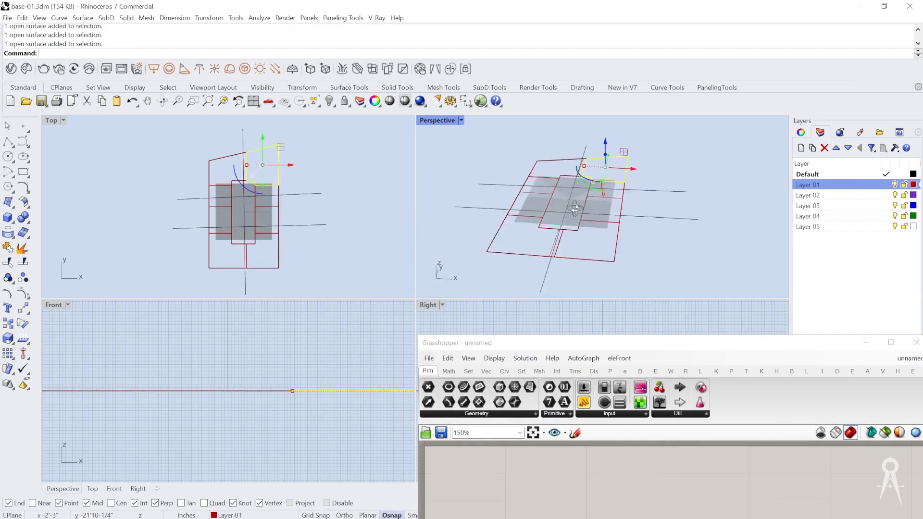
pyautogui.click(569, 233)
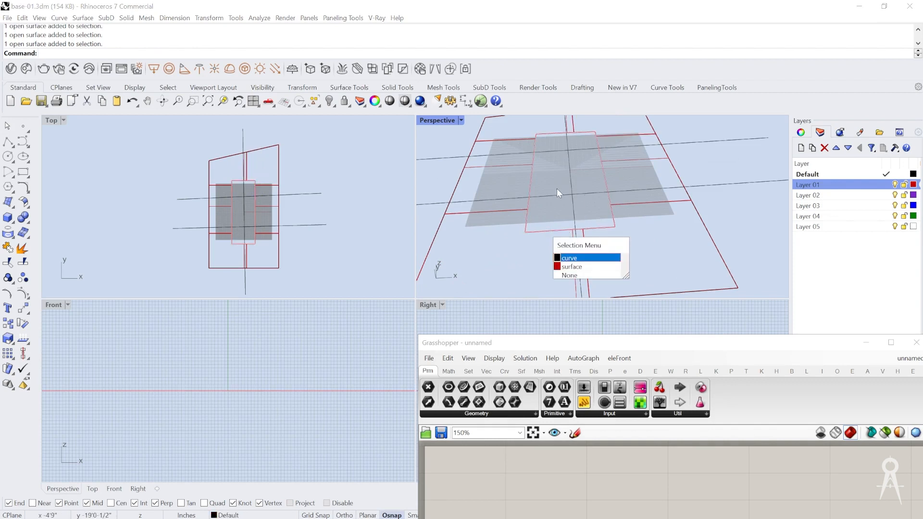
pyautogui.press('Escape')
pyautogui.moveTo(589, 181); pyautogui.dragTo(564, 218, button='right')
pyautogui.scroll(-3, 564, 217)
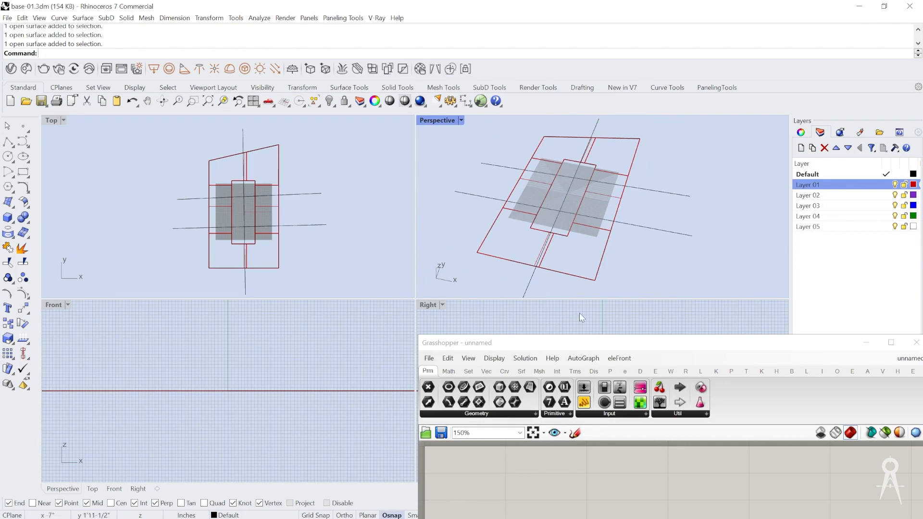
# Step: Move the Grasshopper window back up over the viewports and switch to the base-galapagos-area document
pyautogui.moveTo(533, 334); pyautogui.dragTo(534, 243)
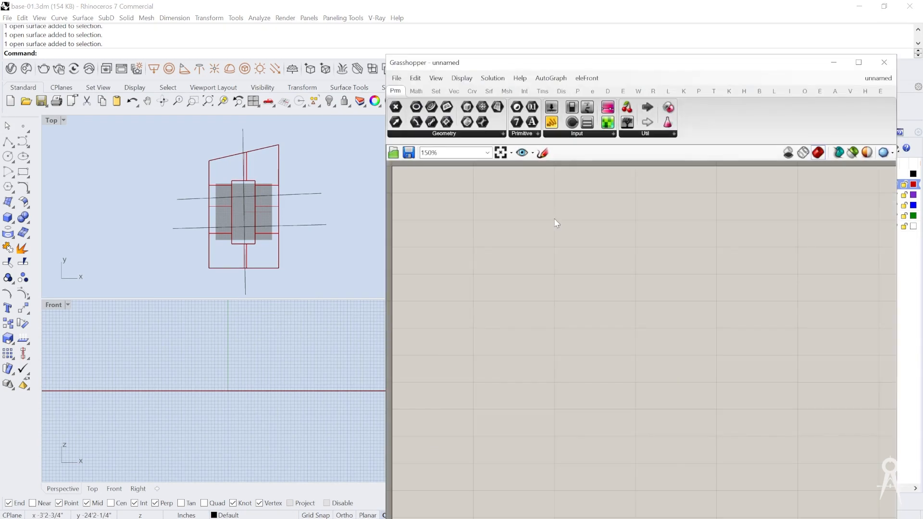
pyautogui.click(869, 79)
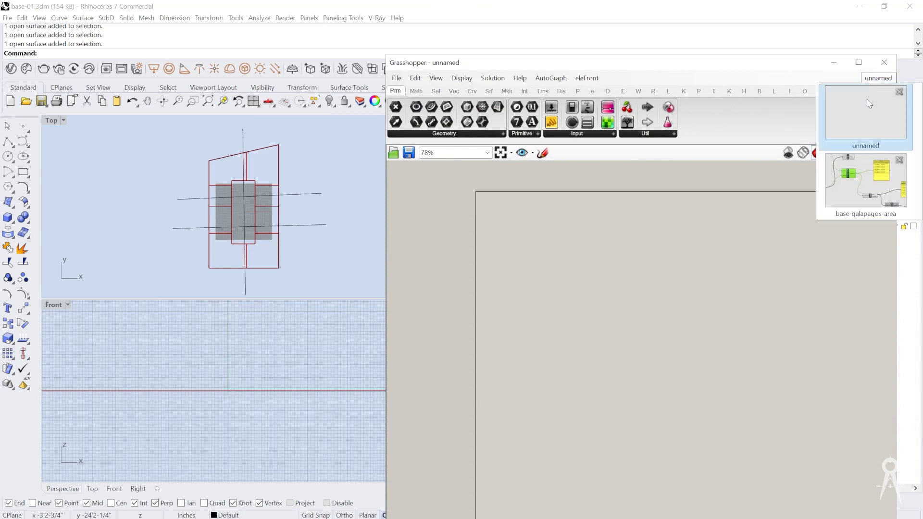
pyautogui.click(863, 185)
# Step: Duplicate the first line's number slider and connect the copy to the Y coordinate of that line's end-point Construct Point
pyautogui.scroll(-3, 631, 353)
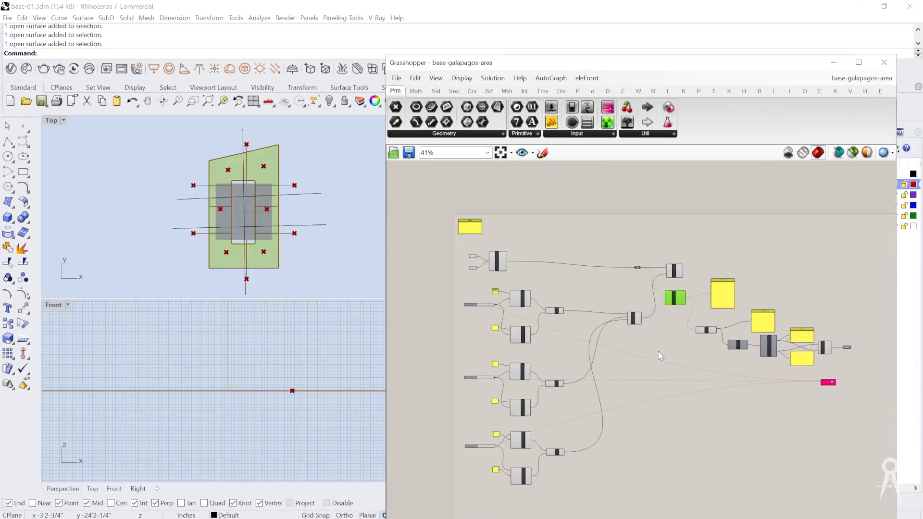
pyautogui.scroll(2, 802, 408)
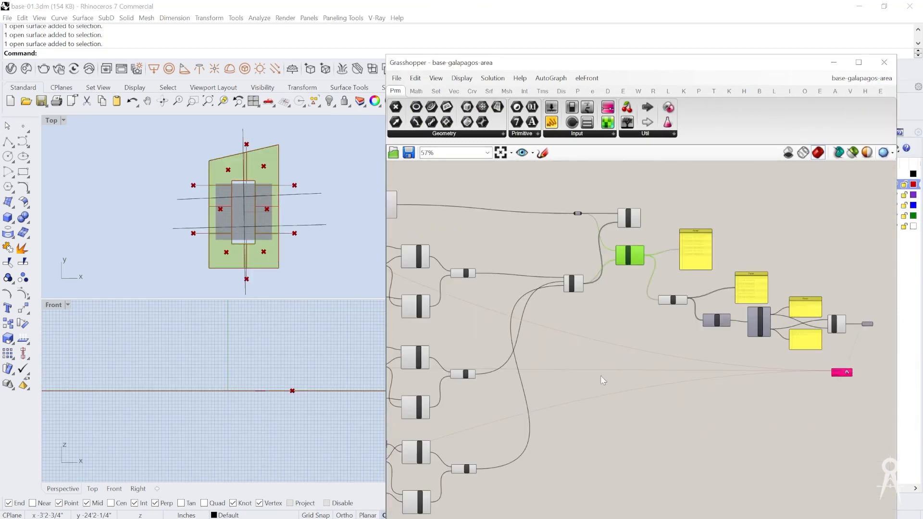
pyautogui.moveTo(562, 376); pyautogui.dragTo(726, 366, button='right')
pyautogui.scroll(-2, 563, 335)
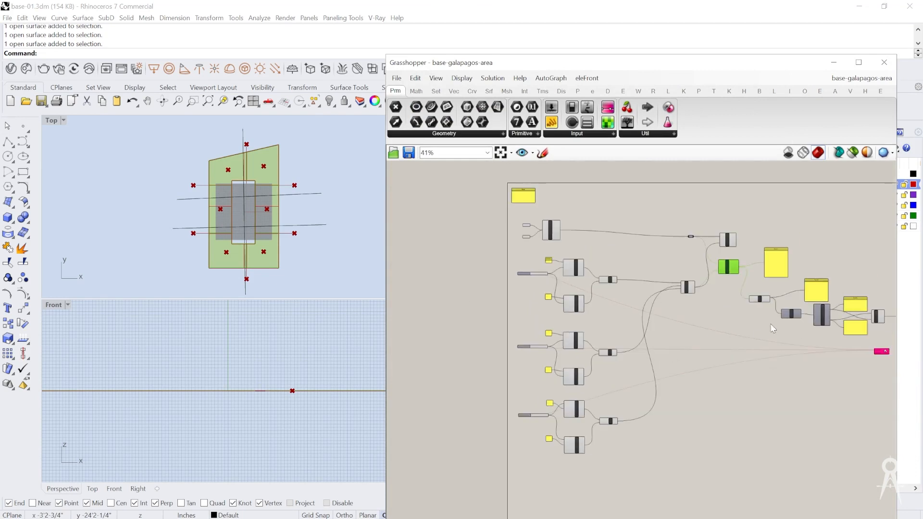
pyautogui.scroll(5, 548, 423)
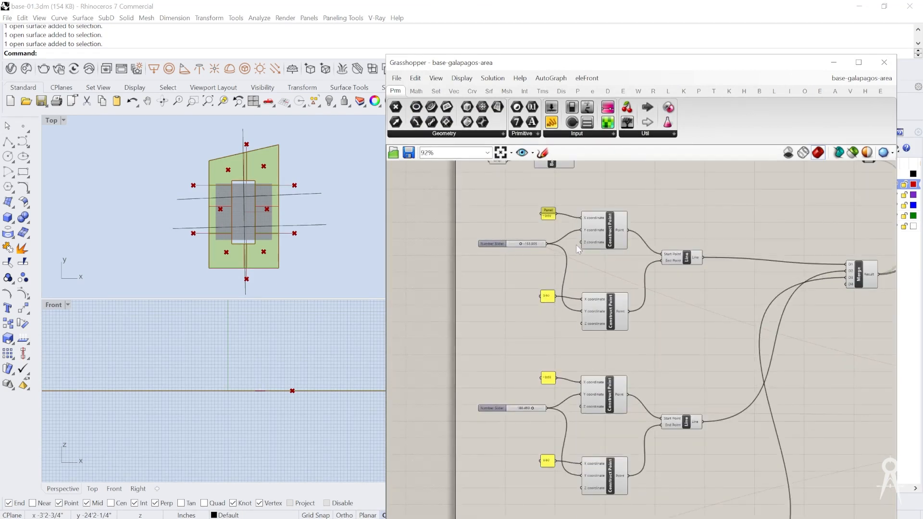
pyautogui.moveTo(495, 311); pyautogui.dragTo(558, 313, button='right')
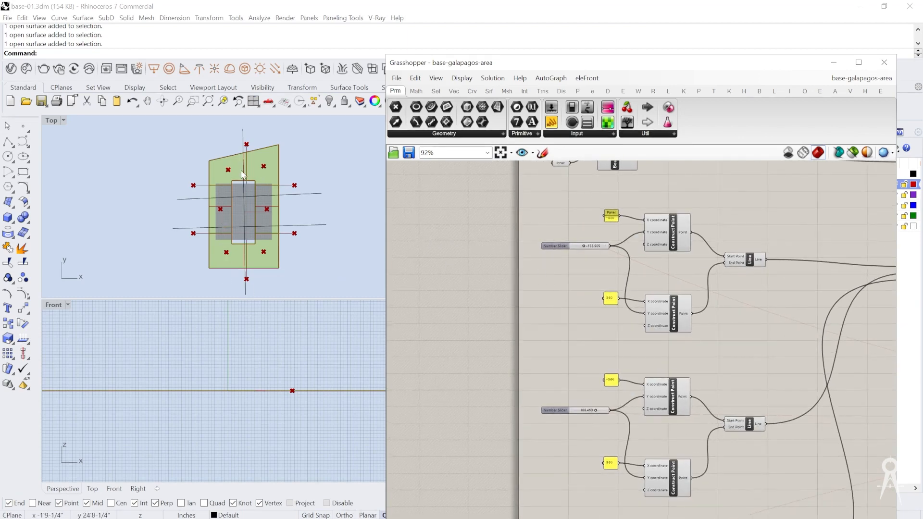
pyautogui.scroll(5, 601, 317)
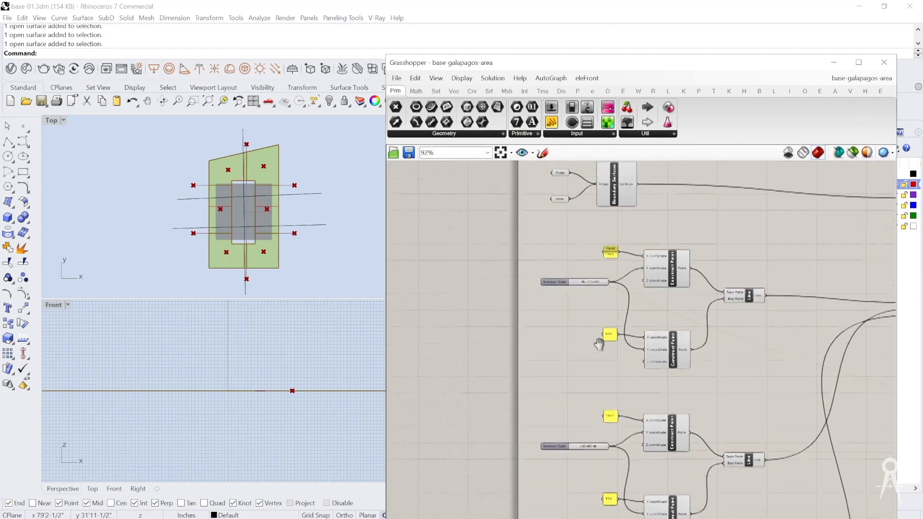
pyautogui.moveTo(579, 366); pyautogui.dragTo(587, 308, button='right')
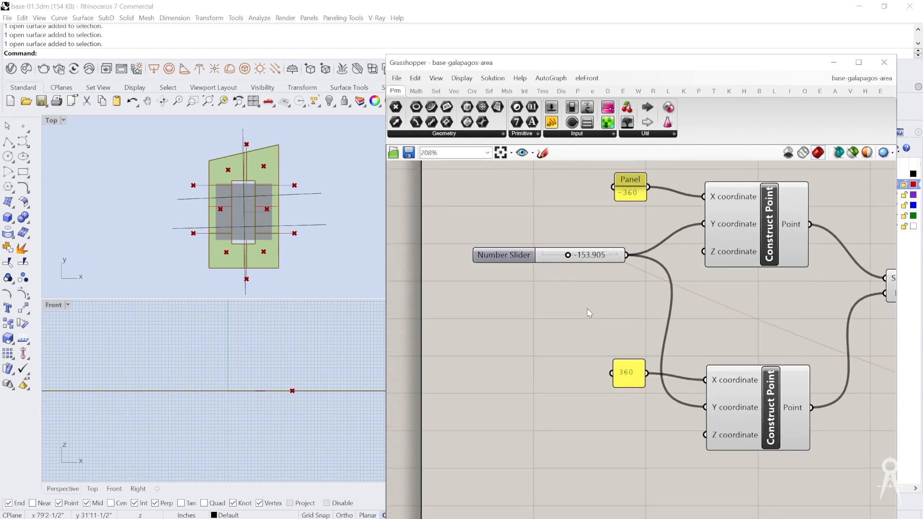
pyautogui.click(547, 259)
pyautogui.scroll(-3, 551, 243)
pyautogui.hotkey('ctrl', 'c')
pyautogui.hotkey('ctrl', 'v')
pyautogui.moveTo(552, 252); pyautogui.dragTo(553, 344)
pyautogui.scroll(3, 642, 362)
pyautogui.moveTo(646, 327); pyautogui.dragTo(566, 331)
# Step: Duplicate the second line's number slider and wire the copy into the Y coordinate of its end-point Construct Point
pyautogui.scroll(-2, 581, 234)
pyautogui.moveTo(593, 508); pyautogui.dragTo(586, 378, button='right')
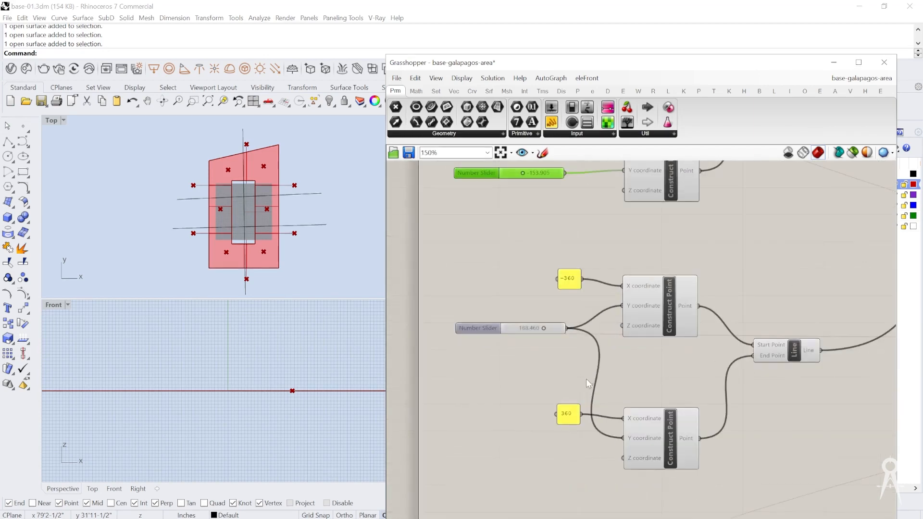
pyautogui.scroll(-2, 541, 313)
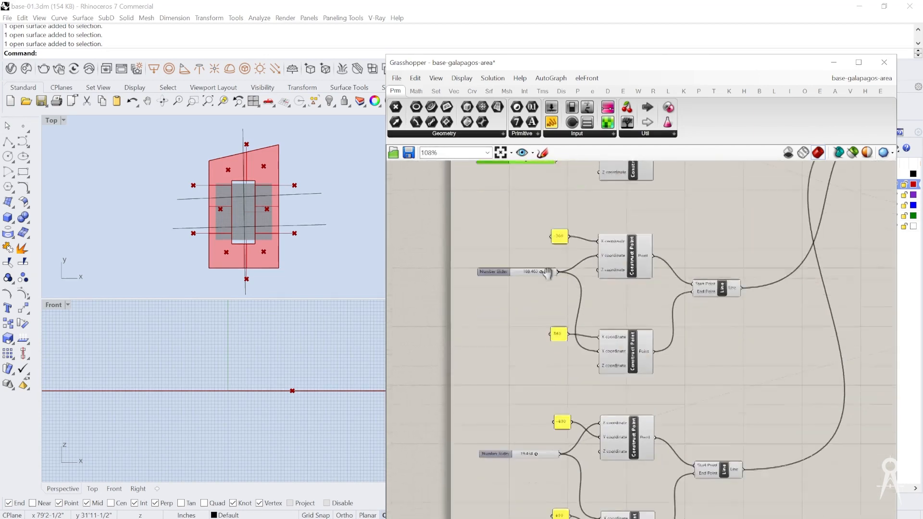
pyautogui.scroll(2, 573, 324)
pyautogui.moveTo(513, 229); pyautogui.dragTo(517, 236)
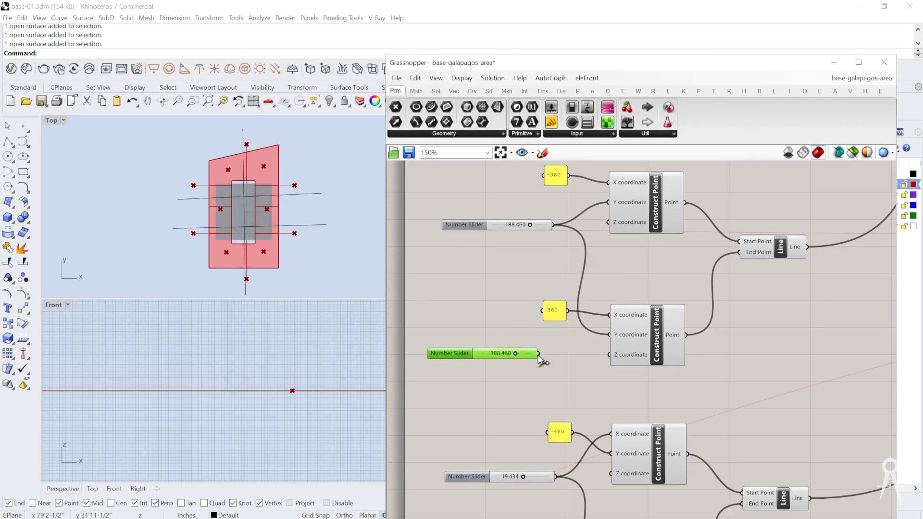
pyautogui.moveTo(538, 353); pyautogui.dragTo(611, 335)
# Step: Duplicate the third line's number slider and feed the copy into the X coordinate of the Construct Point with the 480 panel
pyautogui.scroll(-4, 586, 195)
pyautogui.scroll(3, 587, 310)
pyautogui.click(550, 282)
pyautogui.hotkey('ctrl', 'c')
pyautogui.hotkey('ctrl', 'v')
pyautogui.moveTo(554, 287); pyautogui.dragTo(626, 318)
pyautogui.scroll(3, 555, 324)
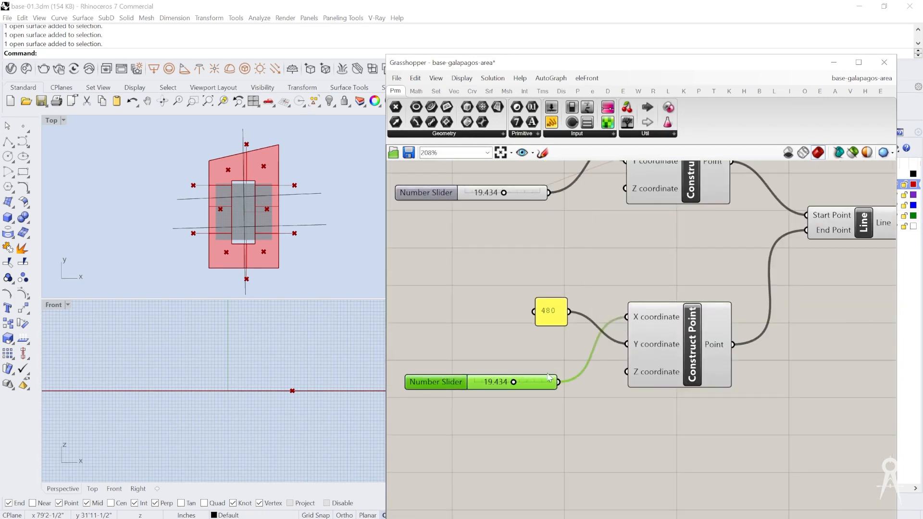
# Step: Connect the Galapagos Genome input to the three duplicated number sliders in addition to the original ones
pyautogui.scroll(-9, 545, 377)
pyautogui.moveTo(737, 337); pyautogui.dragTo(664, 328, button='right')
pyautogui.scroll(2, 664, 329)
pyautogui.moveTo(650, 361); pyautogui.dragTo(737, 351, button='right')
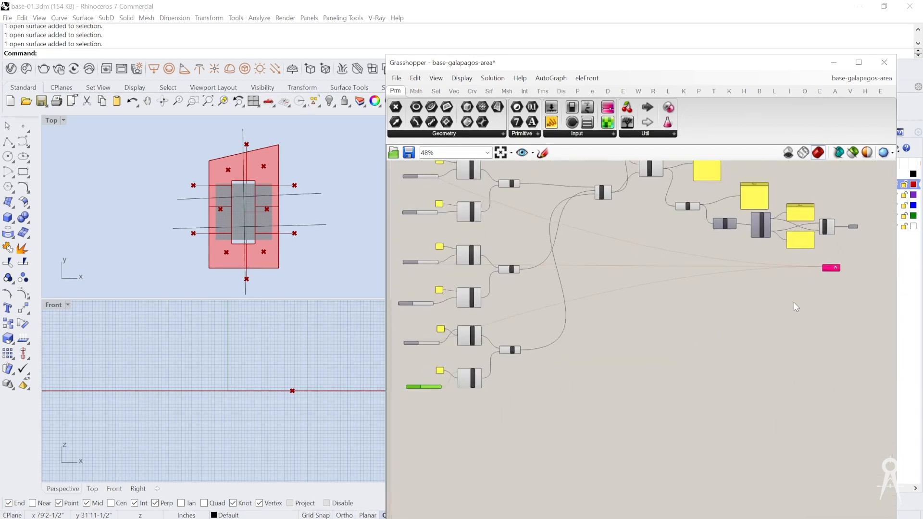
pyautogui.click(834, 269)
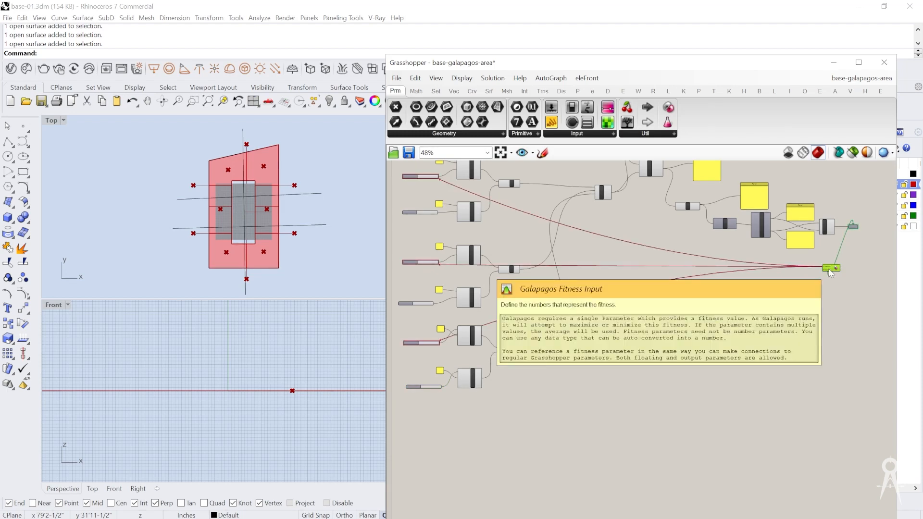
pyautogui.click(828, 251)
pyautogui.scroll(8, 827, 251)
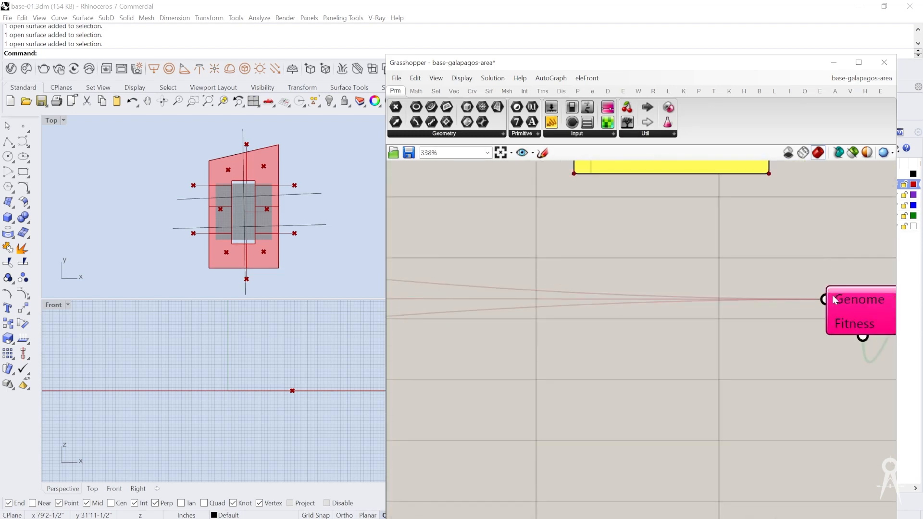
pyautogui.moveTo(828, 300); pyautogui.dragTo(485, 230)
pyautogui.scroll(-8, 840, 366)
pyautogui.scroll(4, 502, 342)
pyautogui.scroll(-5, 484, 231)
pyautogui.scroll(8, 734, 268)
pyautogui.moveTo(734, 268); pyautogui.dragTo(558, 253)
pyautogui.scroll(-6, 783, 274)
pyautogui.scroll(4, 528, 288)
pyautogui.scroll(-3, 529, 290)
pyautogui.scroll(5, 556, 274)
pyautogui.scroll(-4, 558, 252)
pyautogui.scroll(6, 712, 162)
pyautogui.moveTo(715, 191); pyautogui.dragTo(482, 336)
pyautogui.scroll(-8, 774, 239)
pyautogui.scroll(2, 551, 294)
pyautogui.scroll(3, 550, 294)
pyautogui.scroll(-5, 500, 342)
pyautogui.scroll(10, 728, 260)
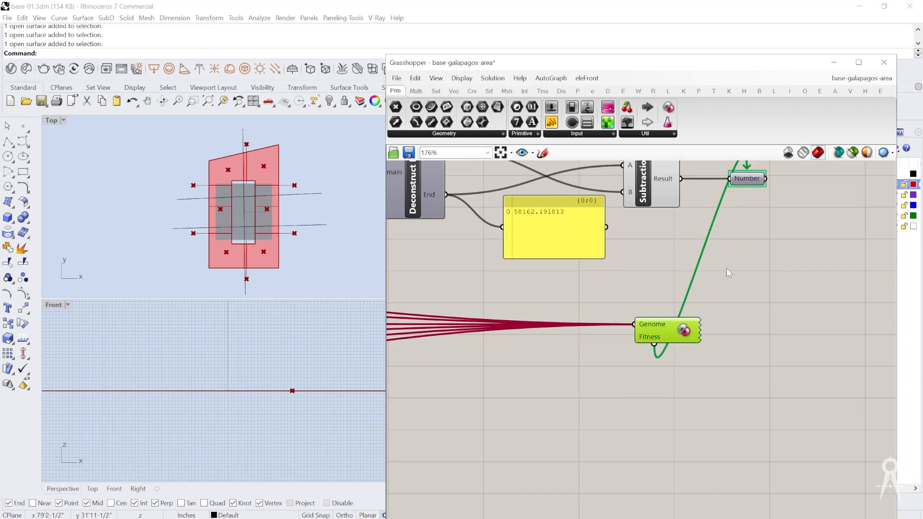
# Step: Open the Galapagos Editor and start the solver with the fitness set to Minimize
pyautogui.scroll(-3, 729, 272)
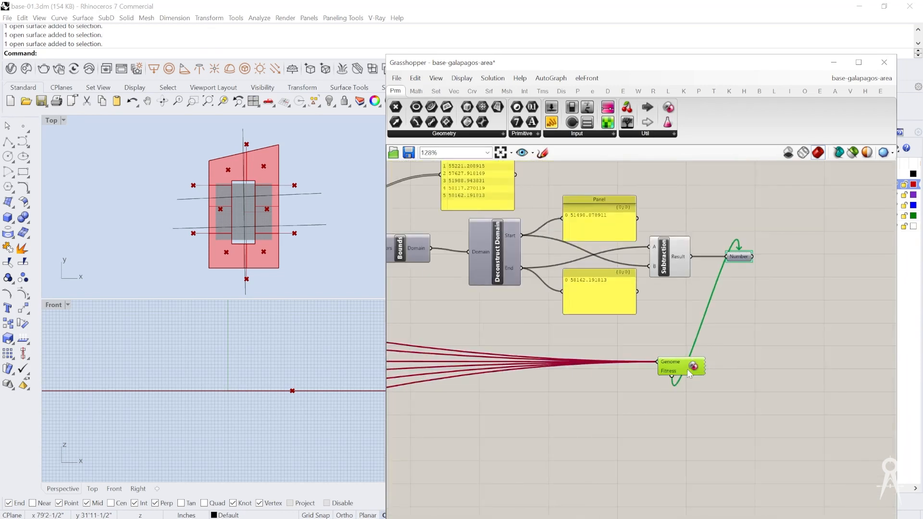
pyautogui.doubleClick(685, 372)
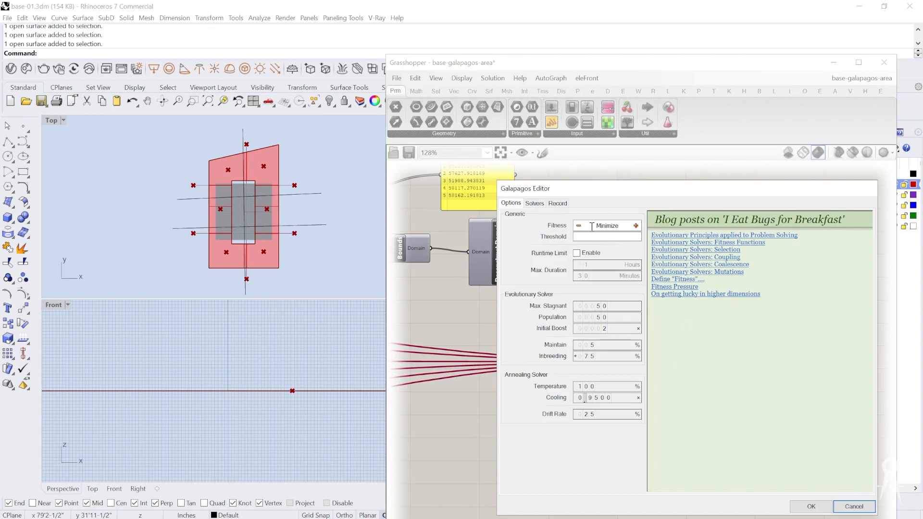
pyautogui.click(536, 204)
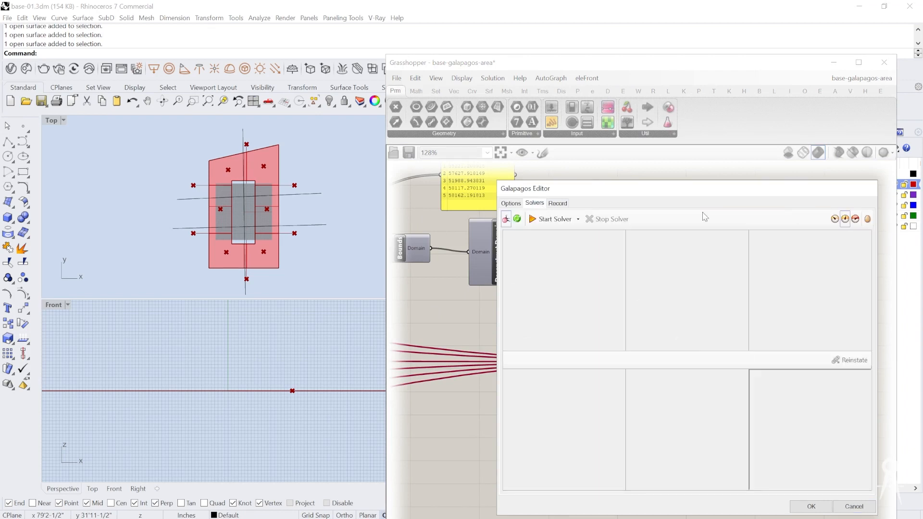
pyautogui.click(552, 220)
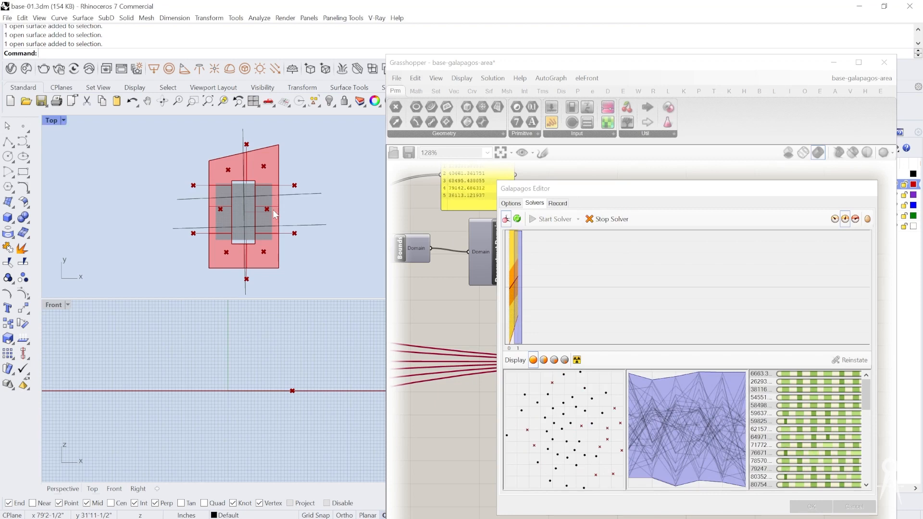
# Step: Reposition the Galapagos Editor during the run, change the genome display filter, and stop the solver
pyautogui.moveTo(540, 191); pyautogui.dragTo(600, 173)
pyautogui.scroll(-4, 501, 294)
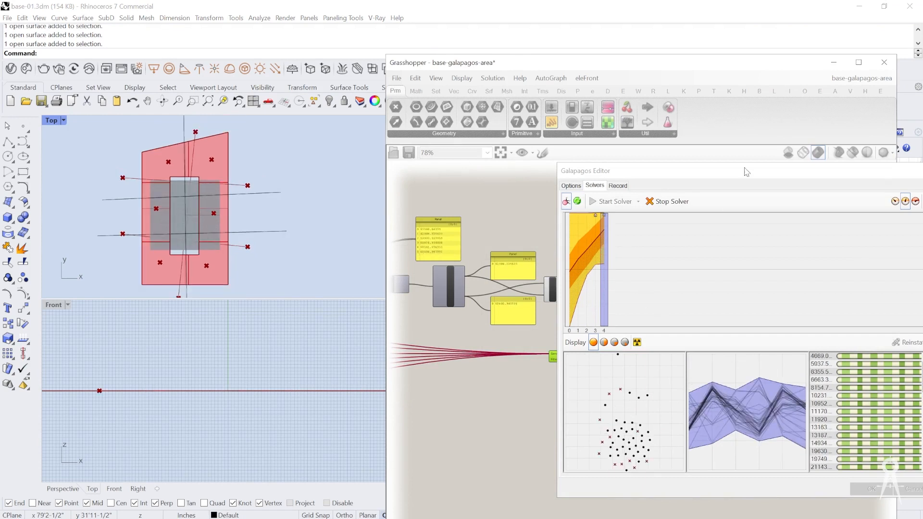
pyautogui.moveTo(742, 172); pyautogui.dragTo(680, 170)
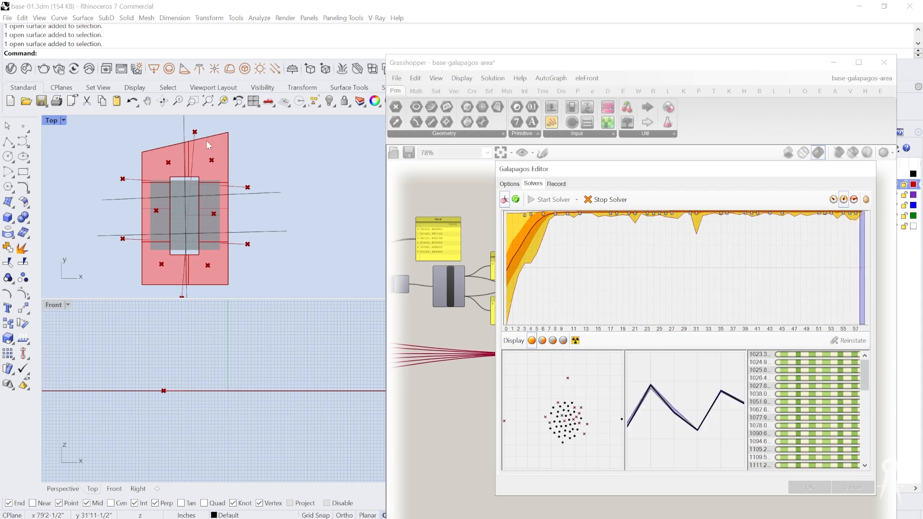
pyautogui.click(554, 341)
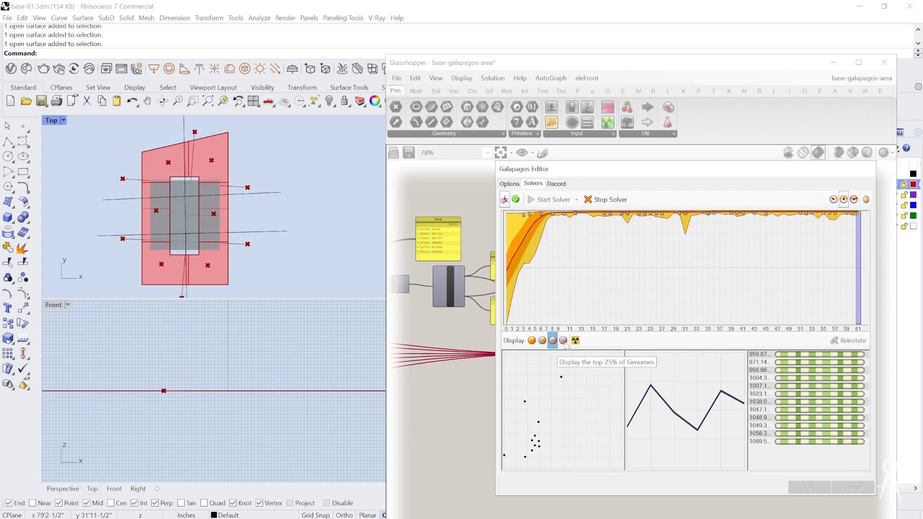
pyautogui.click(598, 201)
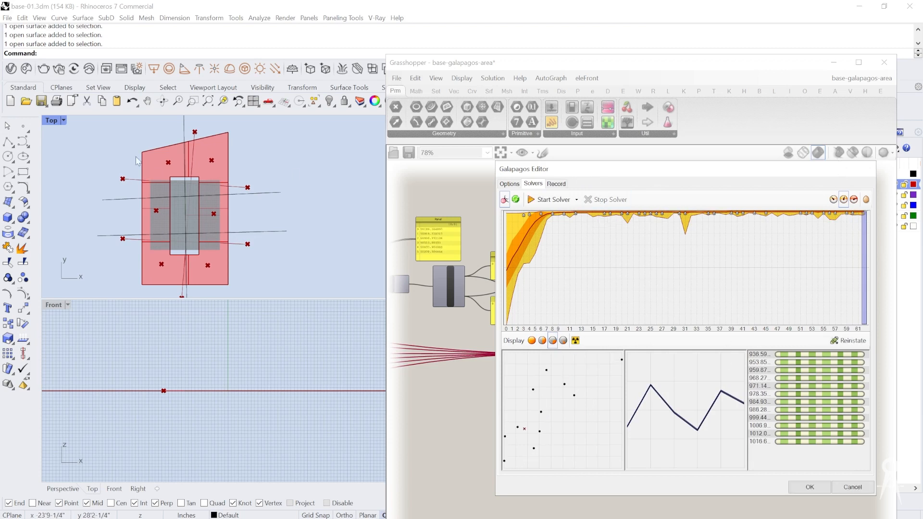
# Step: Examine the start-point and end-point slider values of each dividing line on the canvas
pyautogui.scroll(-5, 468, 285)
pyautogui.scroll(6, 467, 284)
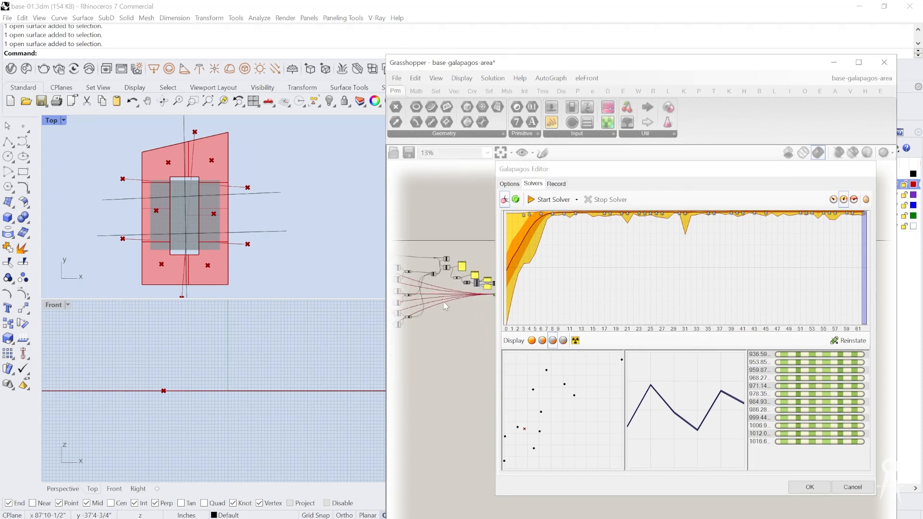
pyautogui.scroll(4, 430, 297)
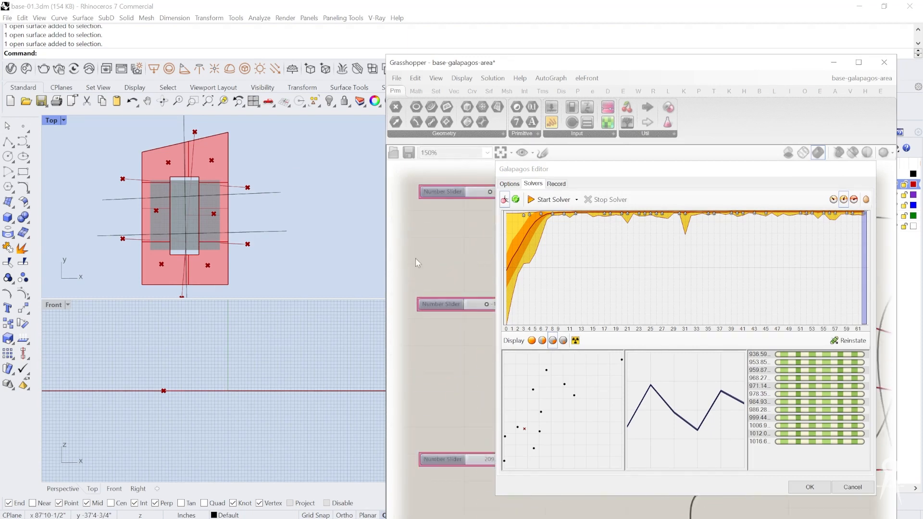
pyautogui.scroll(-5, 454, 280)
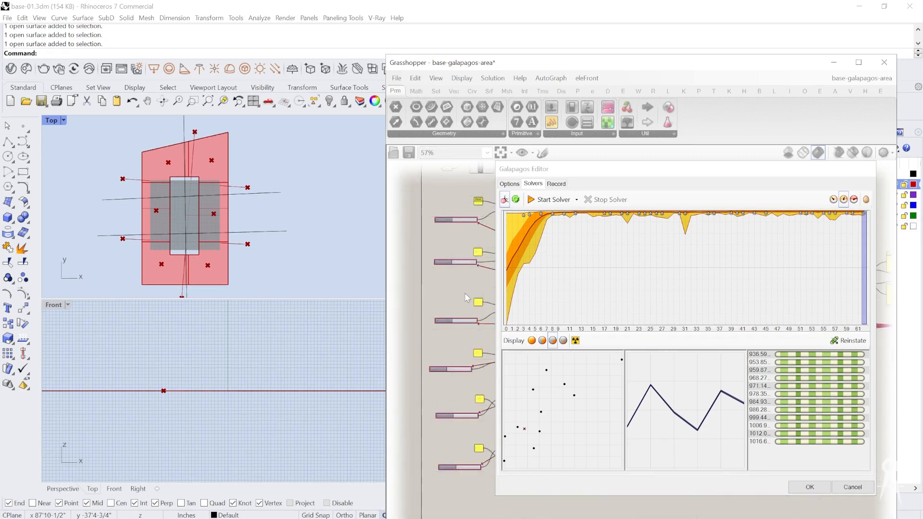
pyautogui.scroll(-2, 469, 249)
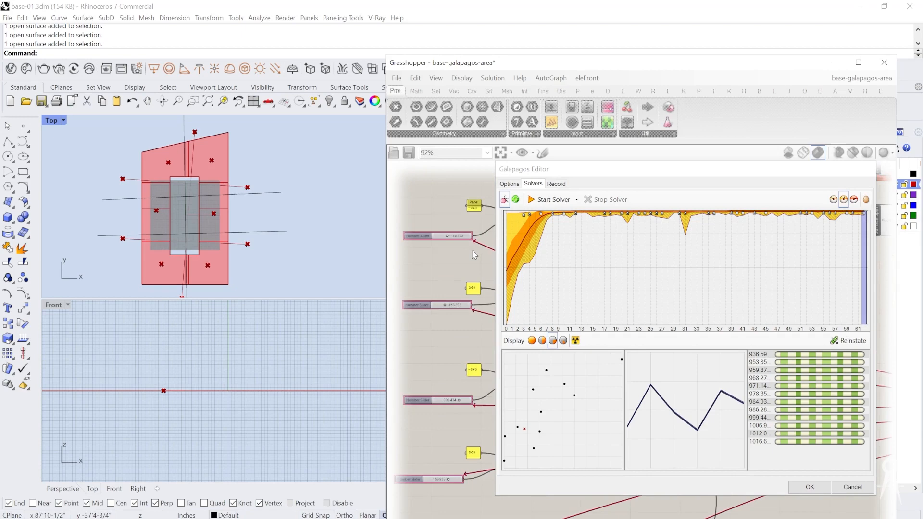